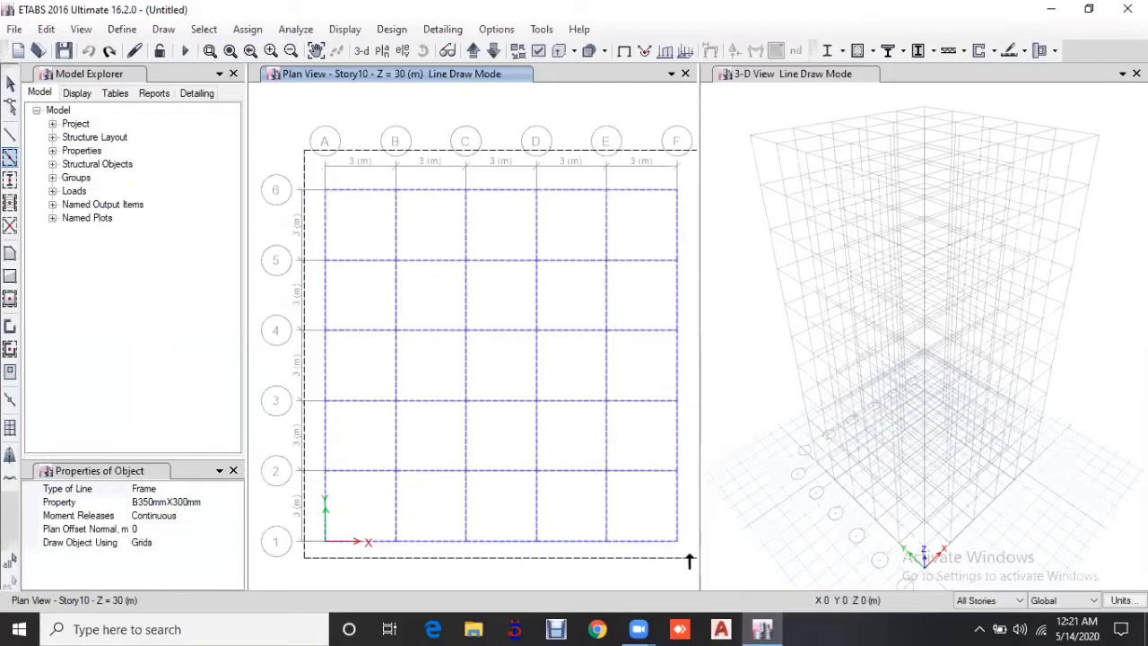
Step: Quick-draw C450mmX230mm columns at every grid intersection from A to F and 1 to 6 on all stories
left_click(140, 50)
left_click(164, 29)
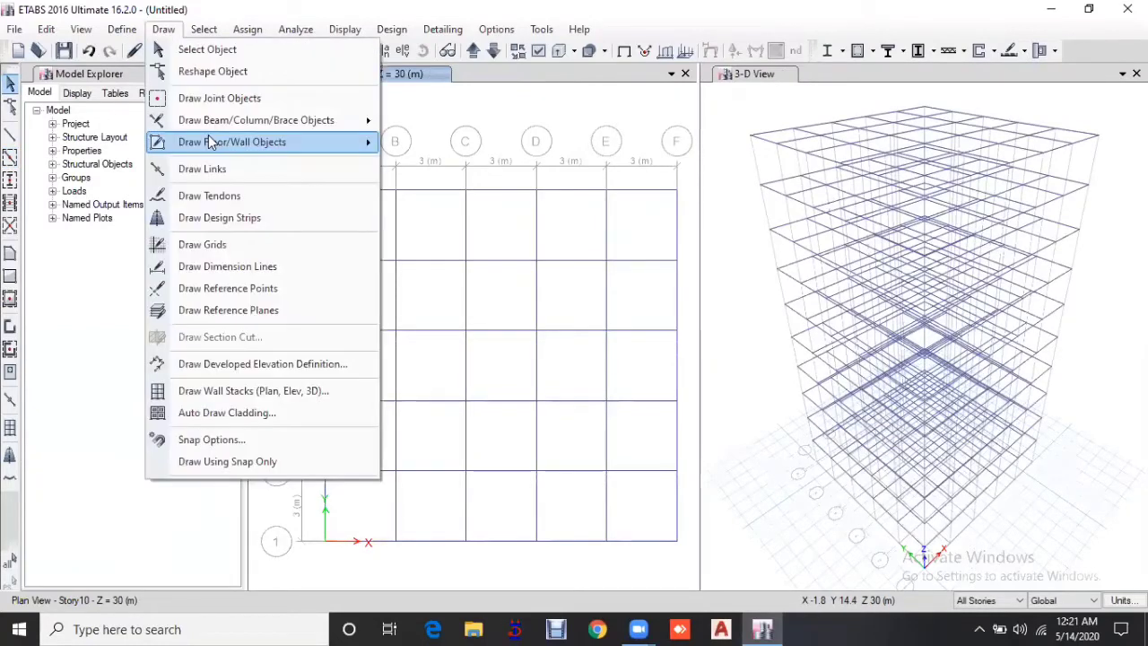
mouse_move(358, 120)
left_click(424, 167)
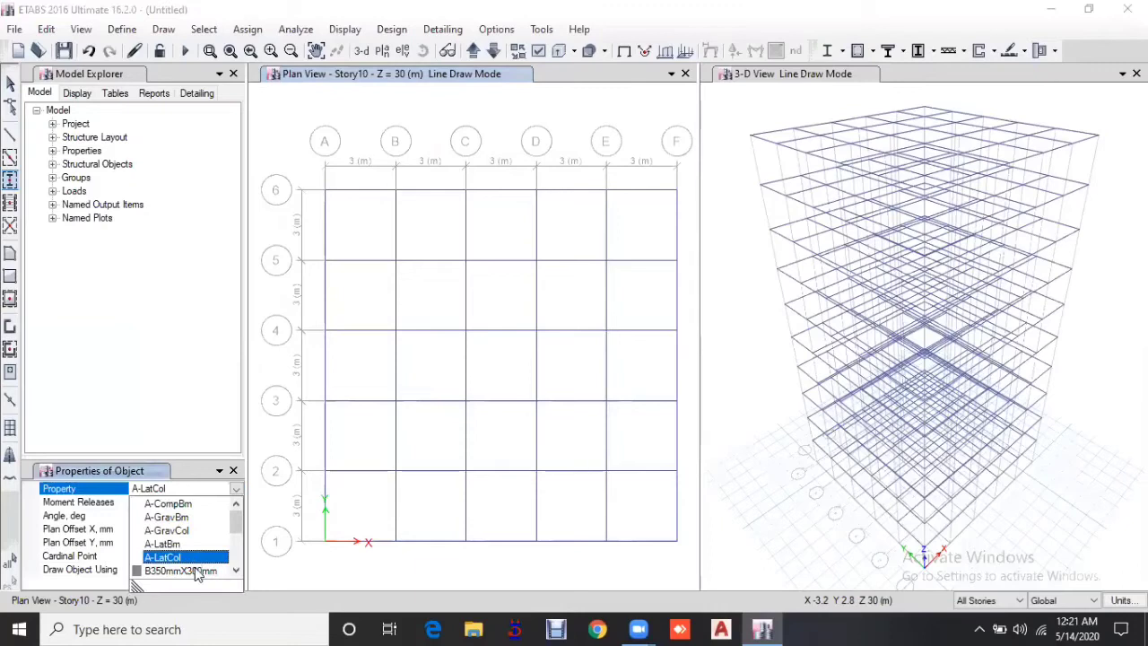
scroll(197, 570, "down", 1)
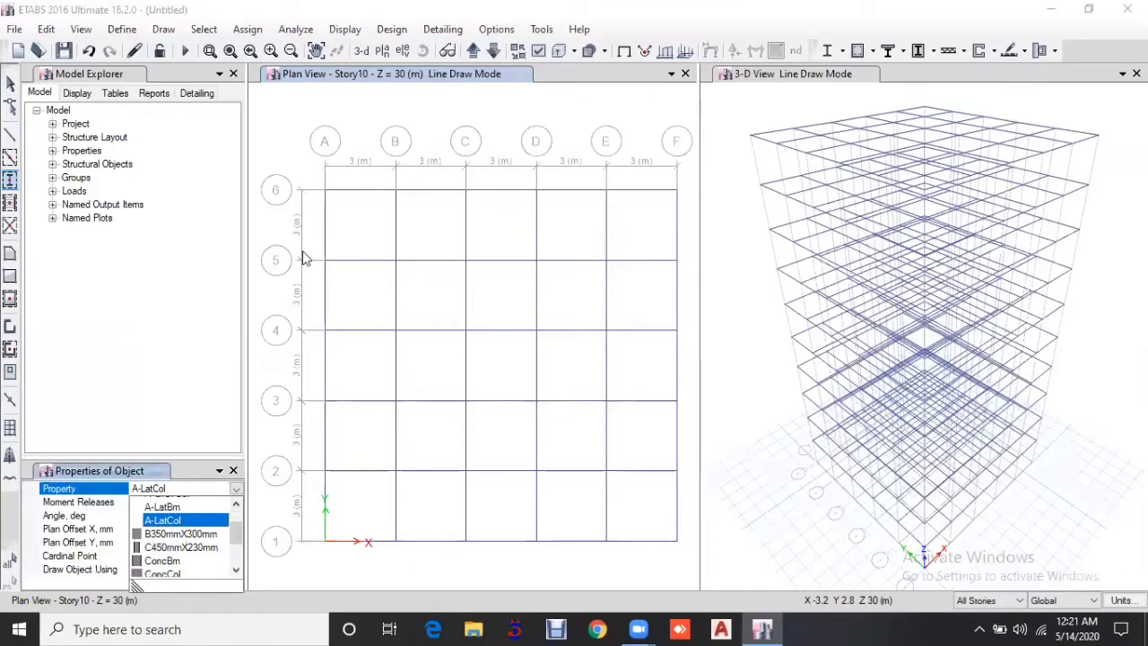
left_click(336, 201)
left_click_drag(308, 130, 628, 516)
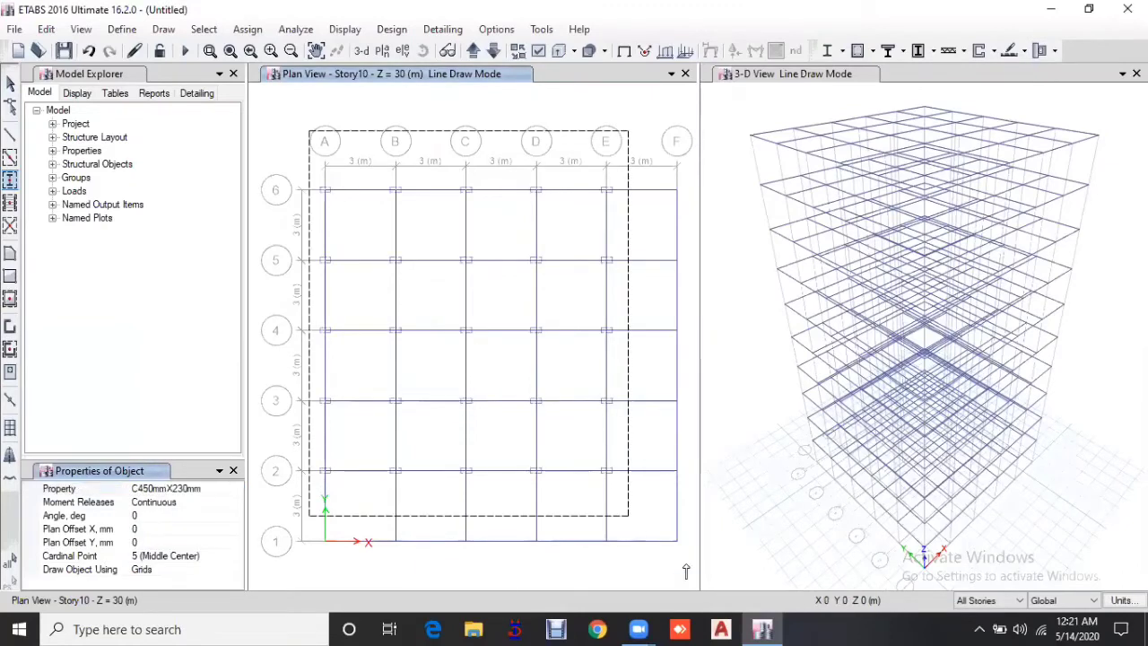
left_click_drag(686, 570, 685, 559)
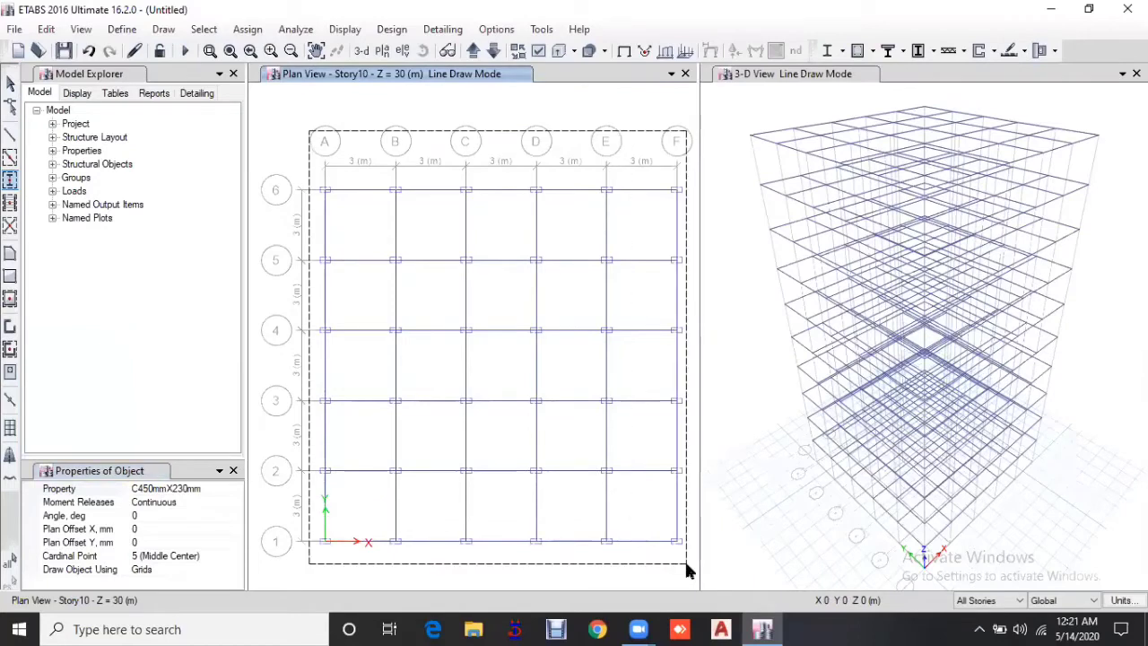
key("Escape")
Step: Draw a rectangular Slab150mm floor from grid point A6 to F1 on all stories and delete the slab at the base
left_click(163, 29)
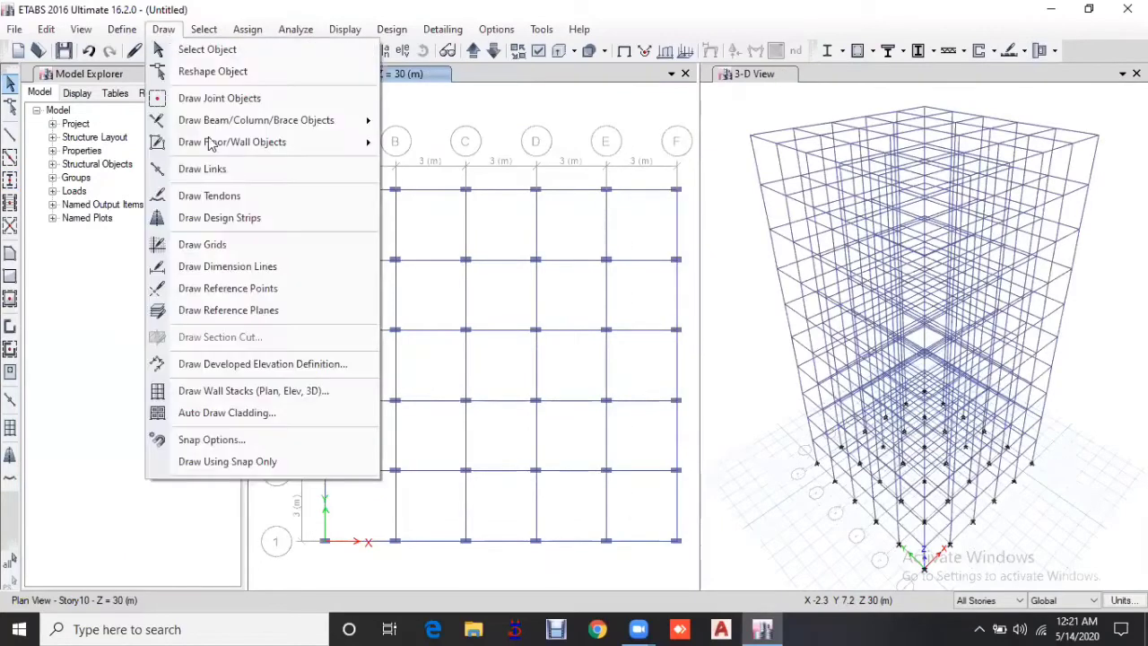
mouse_move(202, 142)
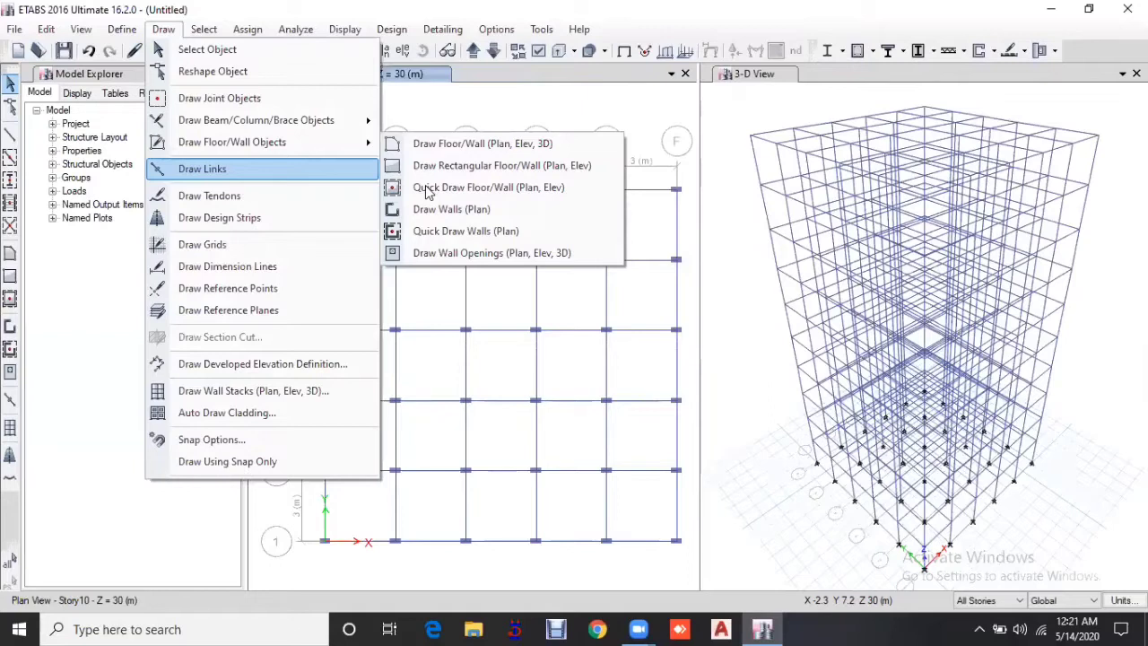
left_click(421, 187)
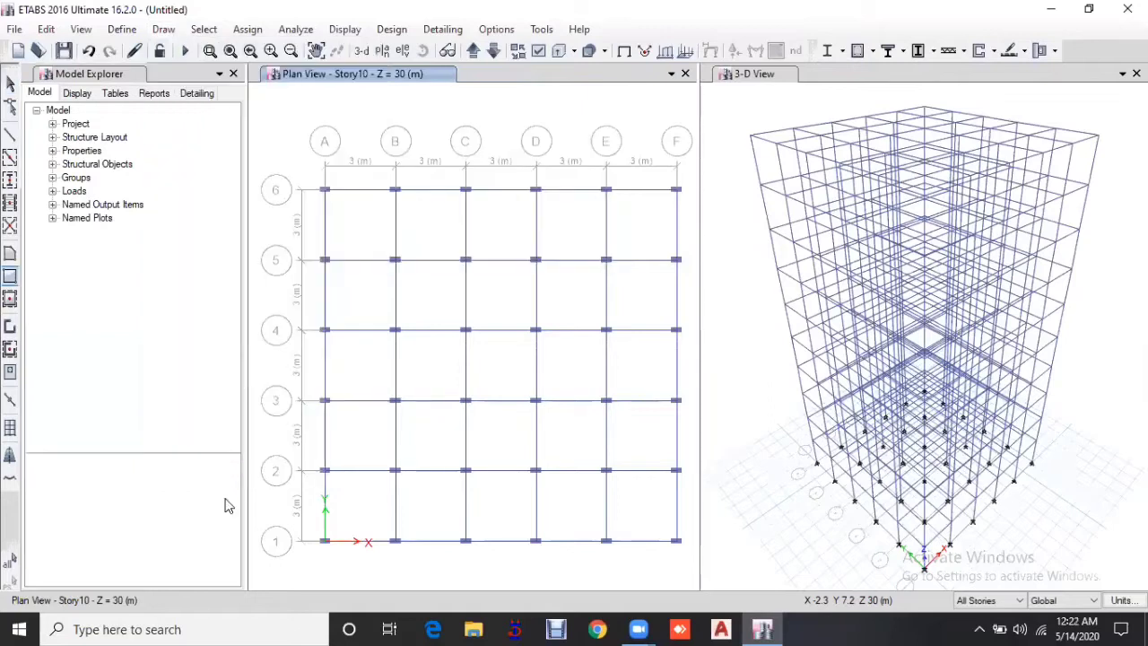
left_click(236, 488)
left_click(162, 555)
left_click(328, 201)
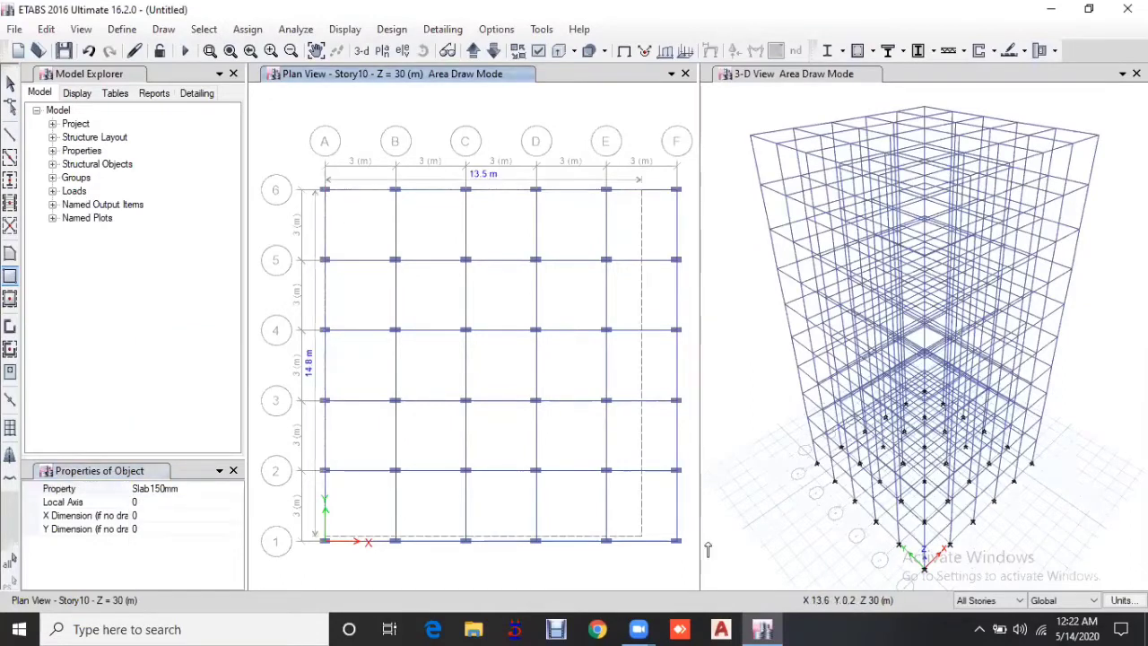
left_click(675, 543)
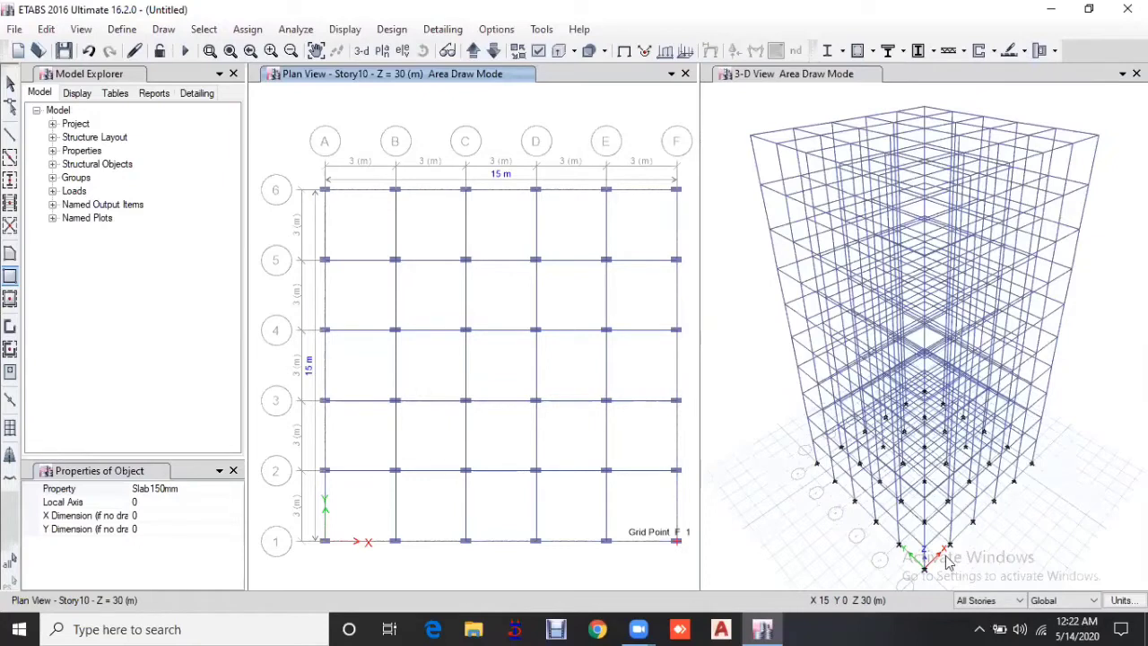
key("Escape")
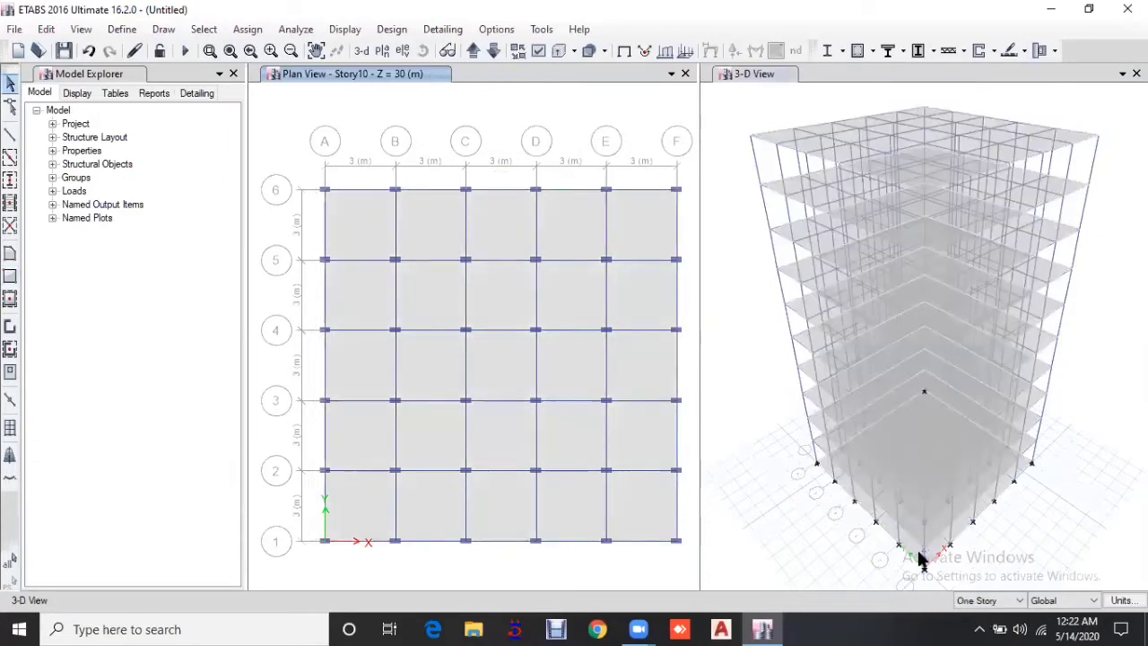
left_click(919, 557)
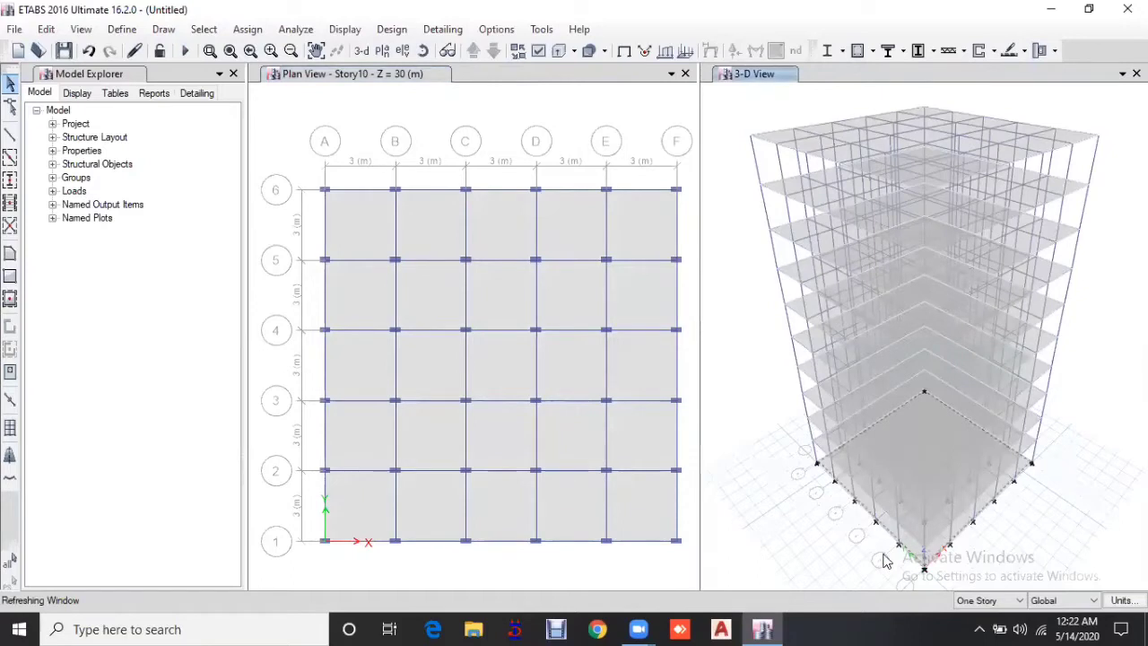
key("Delete")
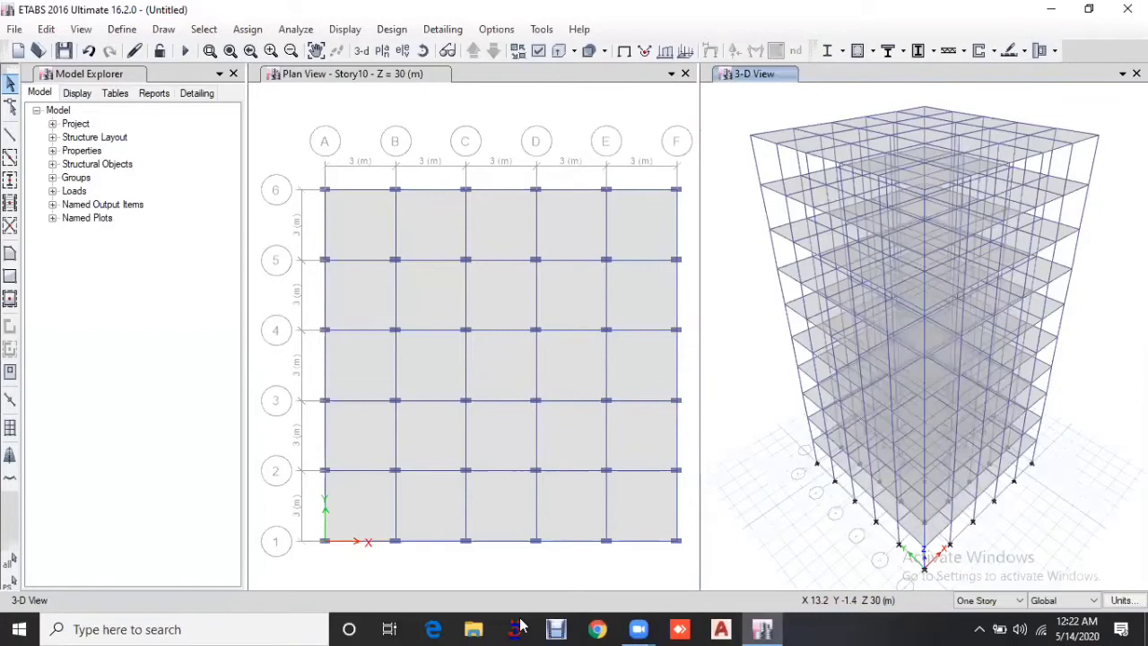
Step: Add an IS1893:2002 response spectrum function named IS-RS and edit its seismic zone factor
left_click(122, 30)
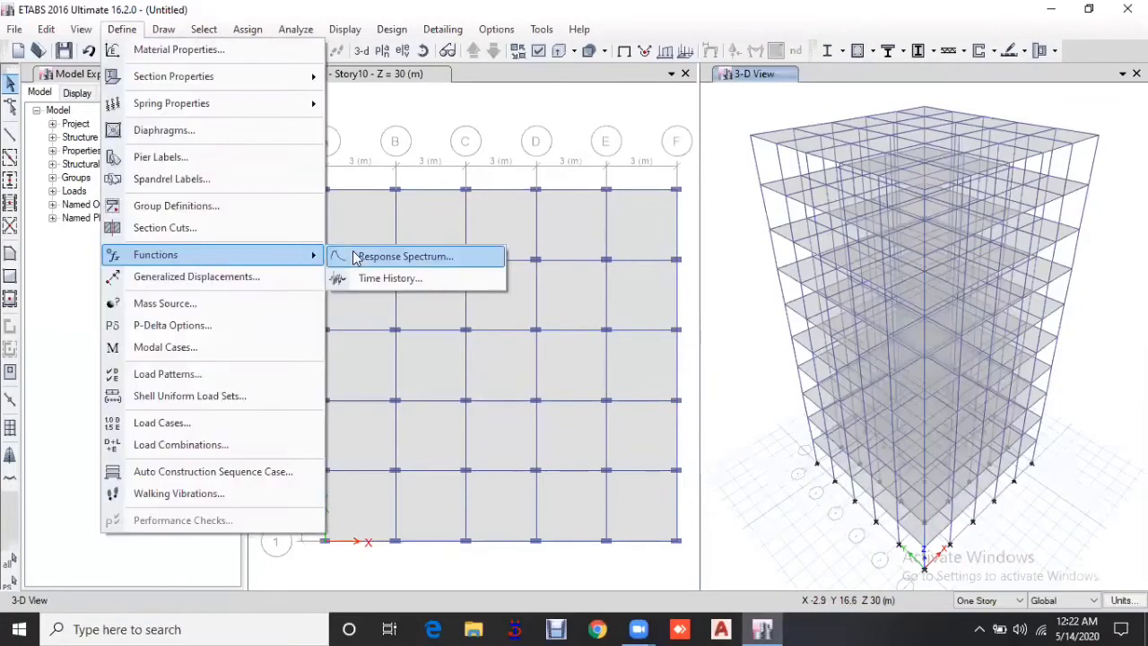
left_click(353, 256)
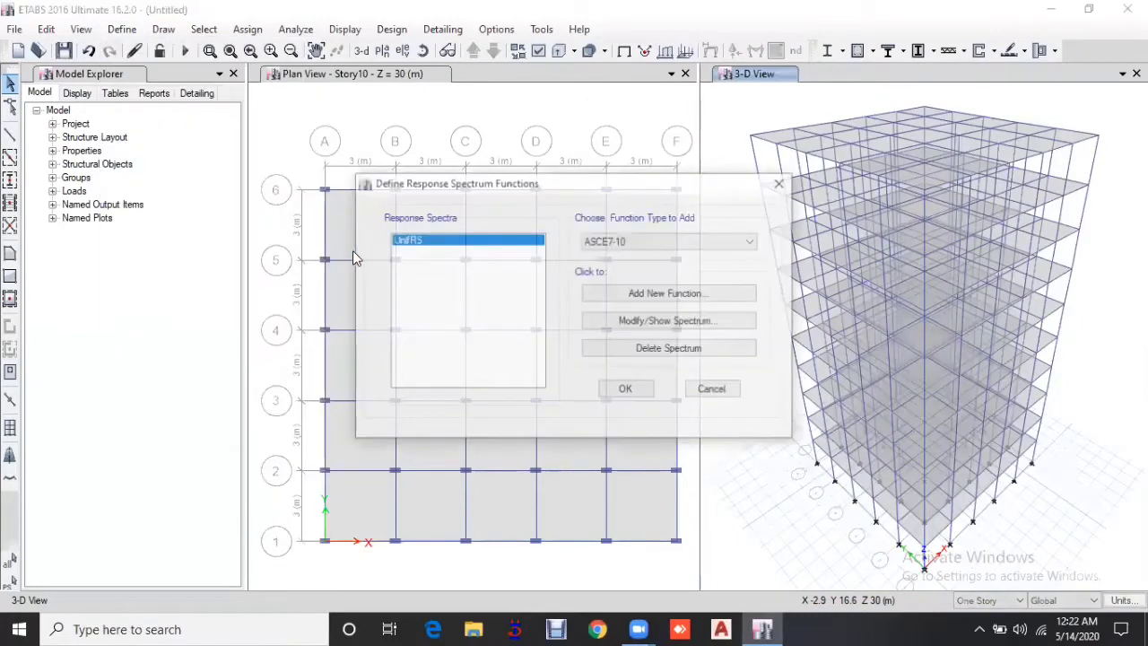
left_click(677, 239)
left_click(648, 410)
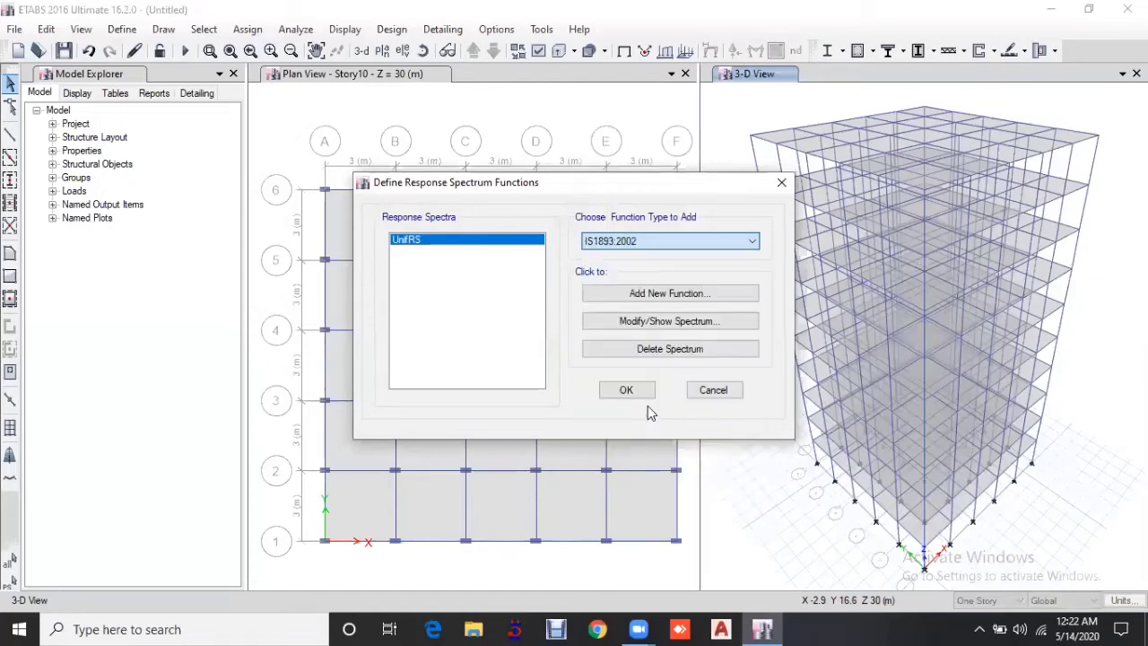
left_click(691, 292)
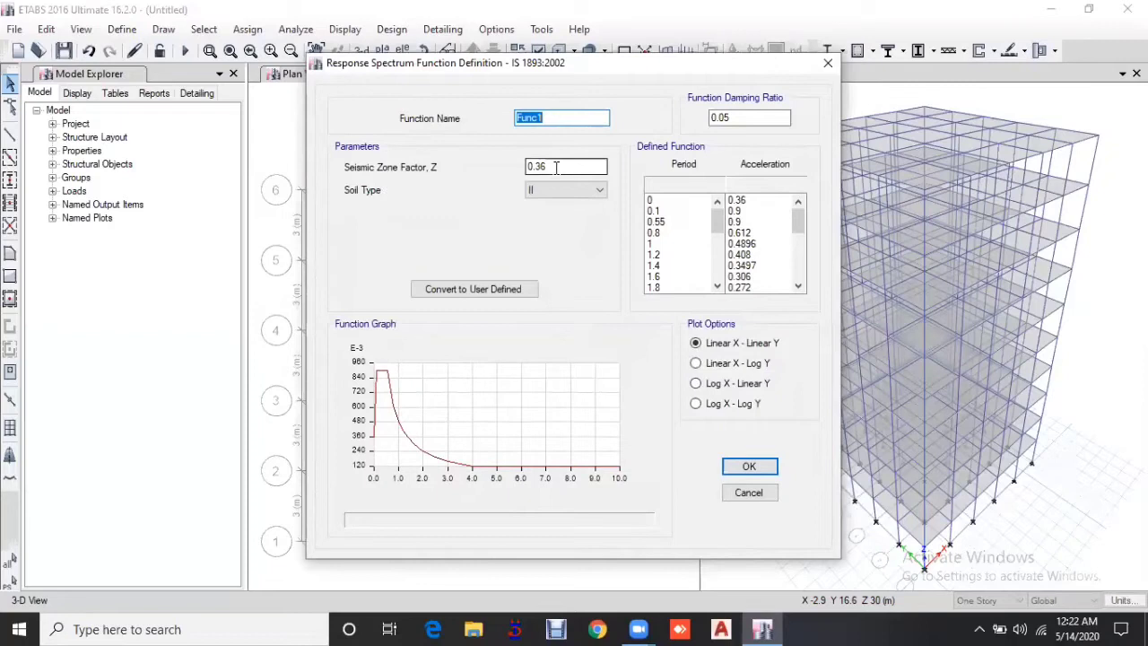
key("BackSpace")
type("IS-RA")
left_click(566, 166)
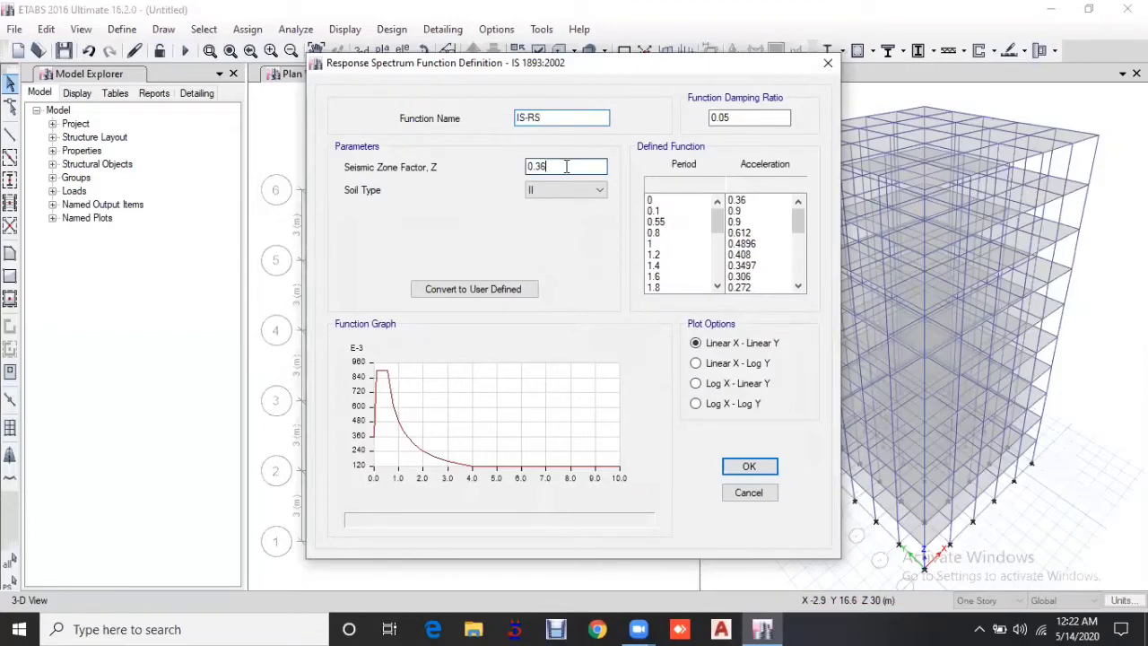
key("BackSpace")
key("BackSpace")
left_click(750, 467)
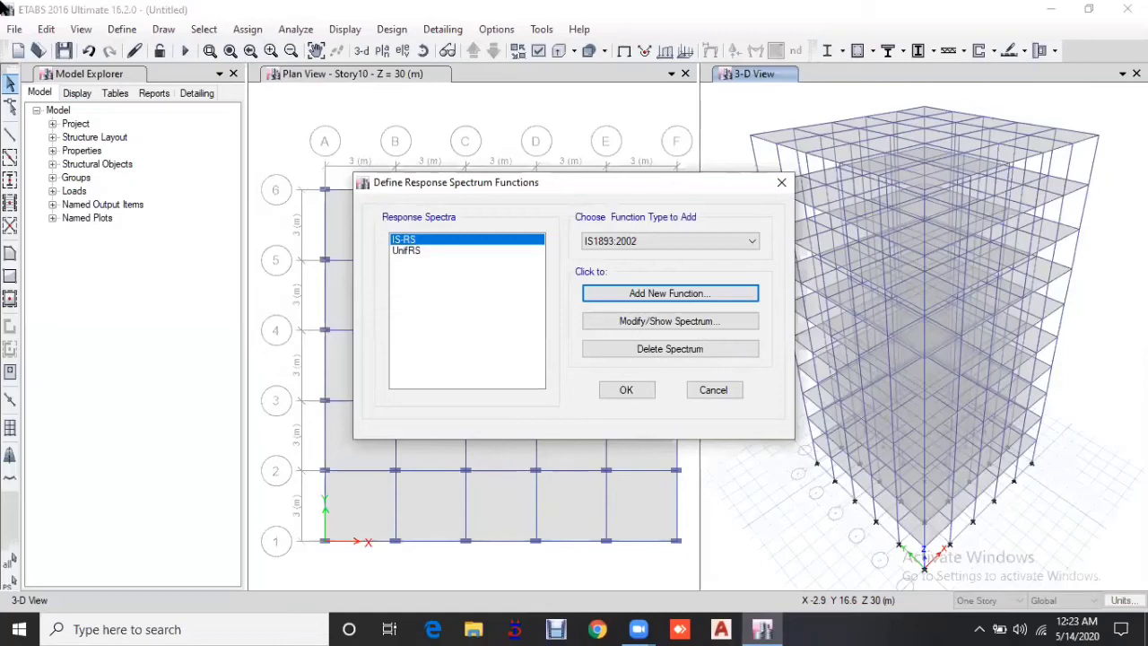
left_click(627, 389)
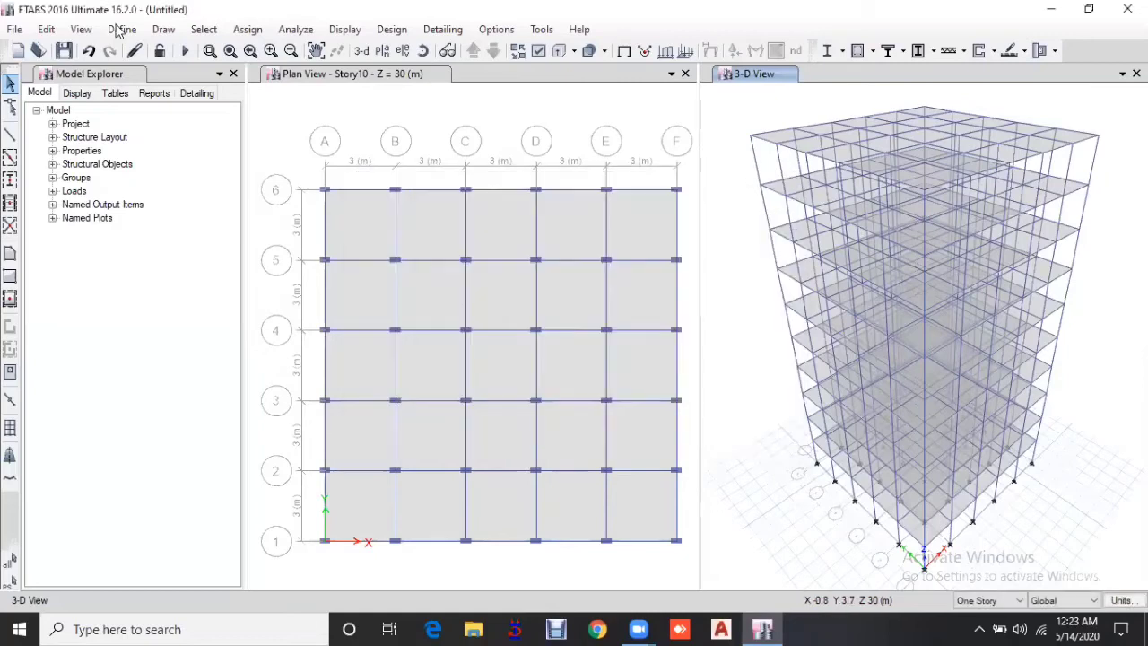
Step: Add a mass source named LUMBED MASS that uses specified load patterns and excludes element self mass
left_click(116, 34)
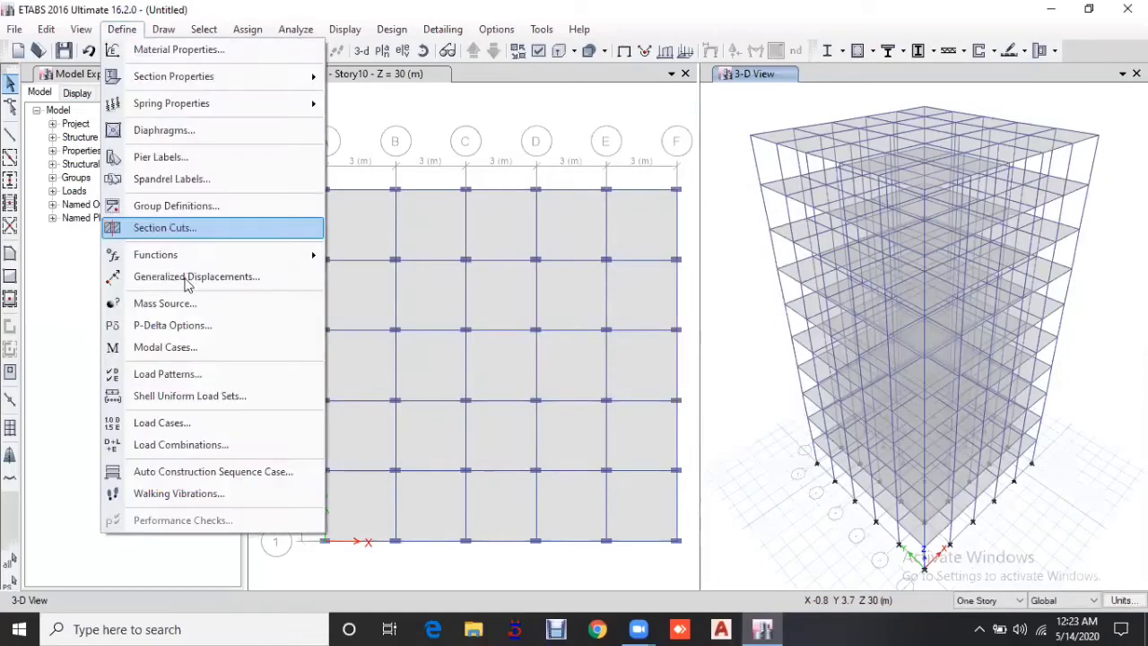
left_click(184, 304)
left_click(642, 240)
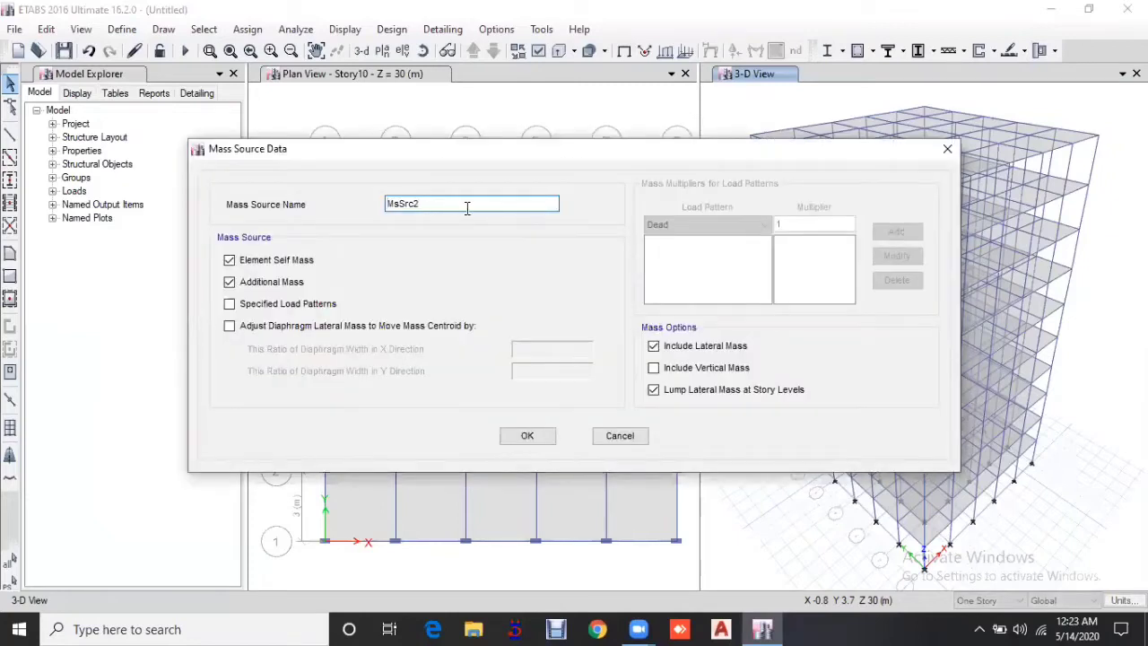
left_click_drag(467, 208, 359, 207)
type("LUMBED MASS")
left_click(230, 304)
left_click(244, 262)
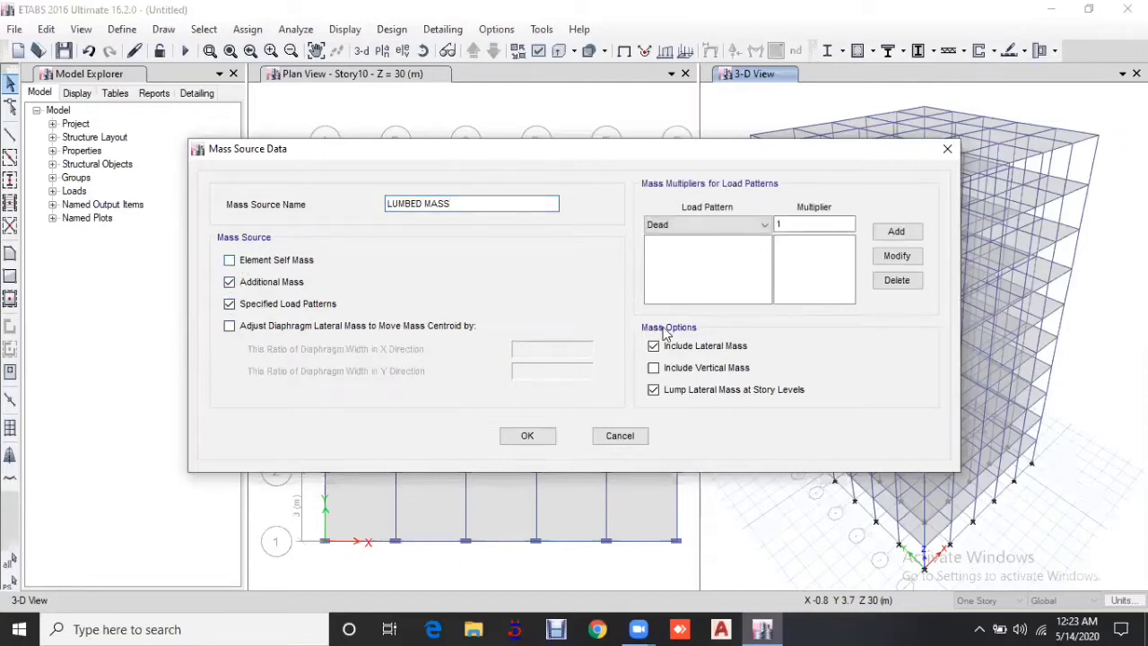
Step: Include vertical mass and add mass multipliers of 1 for Dead, 1 for wall load and .25 for Live
left_click(913, 230)
left_click(755, 226)
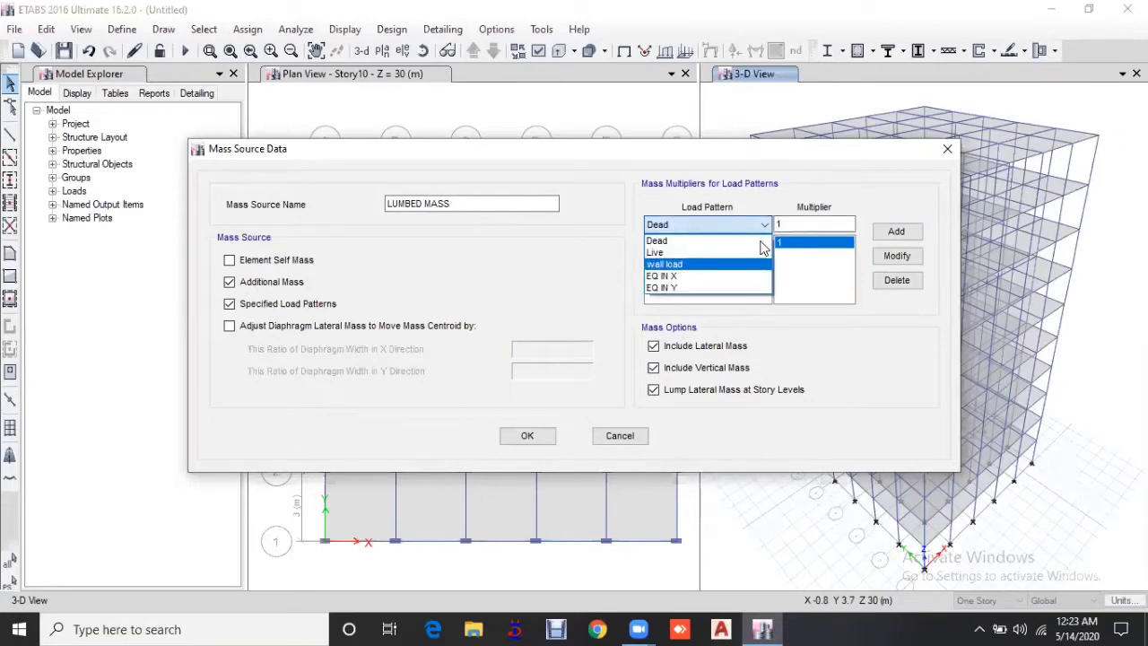
left_click(669, 264)
left_click(906, 232)
left_click(744, 227)
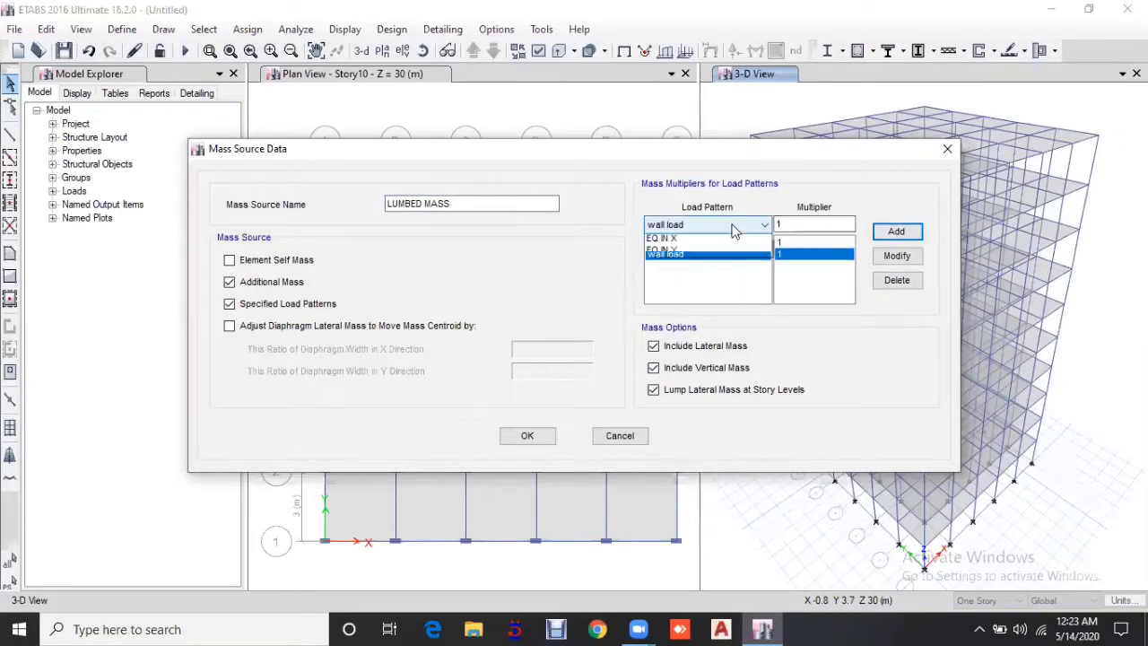
left_click(758, 255)
left_click(815, 225)
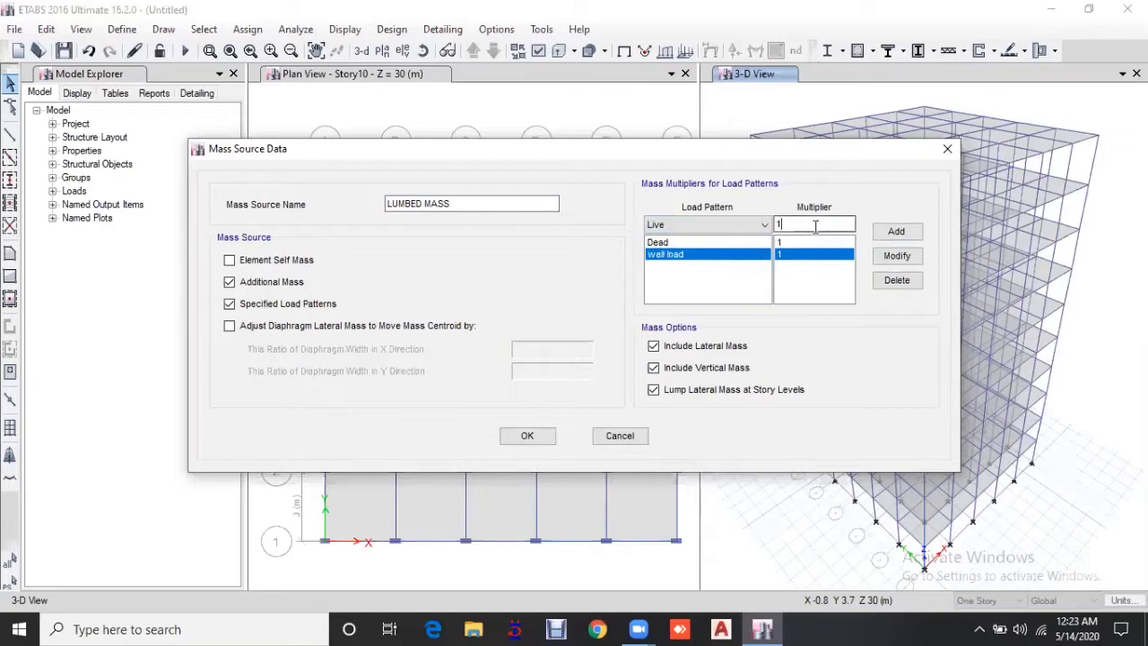
type("25")
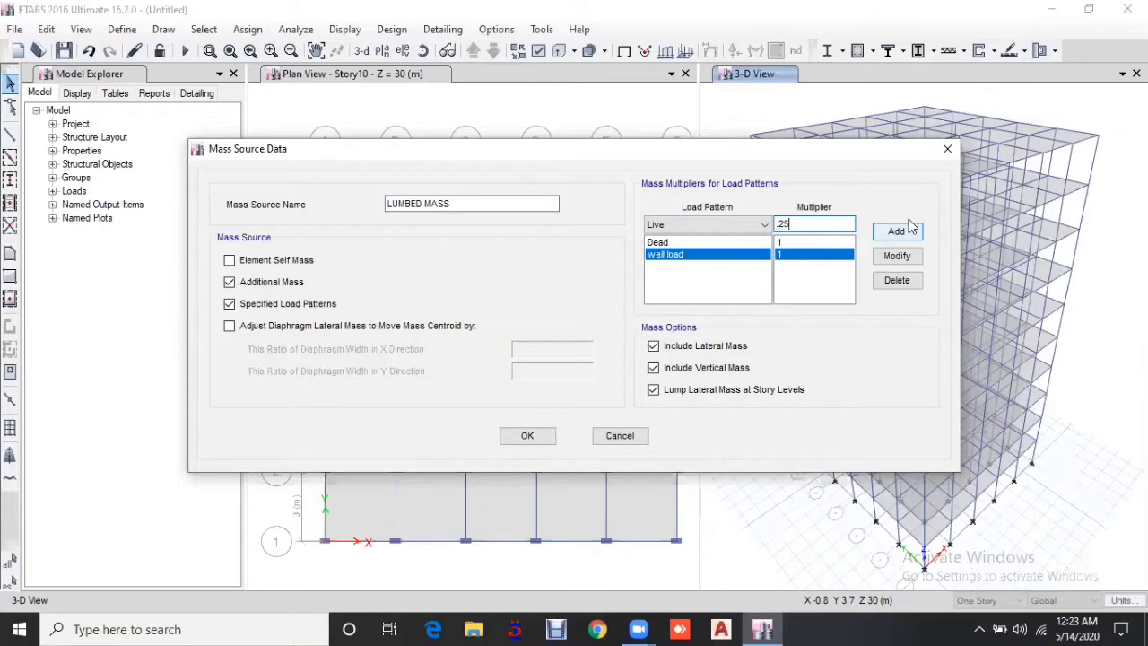
left_click(897, 231)
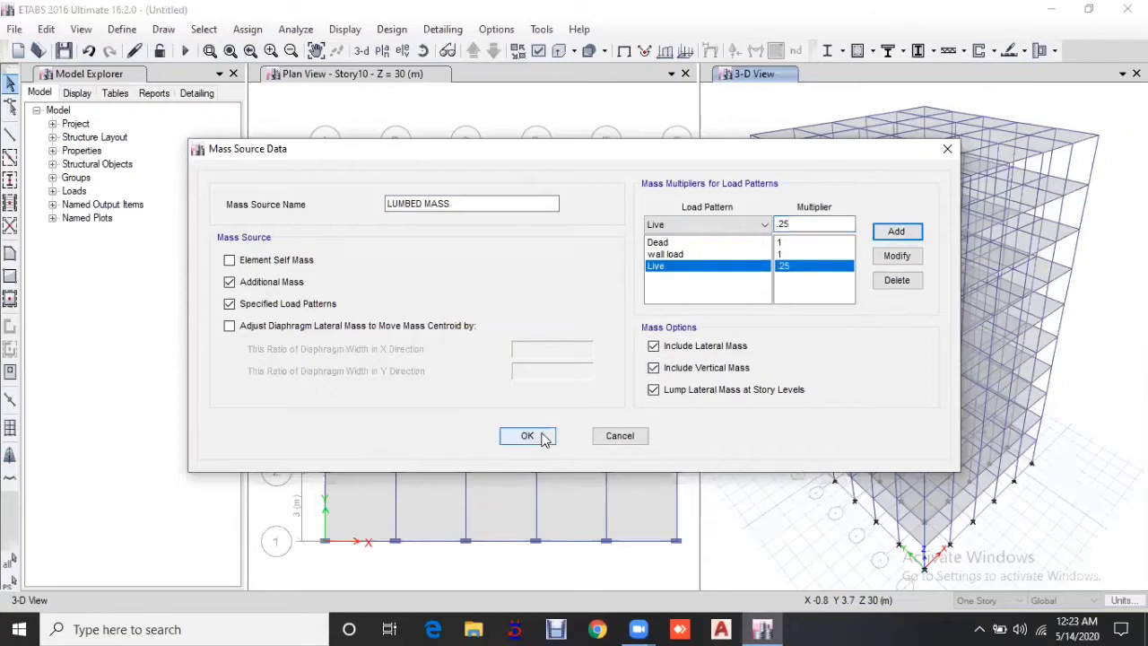
left_click(530, 436)
left_click(520, 406)
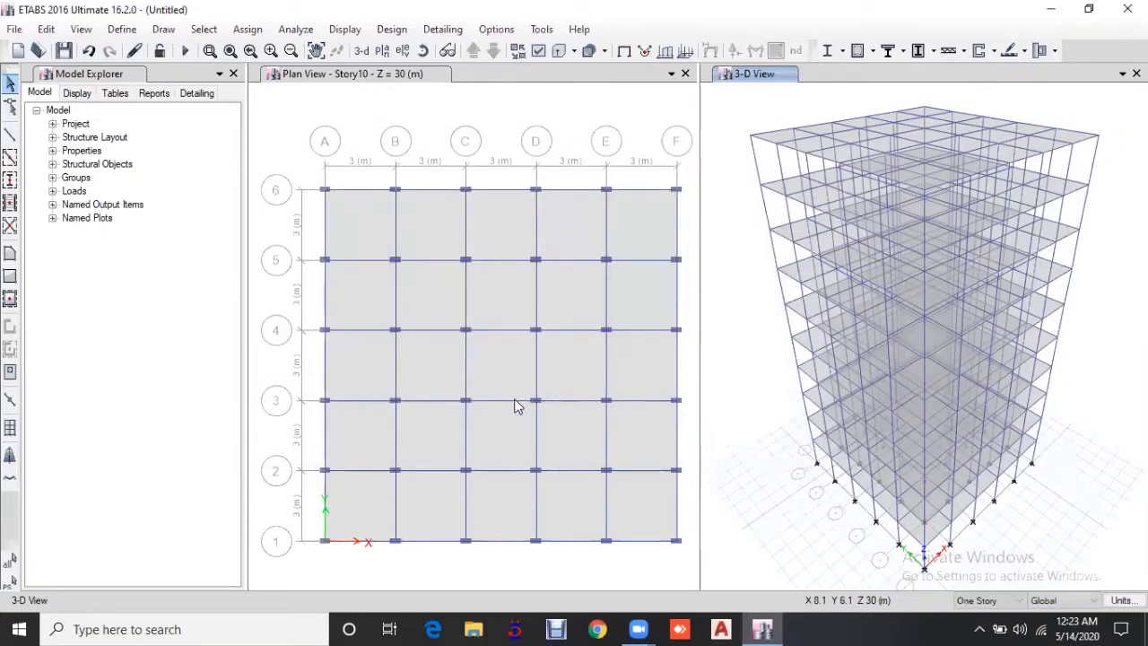
Step: Assign fixed restraints, with all translations and rotations locked, to all joints at the Base level
left_click(163, 30)
mouse_move(248, 30)
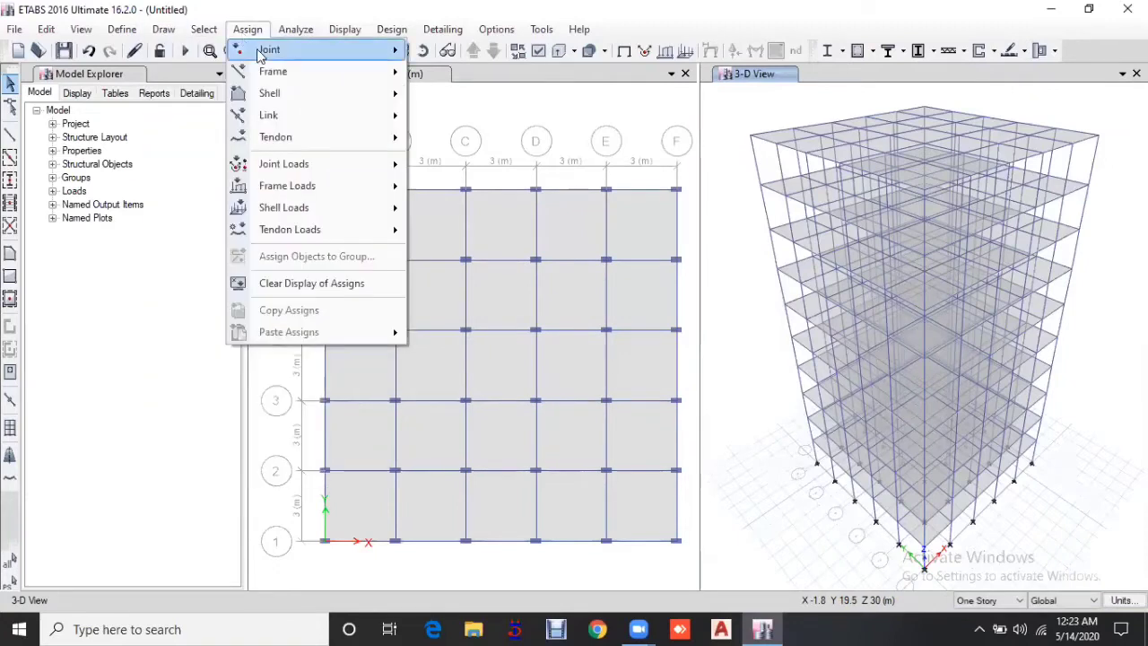
mouse_move(267, 52)
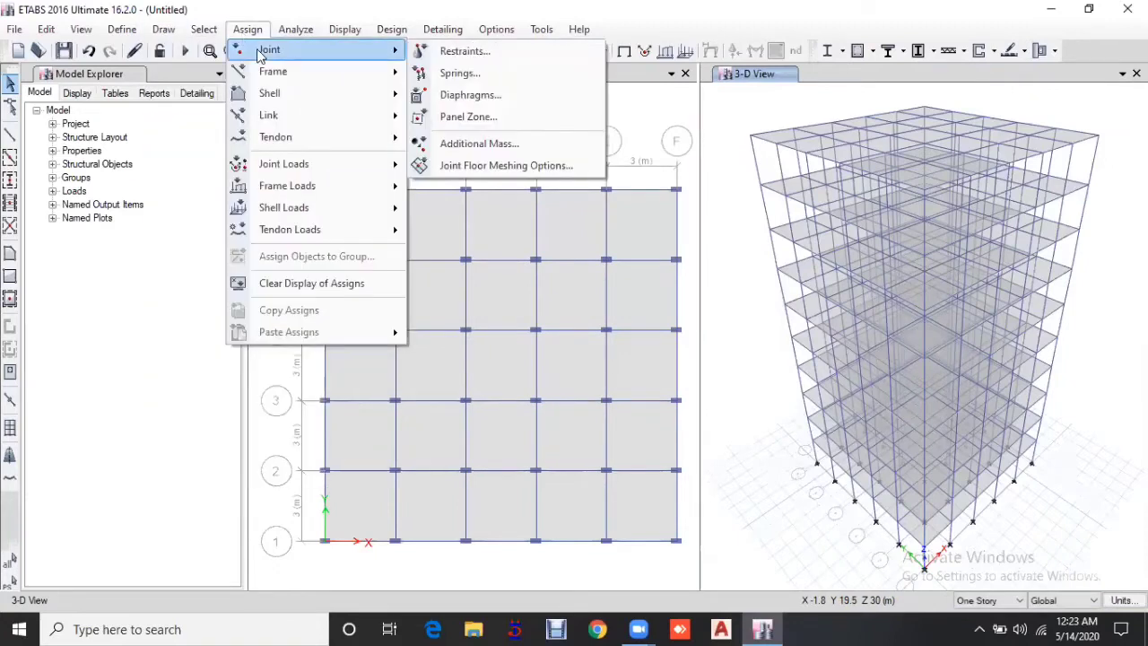
left_click(463, 51)
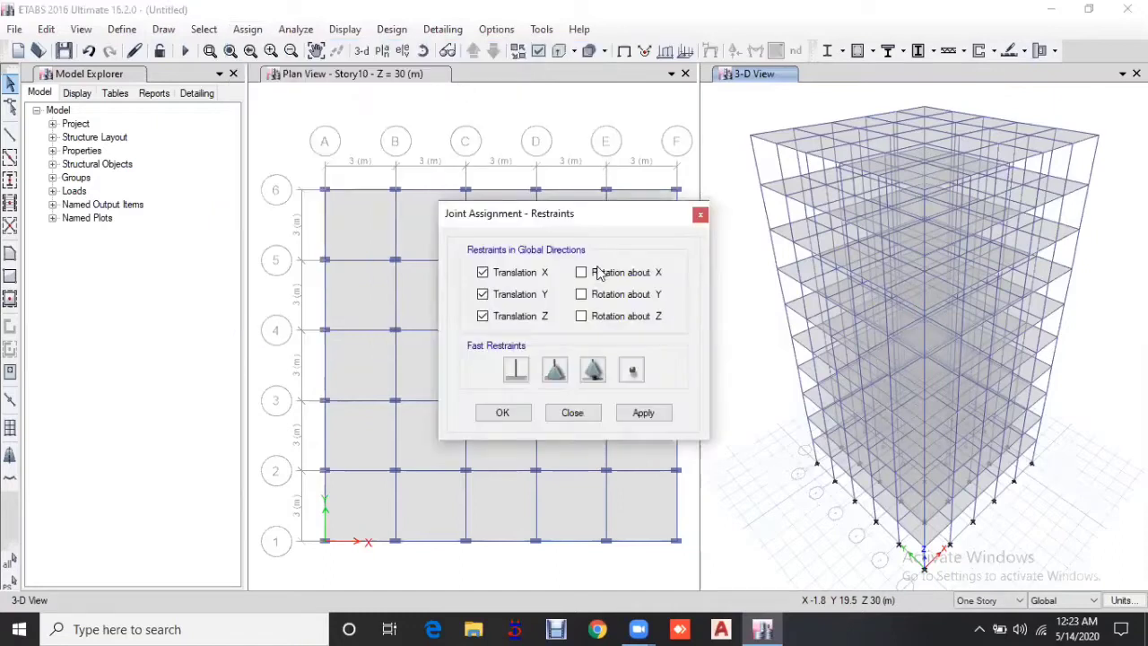
left_click(516, 369)
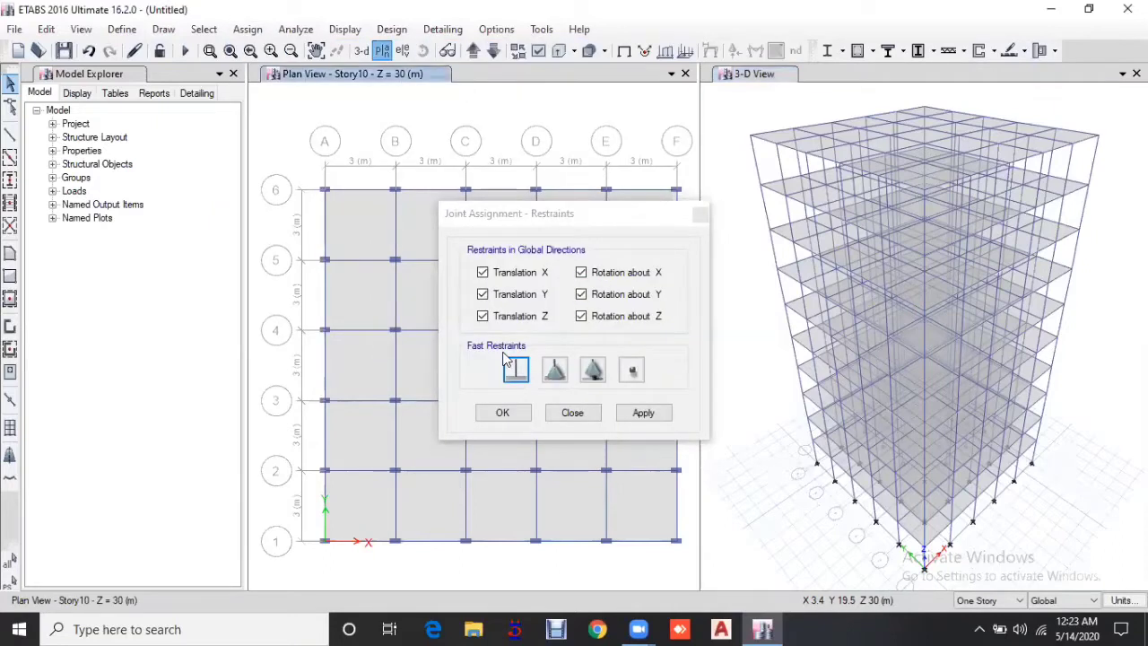
left_click(476, 370)
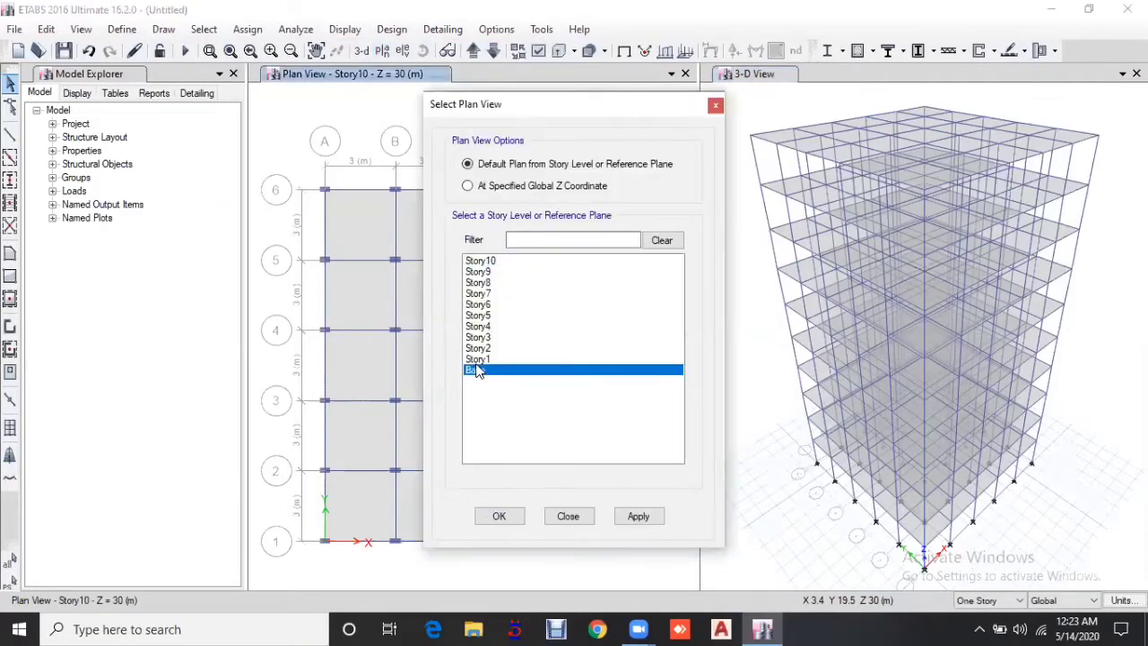
left_click(496, 519)
left_click_drag(283, 148, 687, 574)
left_click(662, 414)
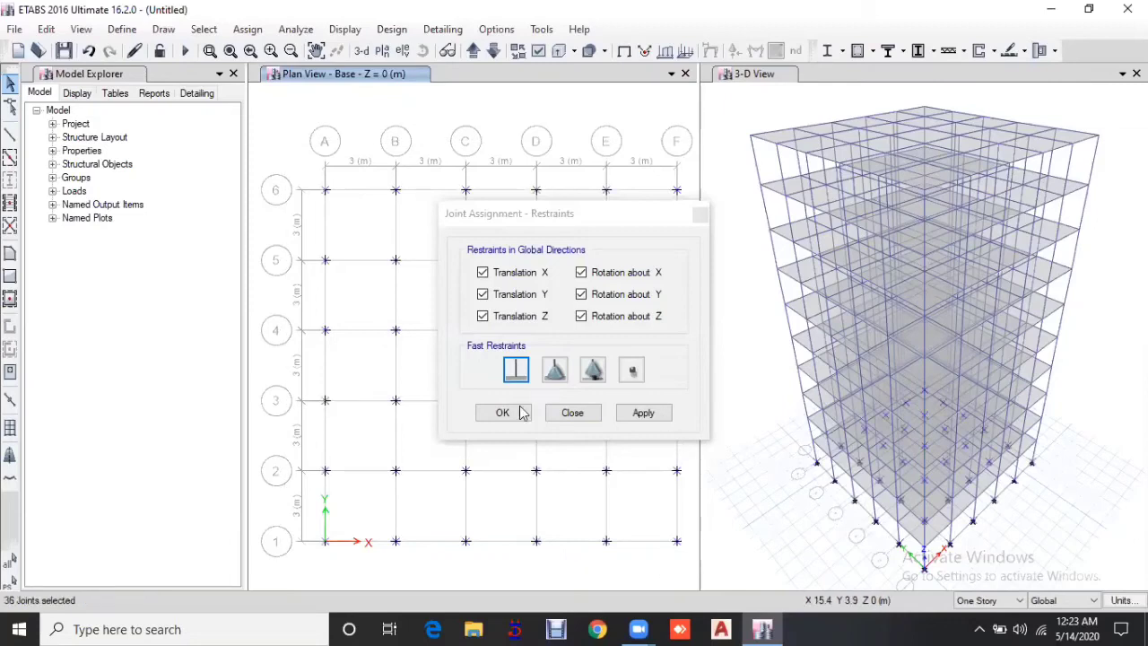
left_click(523, 412)
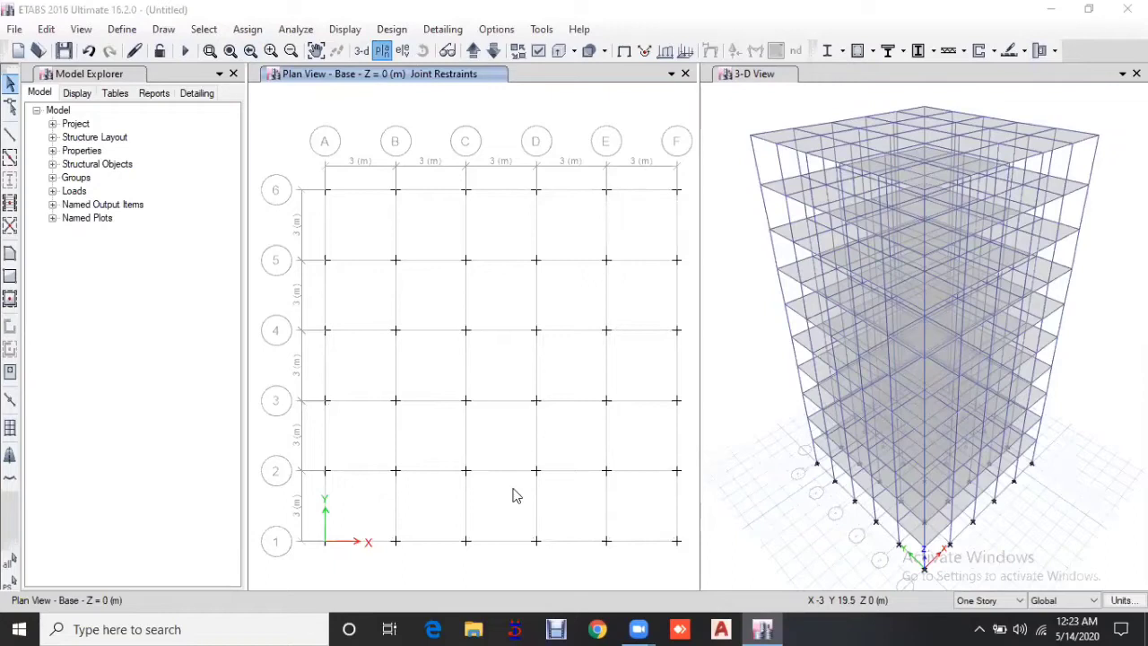
Step: Return the plan to Story10 and set up a distributed frame load for the wall load pattern with a uniform gravity load of 12.19 kN/m
key("Return")
left_click(284, 32)
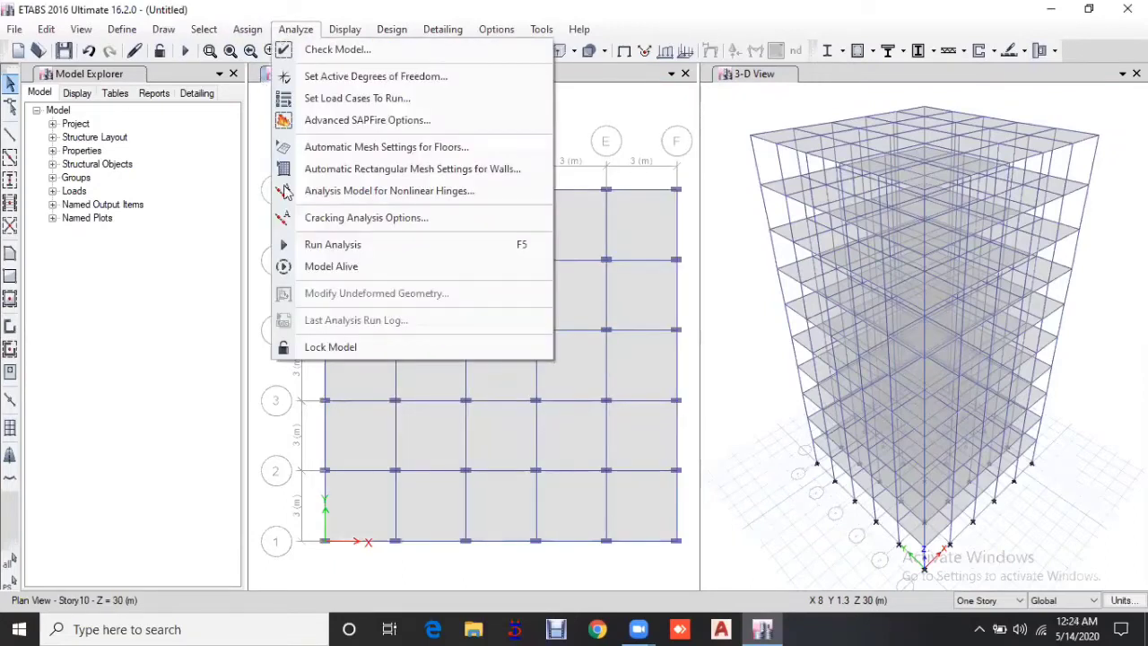
key("Left")
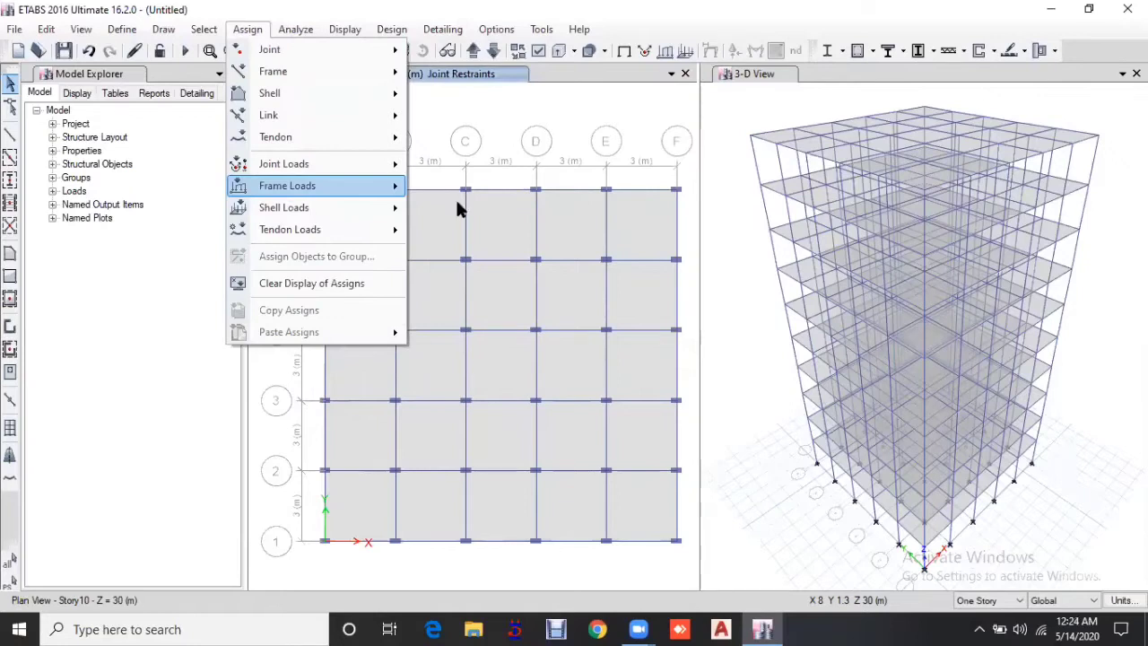
left_click(457, 204)
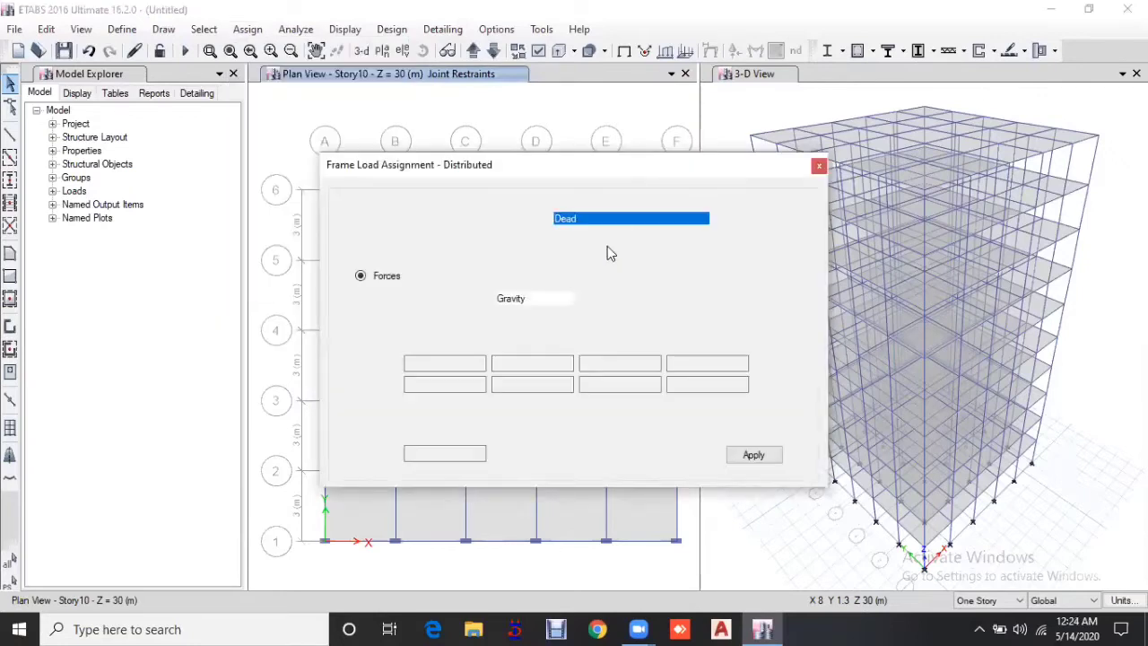
left_click(628, 218)
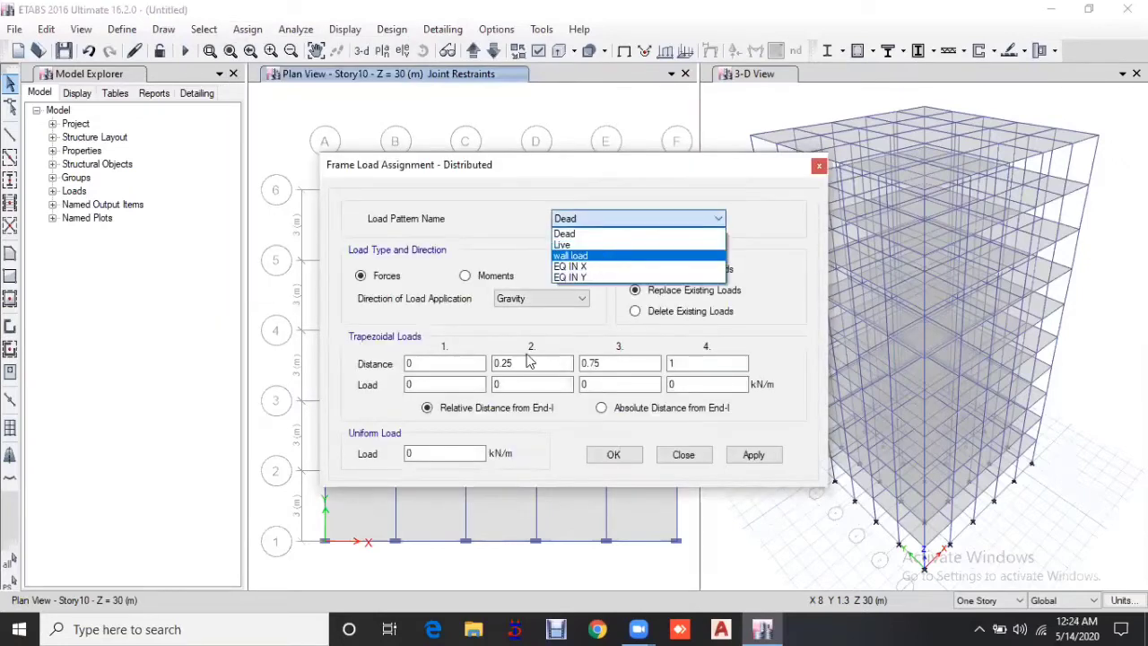
left_click(448, 440)
left_click(409, 454)
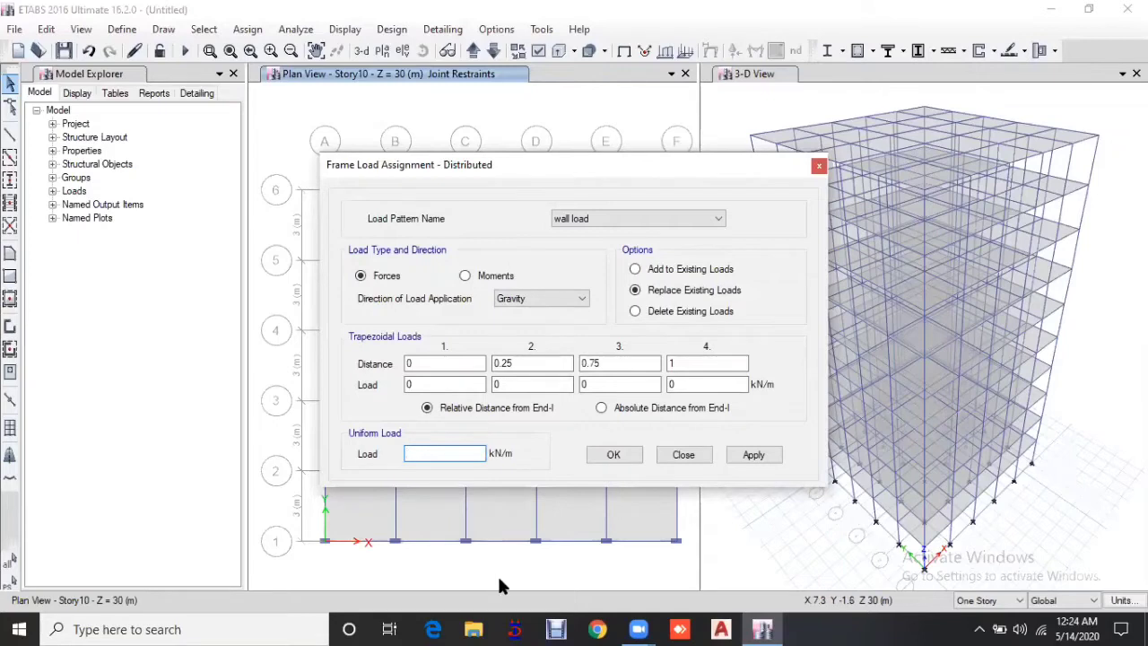
type("12.19")
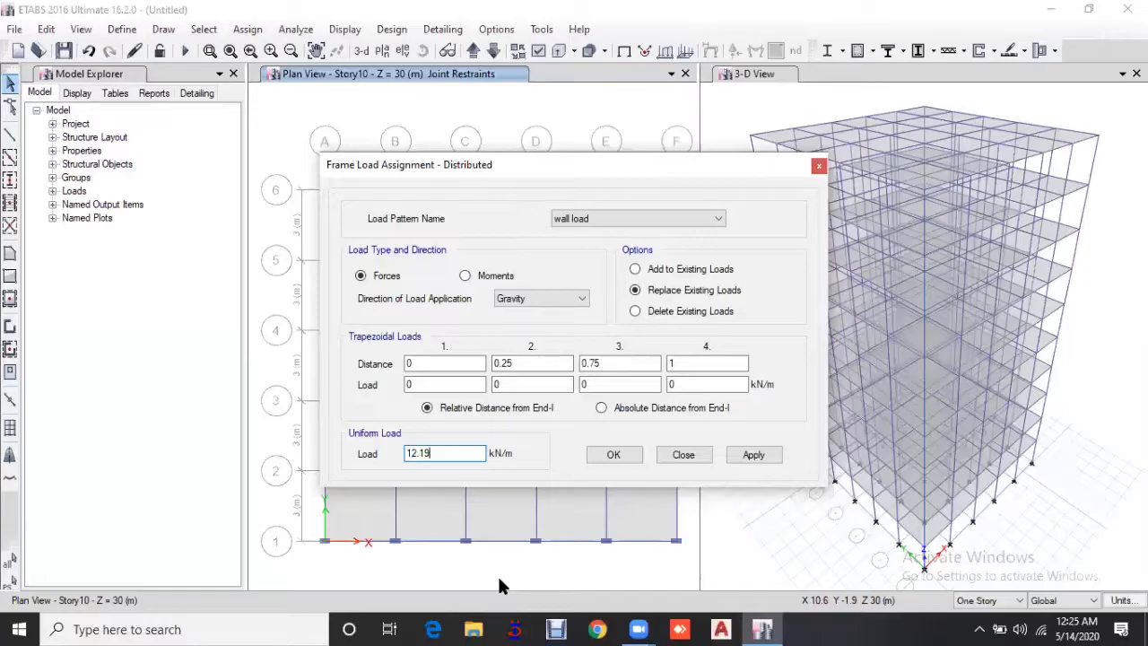
Step: Select all beams by object type and apply the distributed wall load to them
left_click(196, 36)
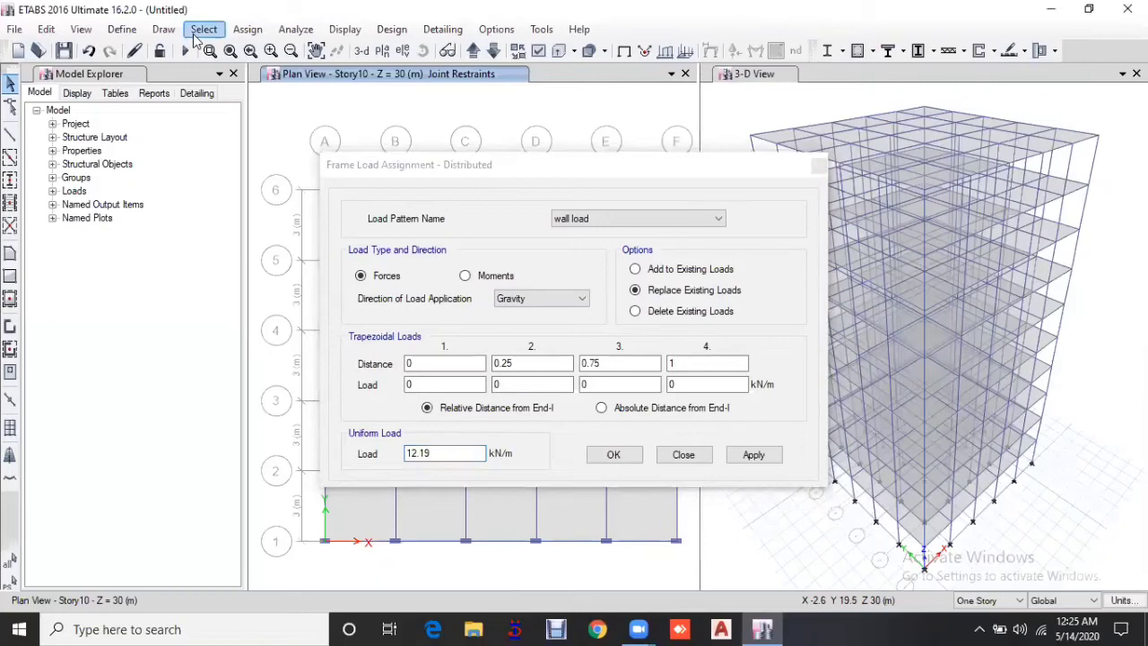
left_click(200, 34)
mouse_move(243, 49)
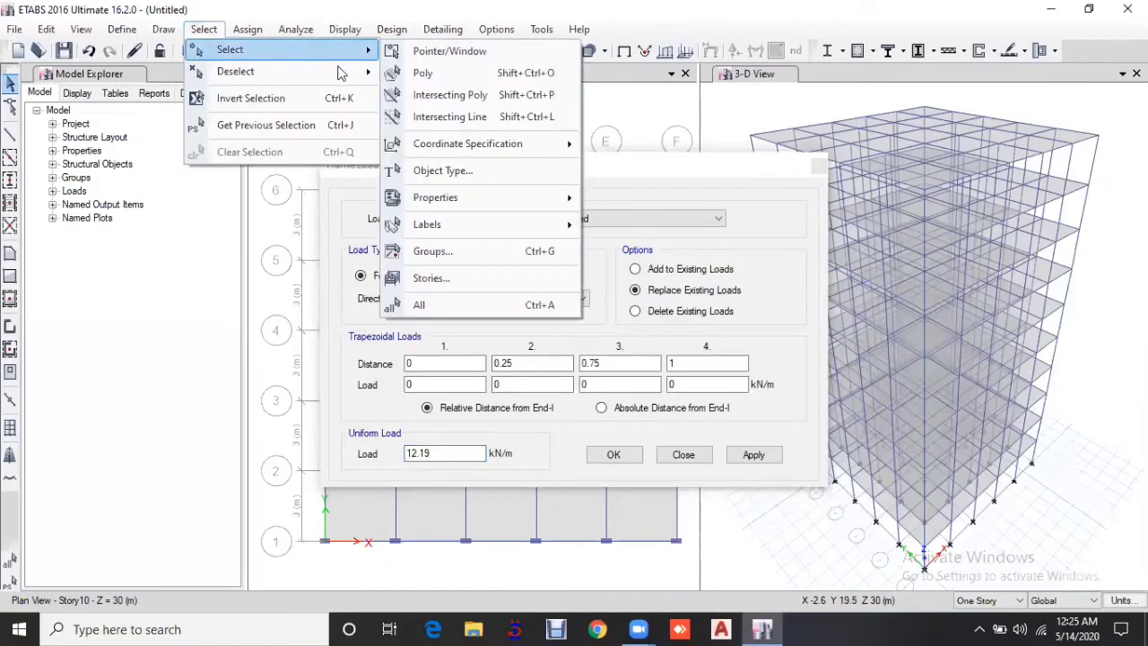
left_click(446, 173)
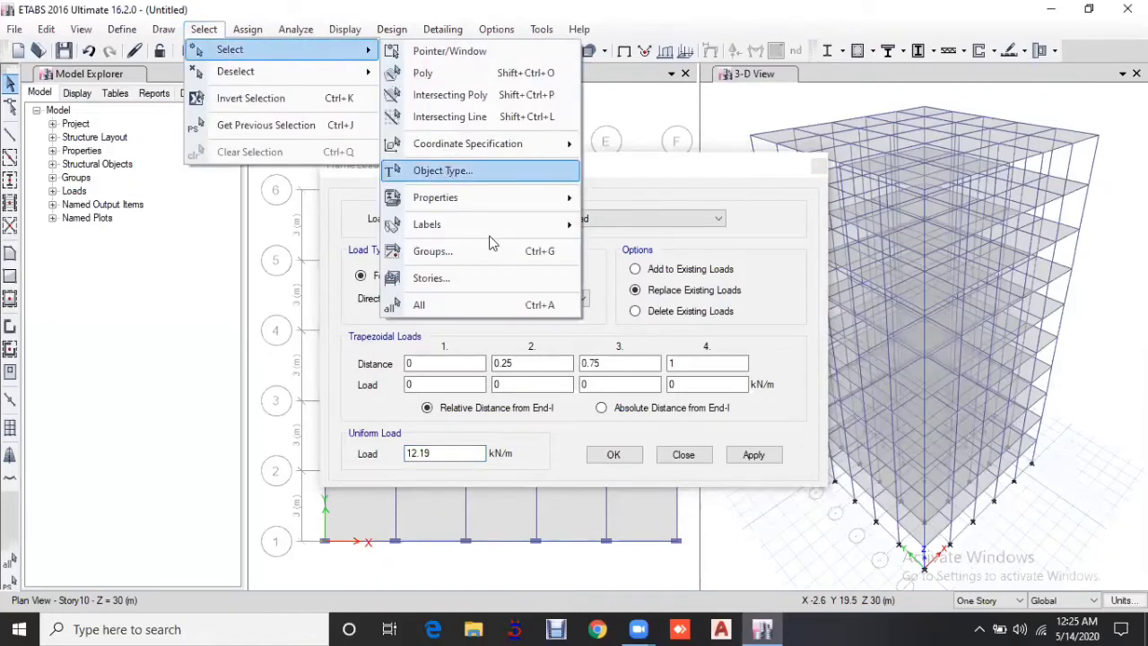
left_click(485, 207)
left_click(503, 463)
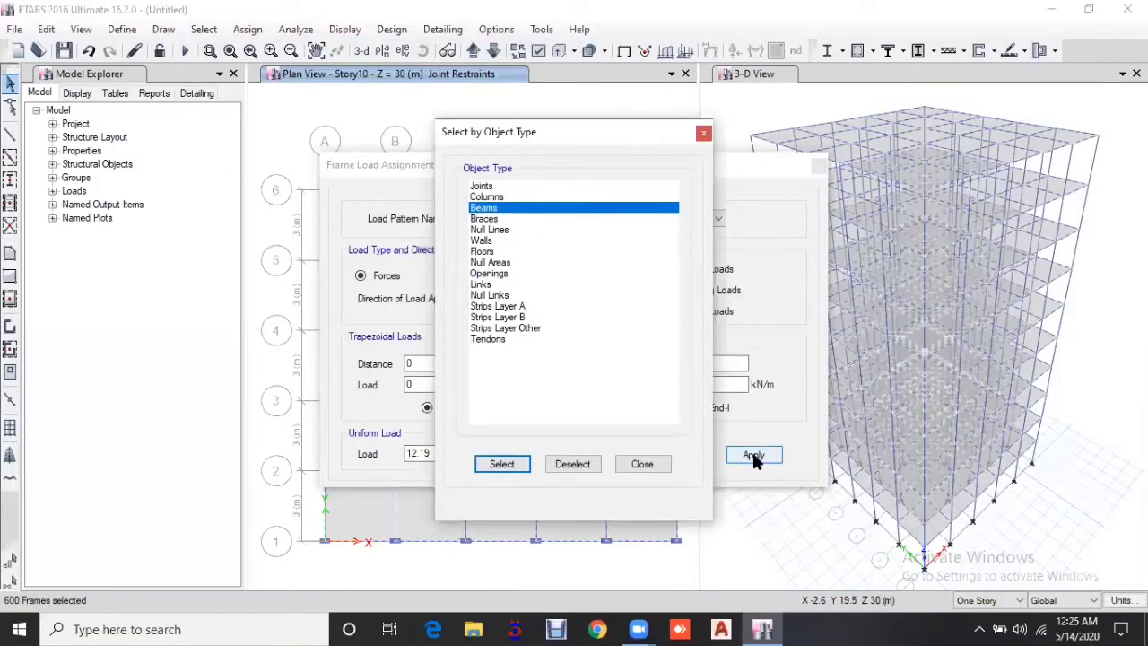
left_click(753, 455)
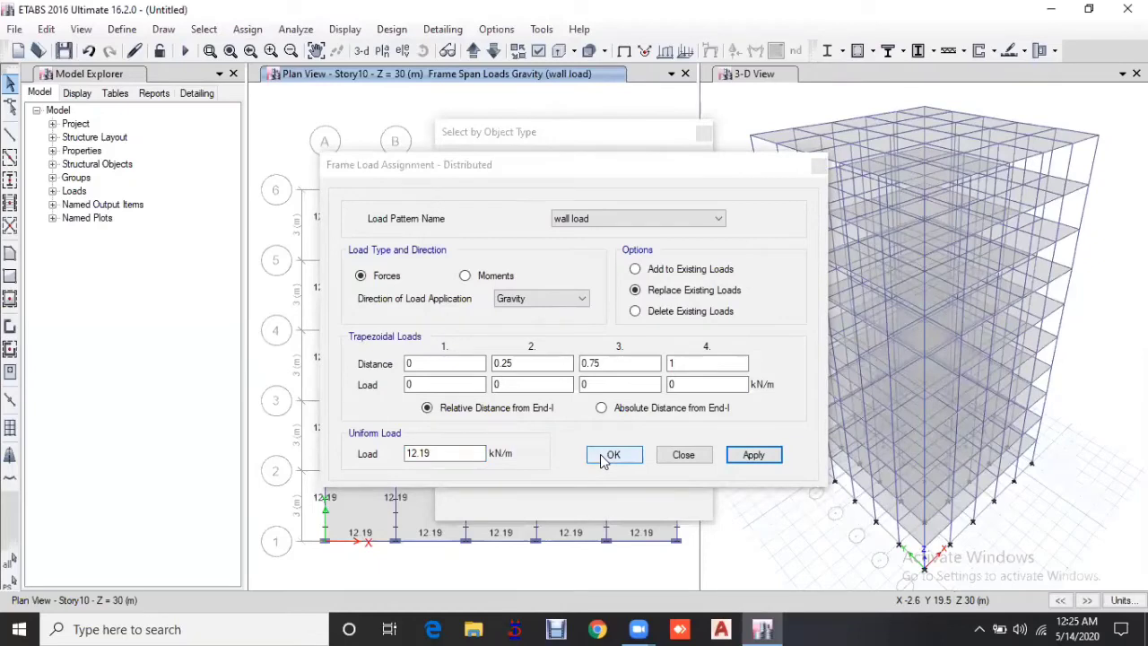
left_click(607, 457)
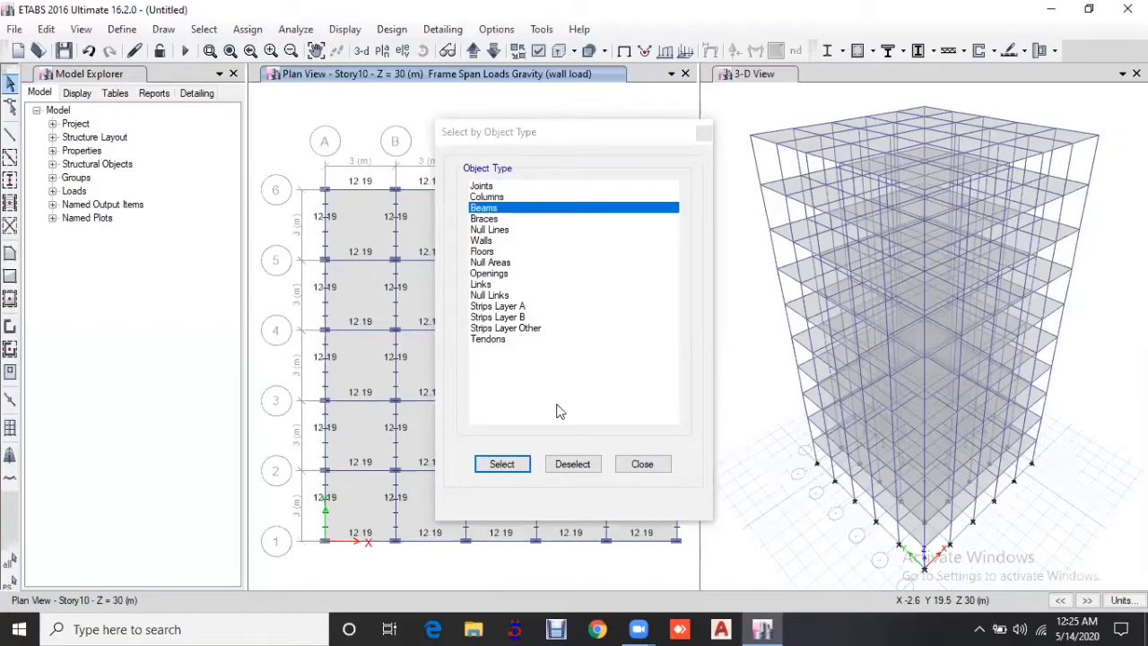
Step: Select all floors by object type and assign them a uniform Live load of 2 kN/m² in the gravity direction
left_click(503, 251)
left_click(513, 465)
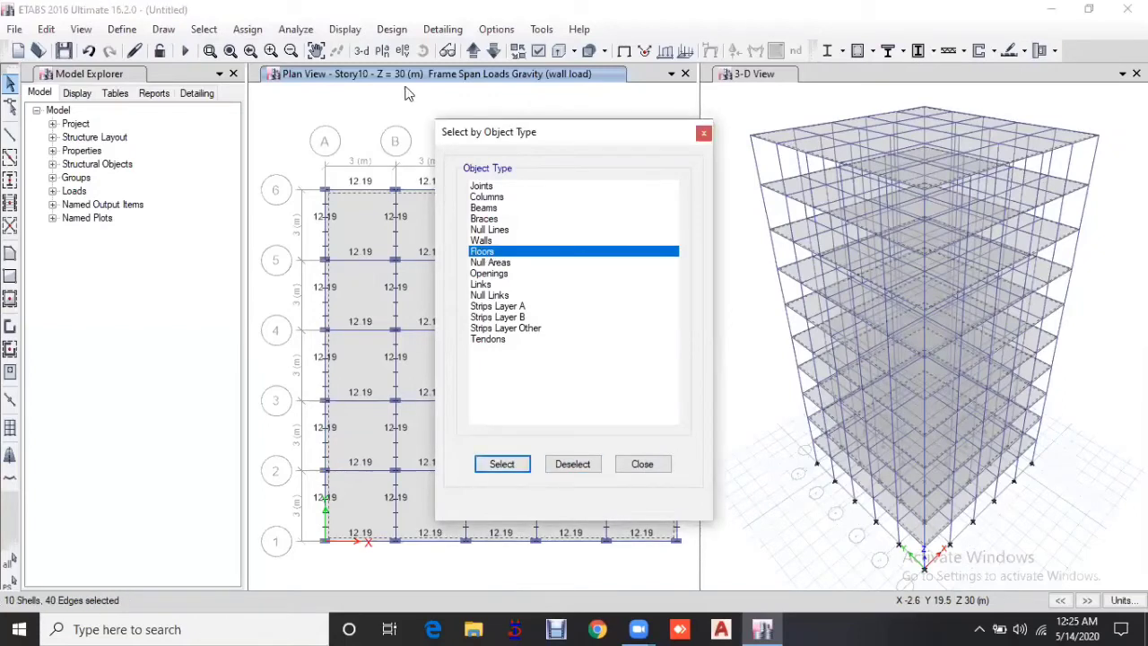
left_click(213, 28)
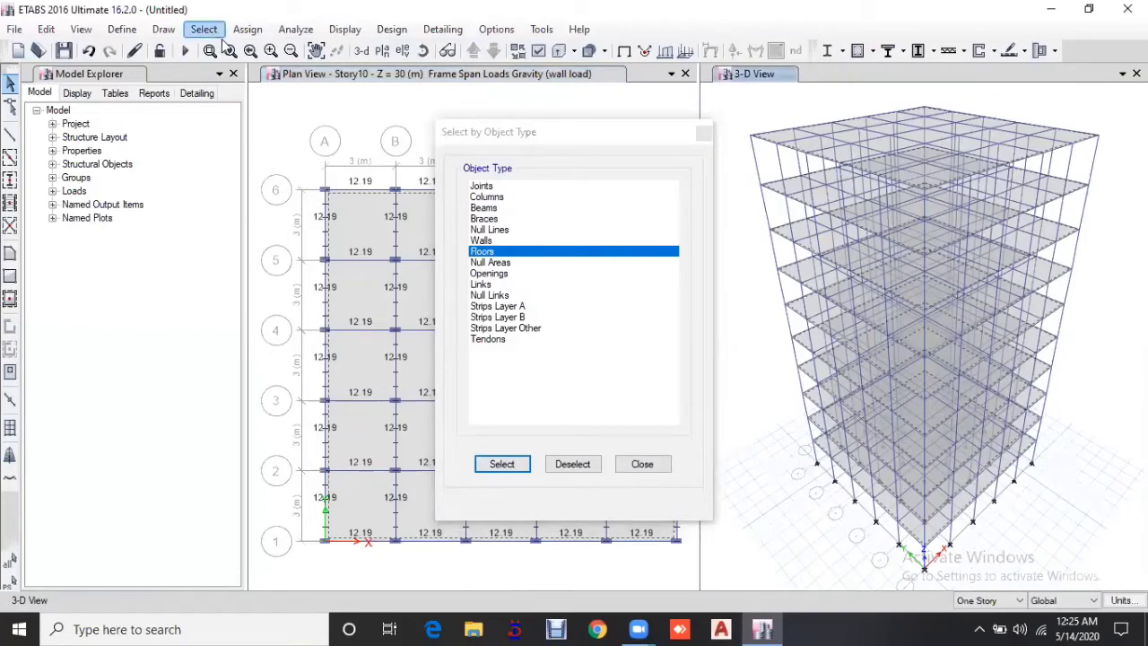
left_click(215, 30)
mouse_move(269, 50)
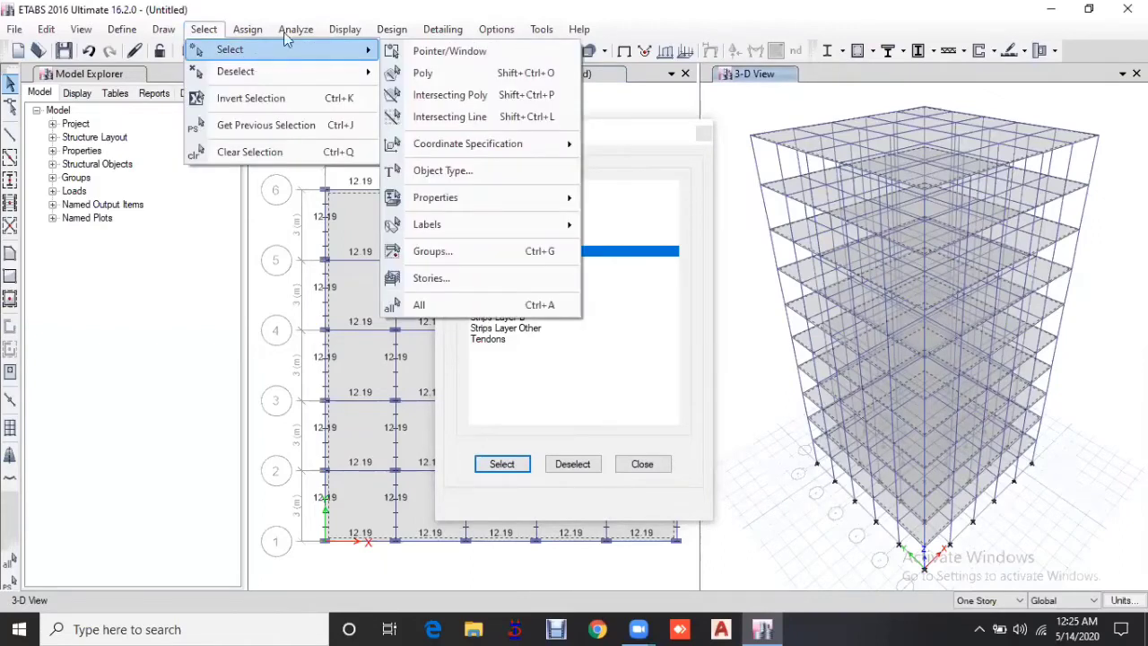
mouse_move(248, 28)
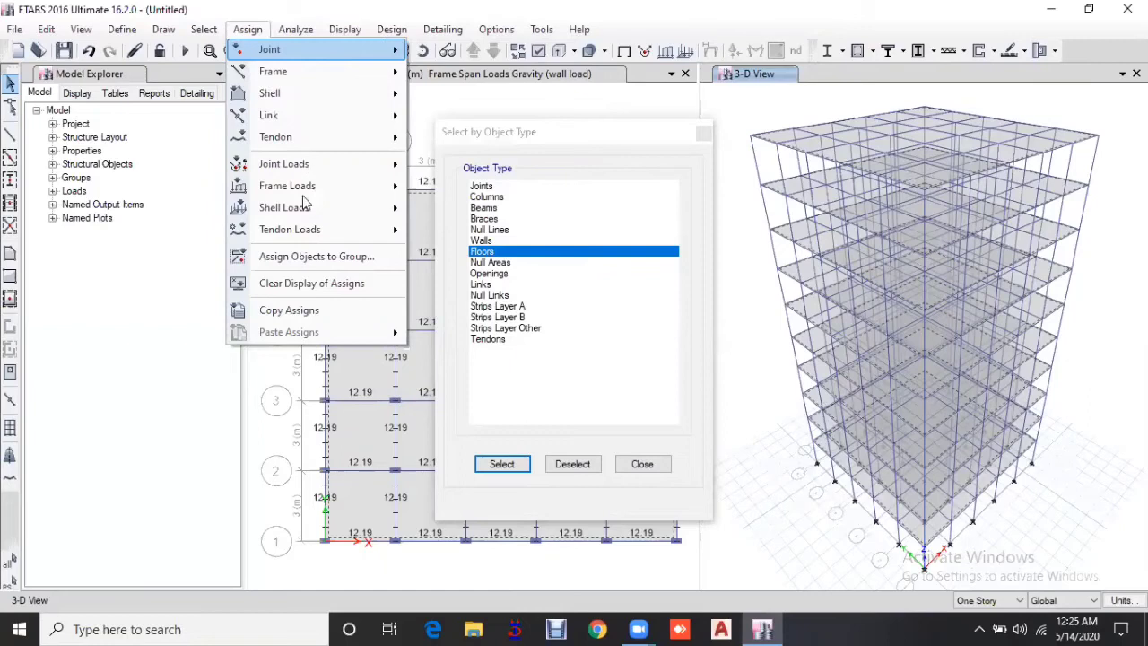
mouse_move(303, 197)
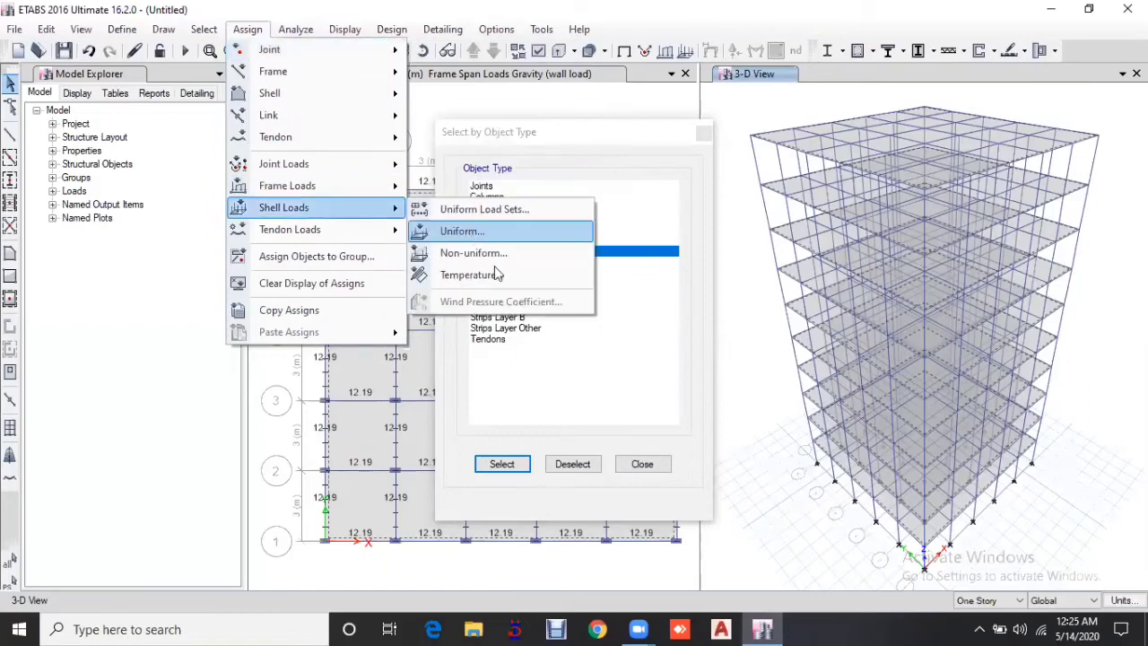
key("Return")
key("Down")
key("Tab")
type("3")
key("BackSpace")
type("2")
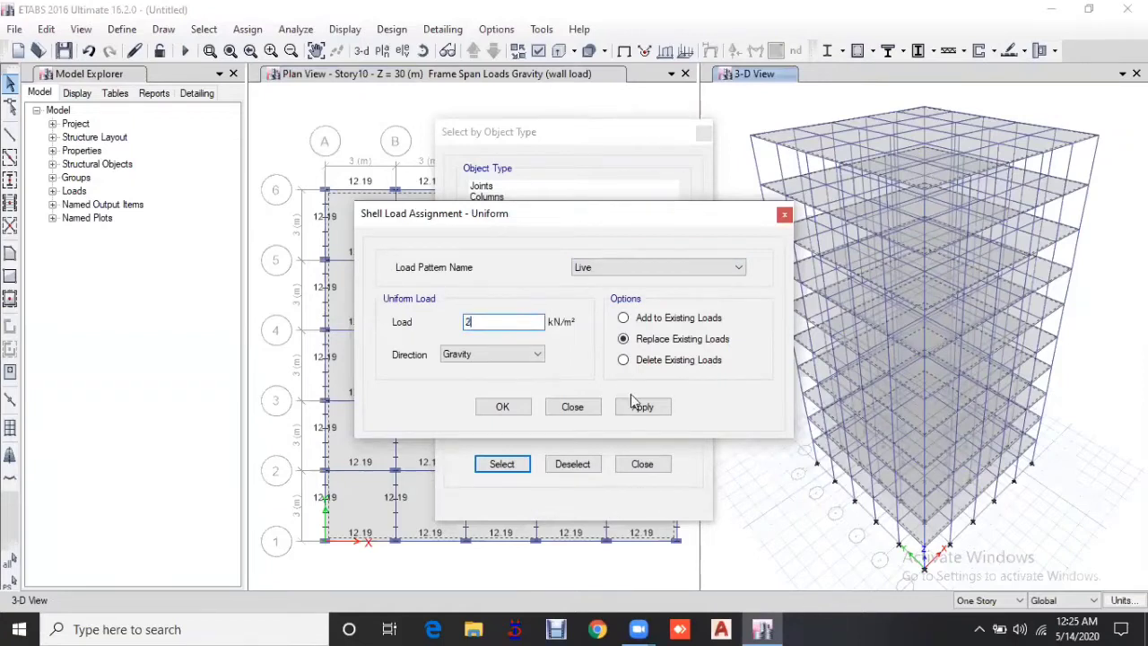
left_click(628, 410)
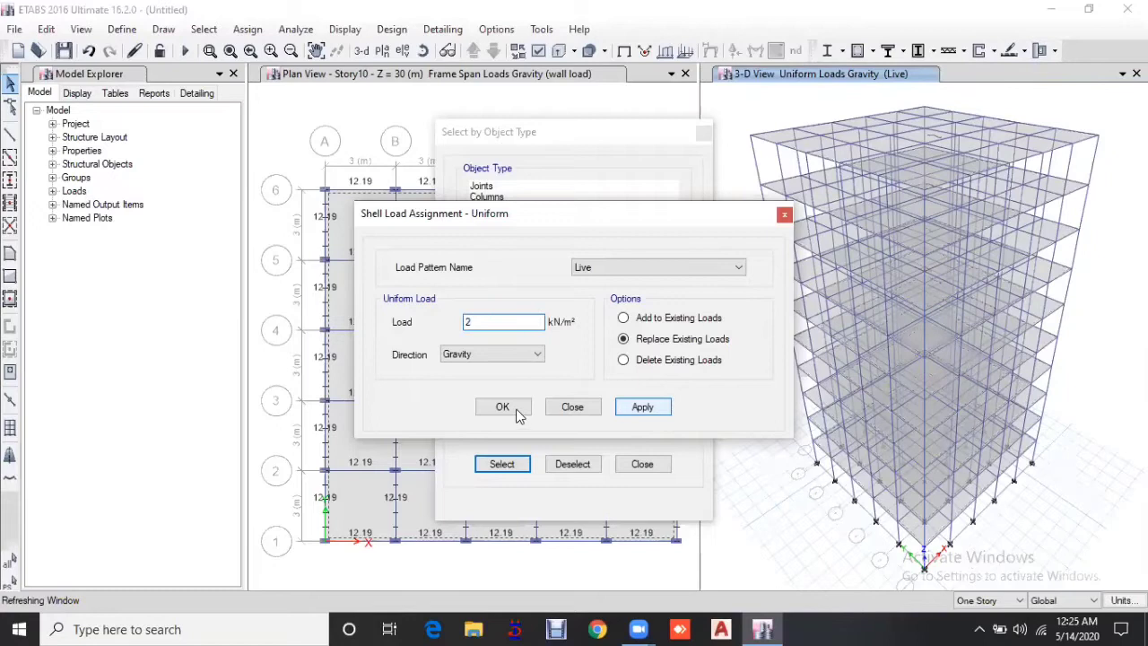
left_click(503, 407)
left_click(643, 466)
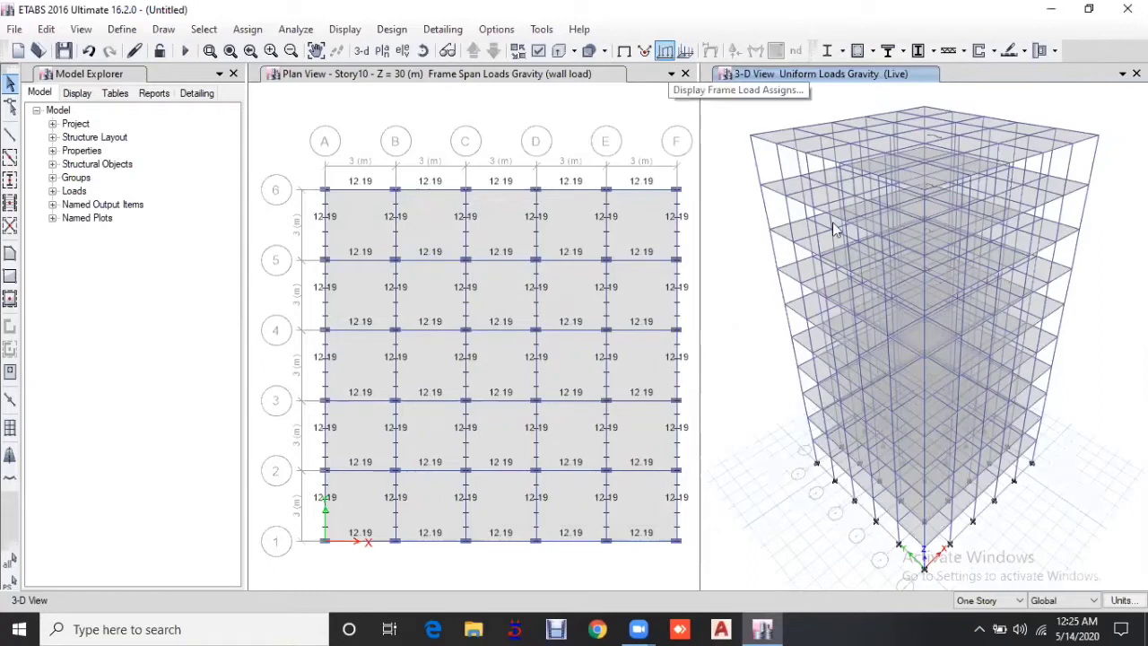
Step: Display the frame loads of the wall load pattern in the 3-D view
left_click(584, 224)
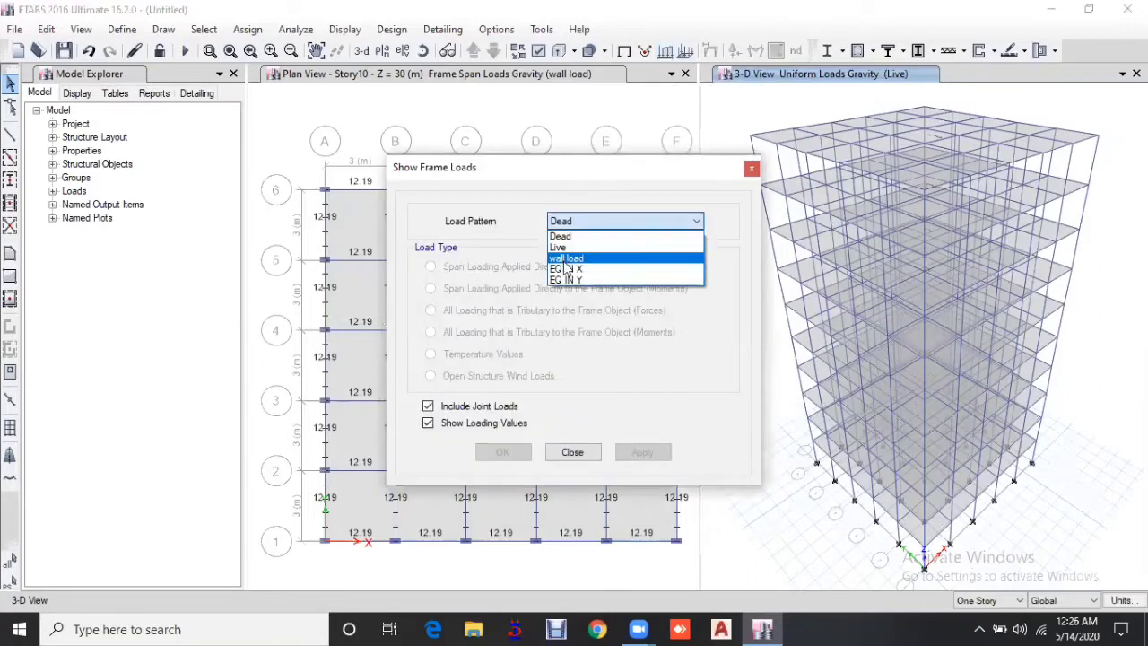
left_click(567, 267)
left_click(645, 452)
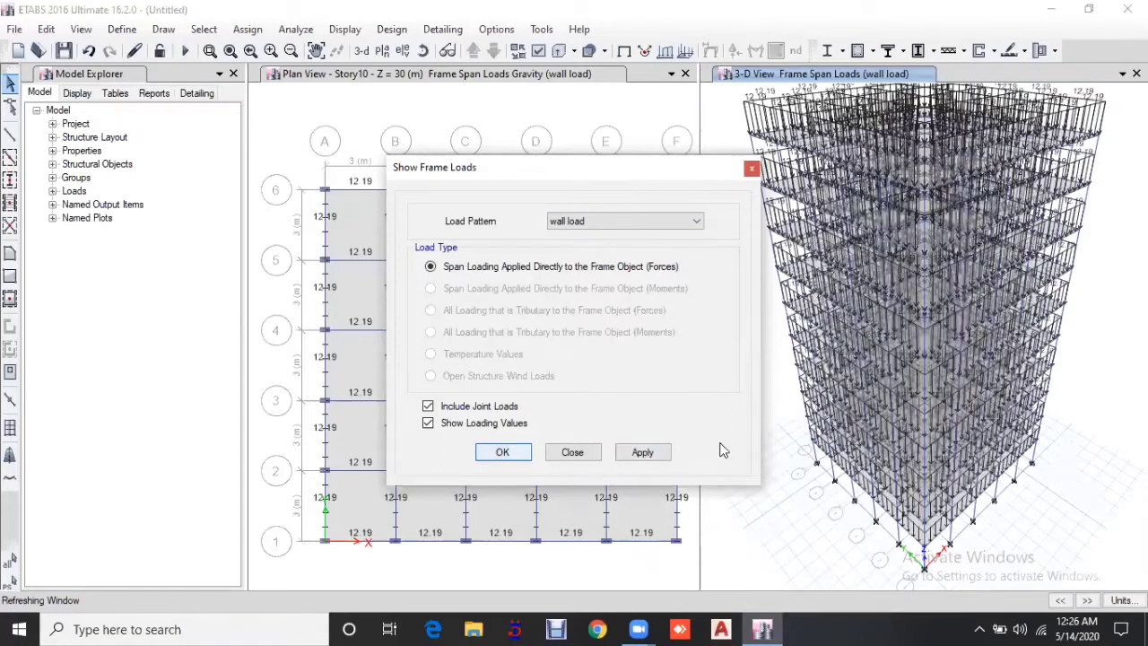
left_click(505, 453)
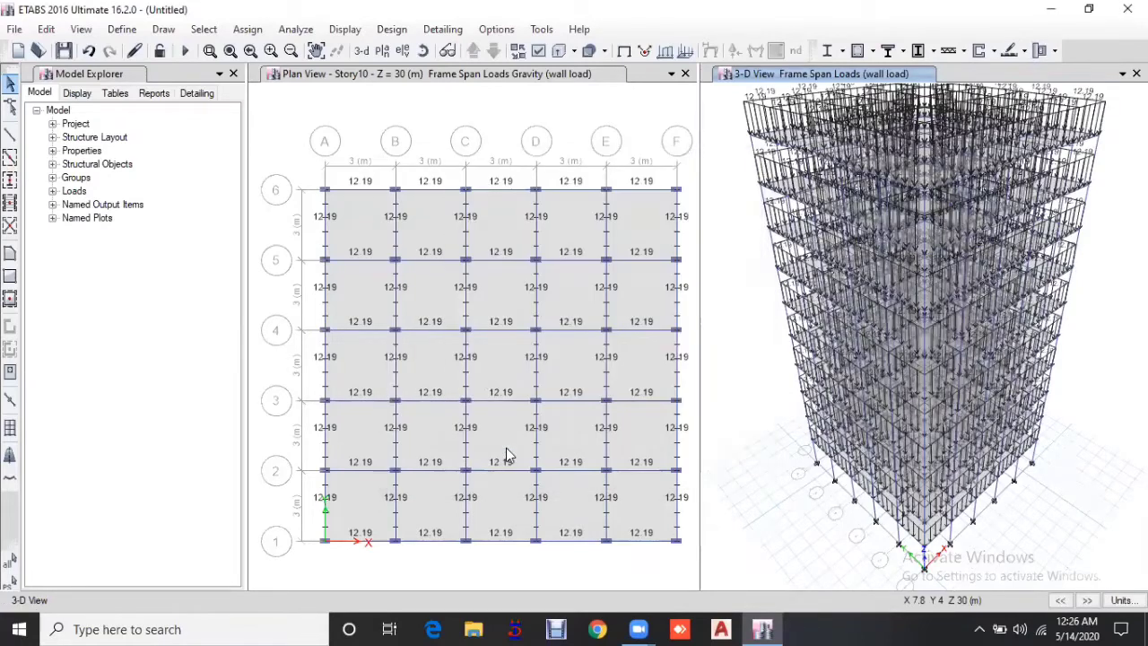
Step: Set the maximum number of modes of the Modal case to 40
left_click(133, 34)
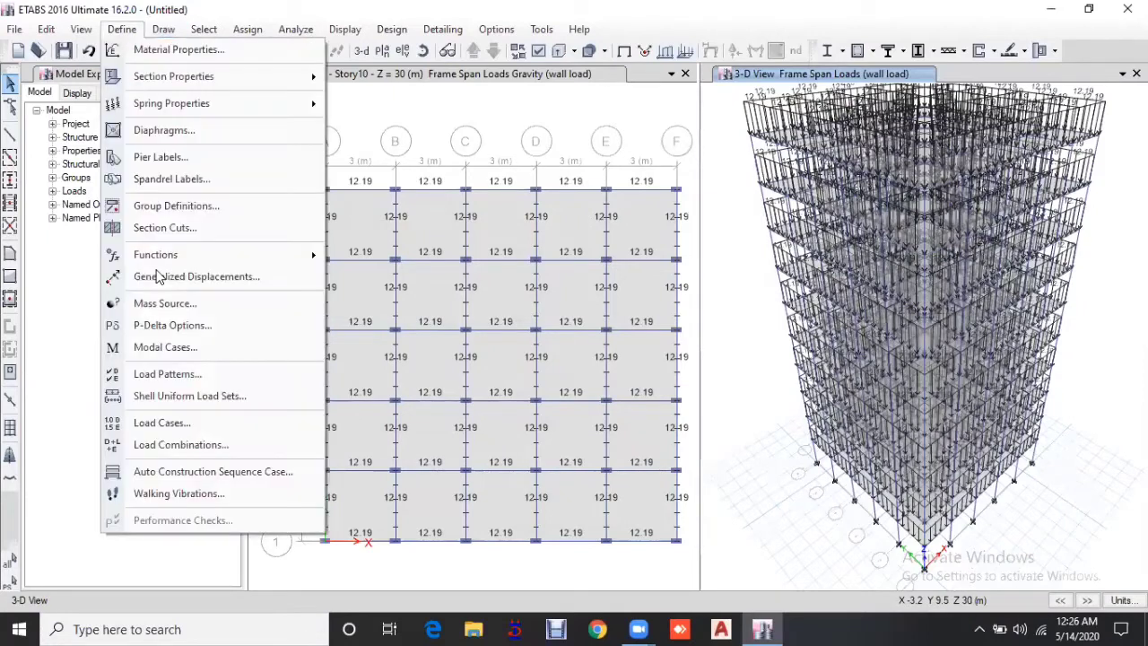
left_click(182, 351)
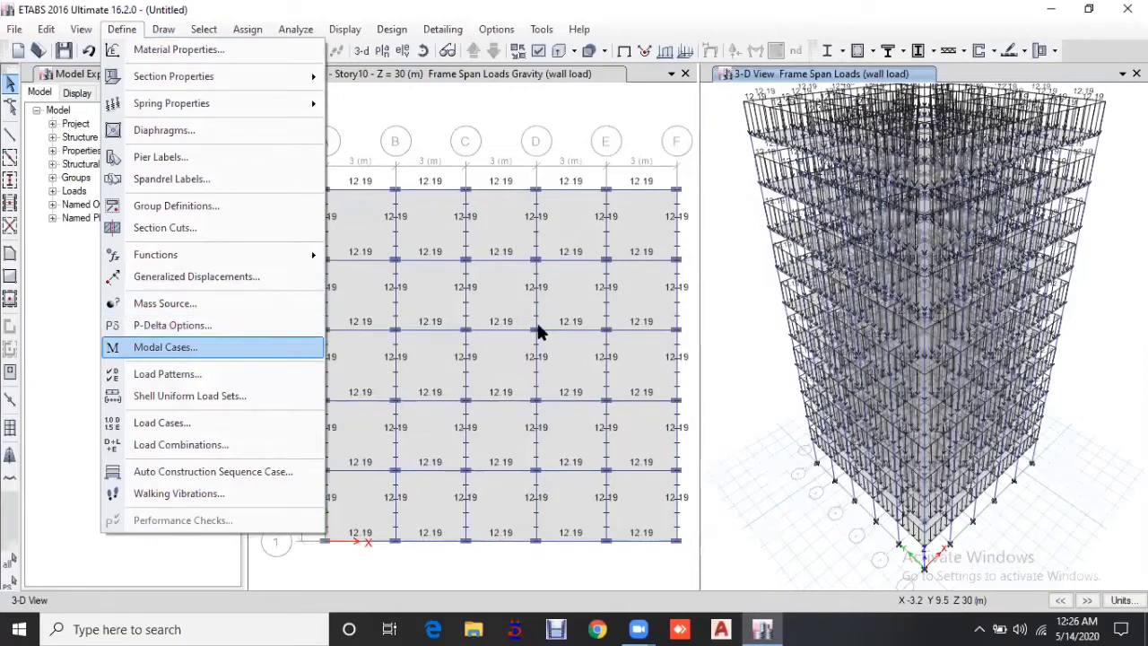
left_click(801, 270)
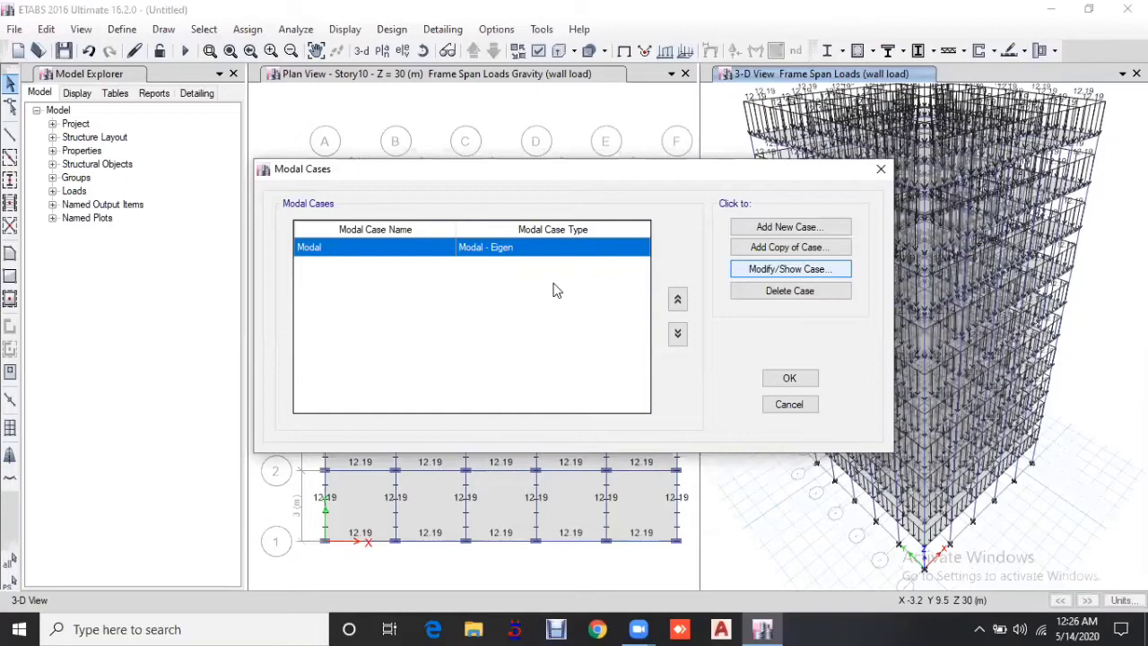
double_click(664, 332)
type("40")
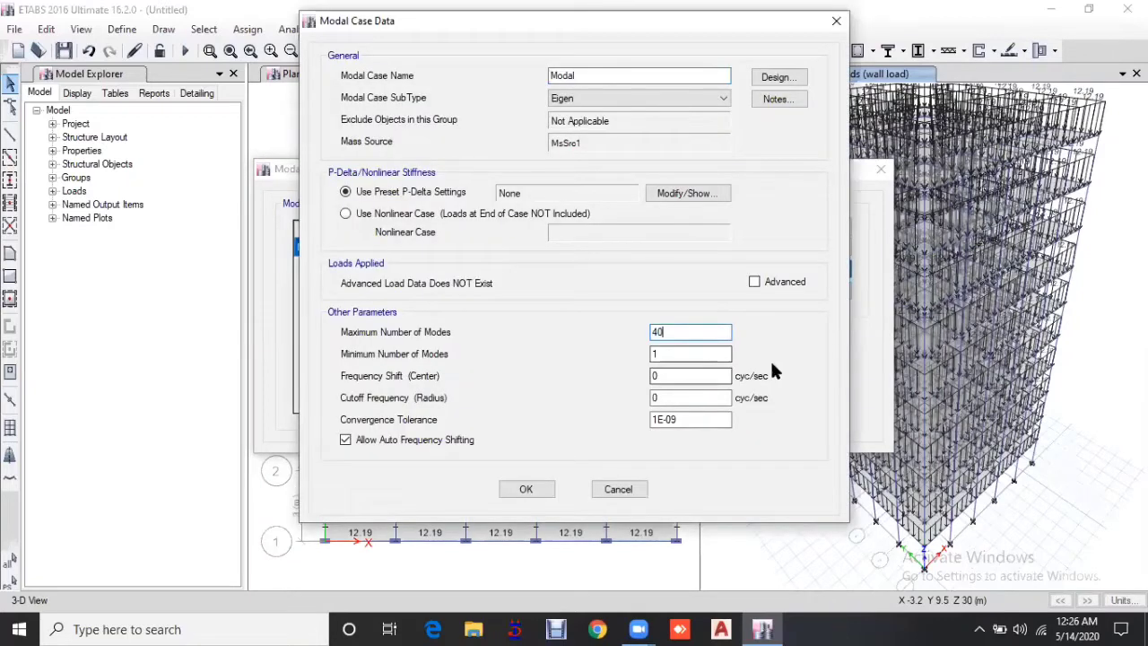
left_click(527, 490)
left_click(782, 381)
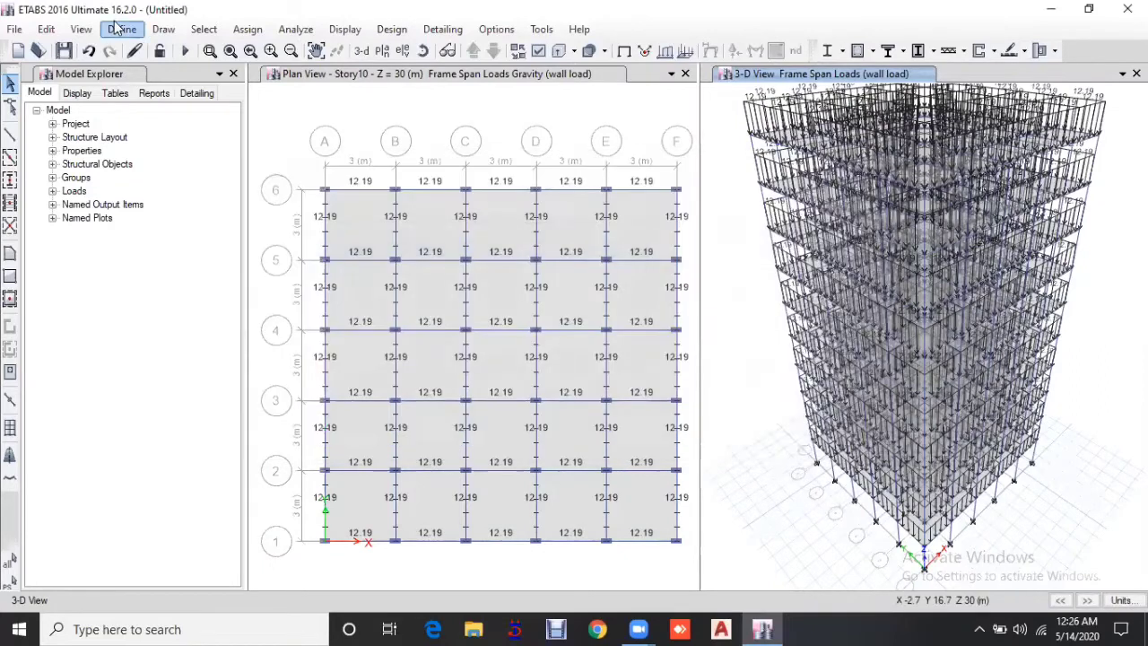
Step: Change the load case type of EQ IN X to Response Spectrum
left_click(122, 28)
left_click(162, 415)
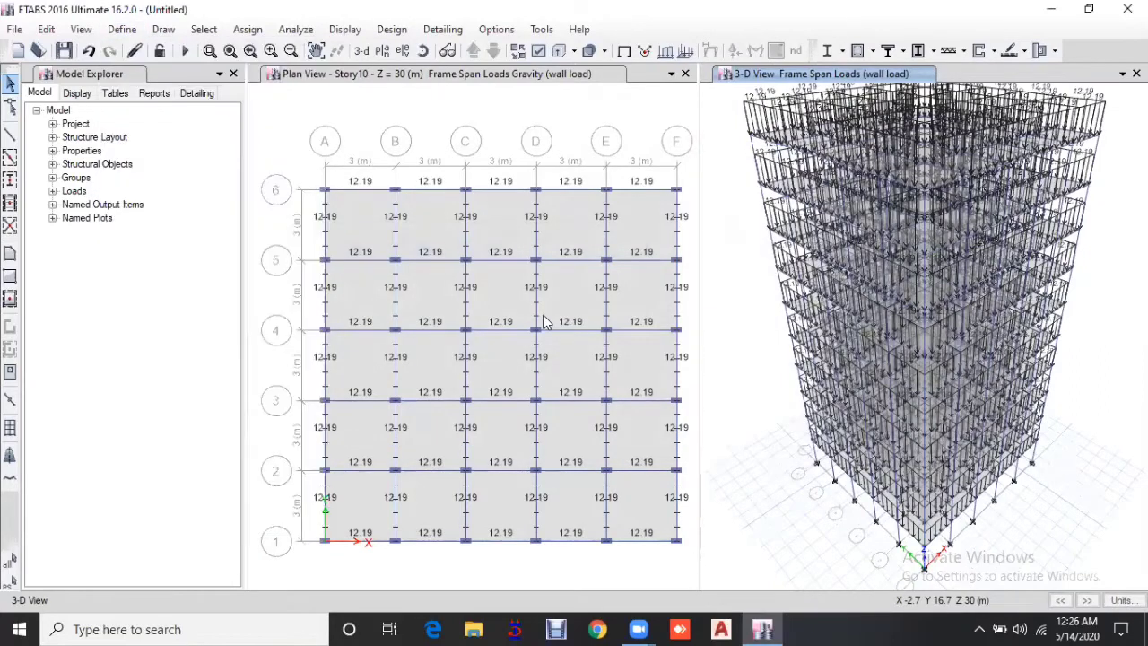
left_click(402, 304)
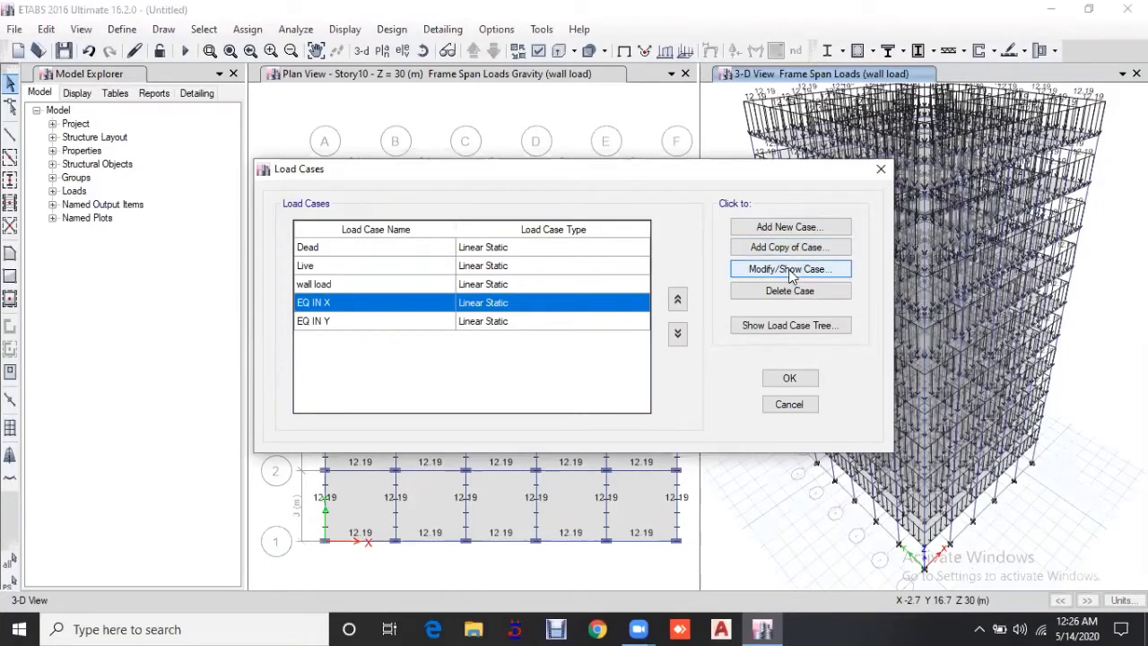
left_click(790, 269)
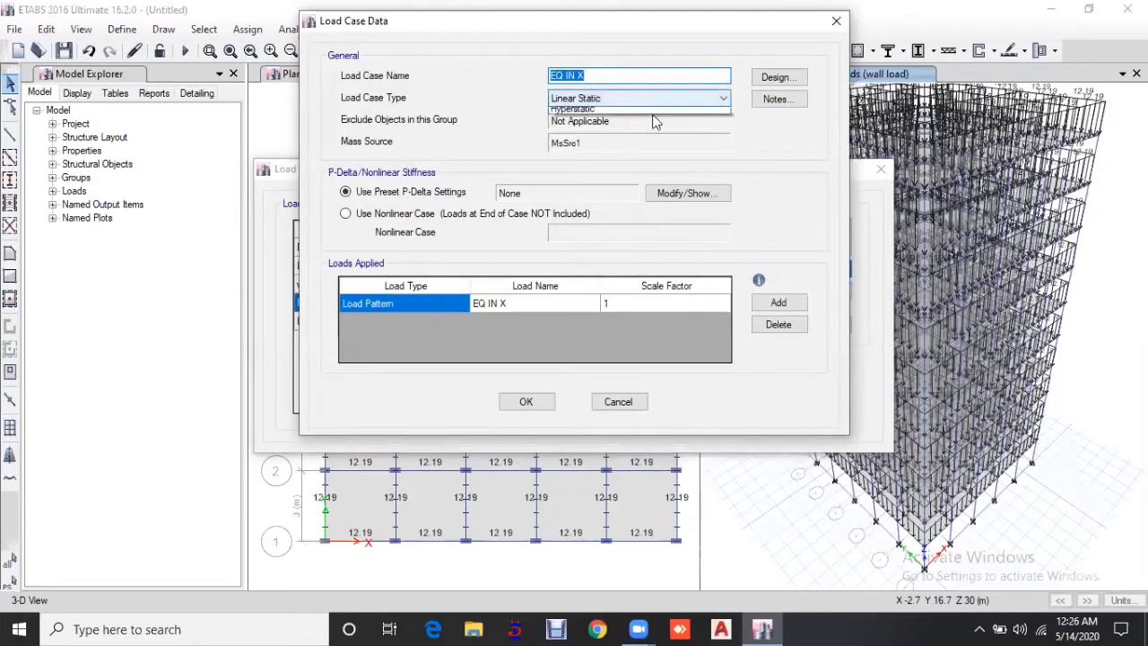
left_click(655, 99)
left_click(606, 146)
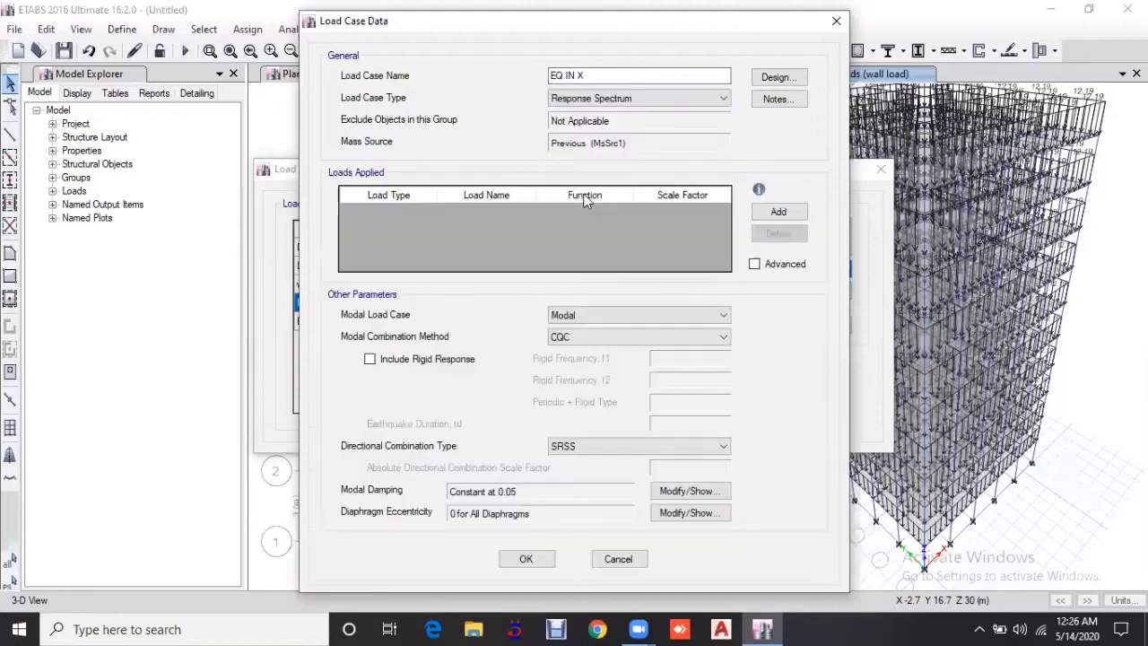
Step: Add a U1 acceleration load to the EQ IN X case with function IS-RS and scale factor 2942
left_click(780, 212)
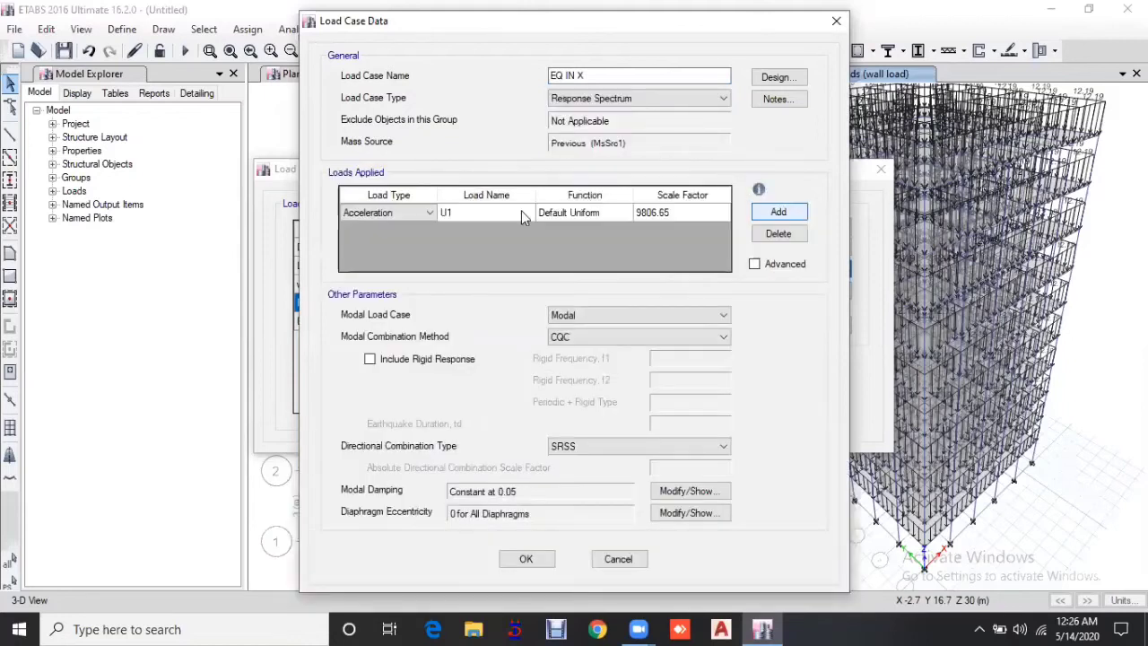
left_click(596, 213)
left_click(604, 217)
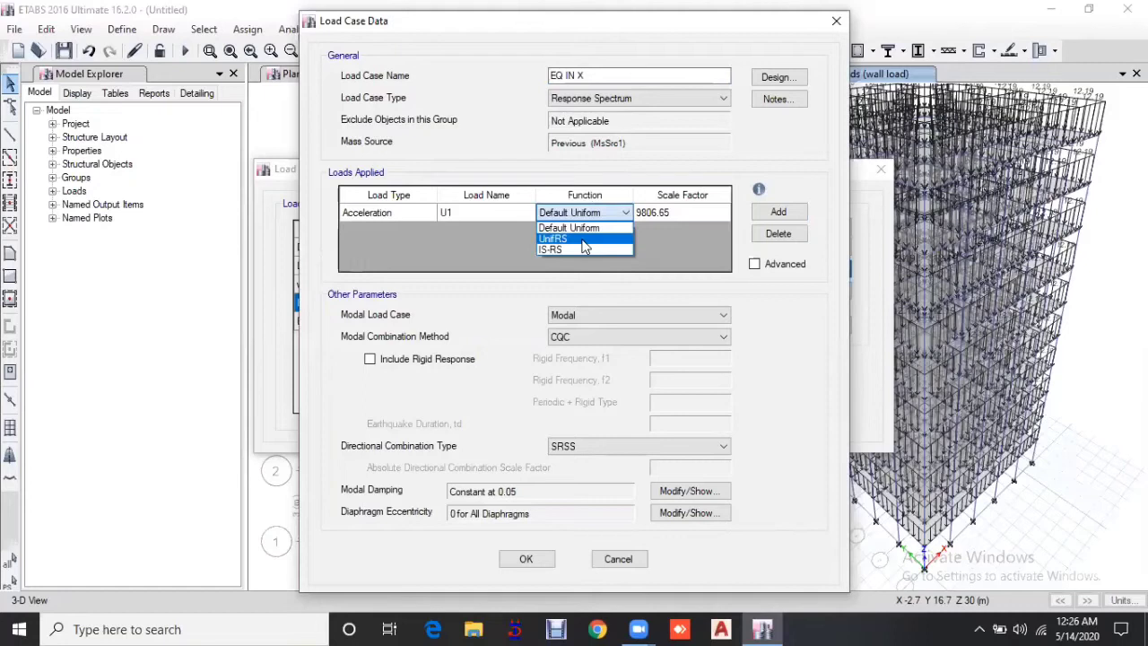
left_click(577, 248)
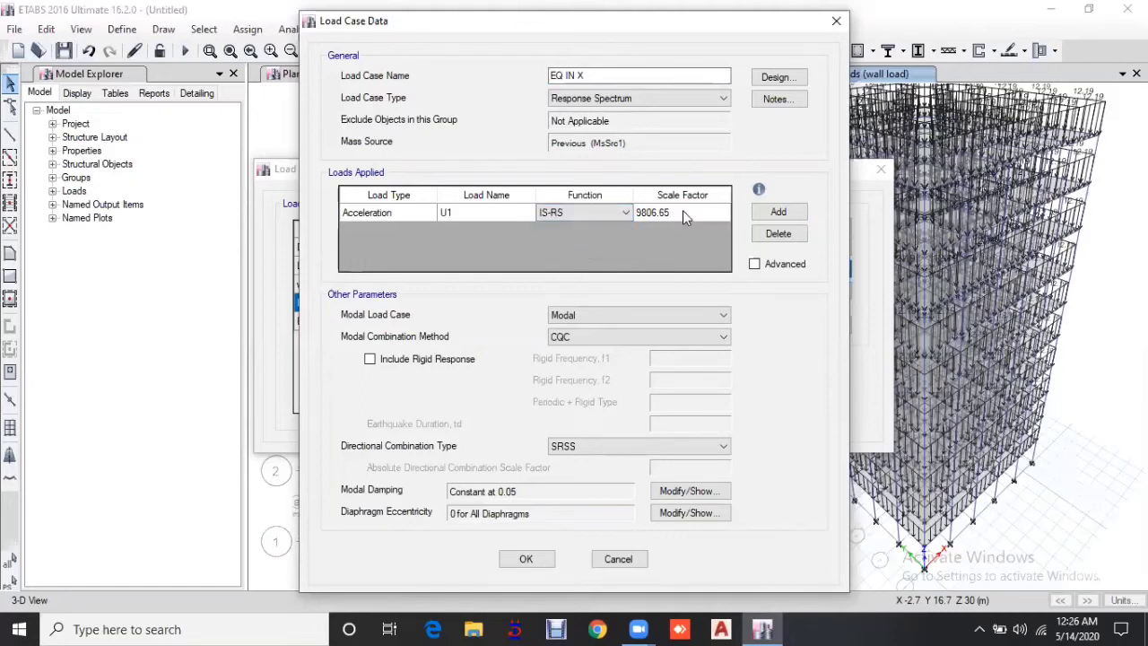
left_click(683, 211)
key("BackSpace")
type("2942")
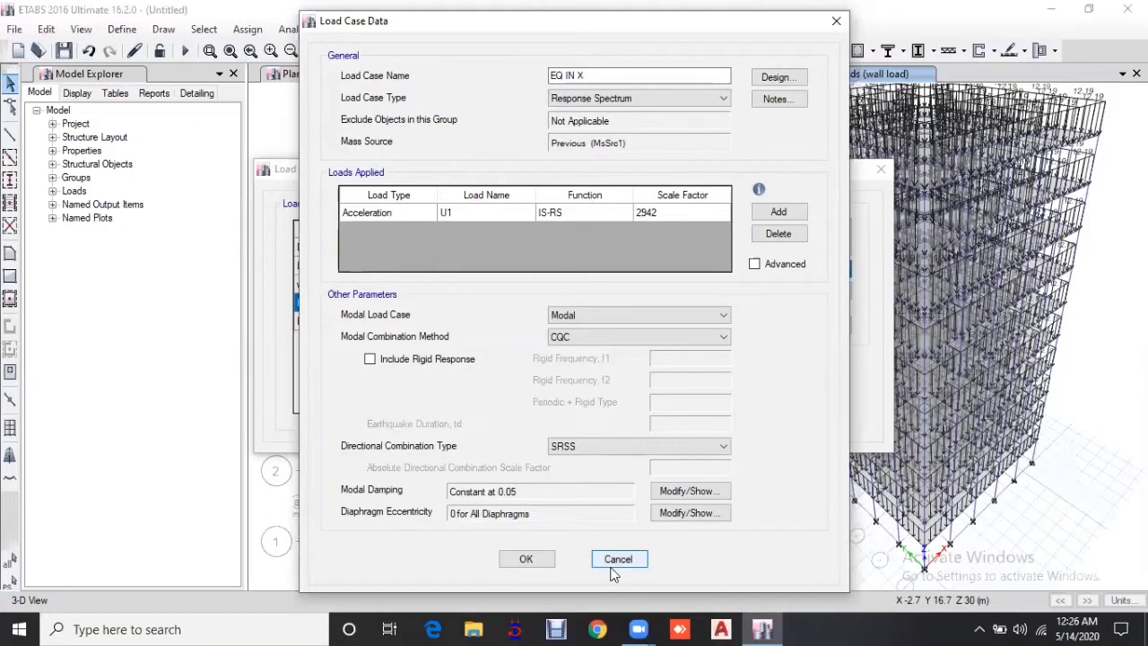
left_click(529, 557)
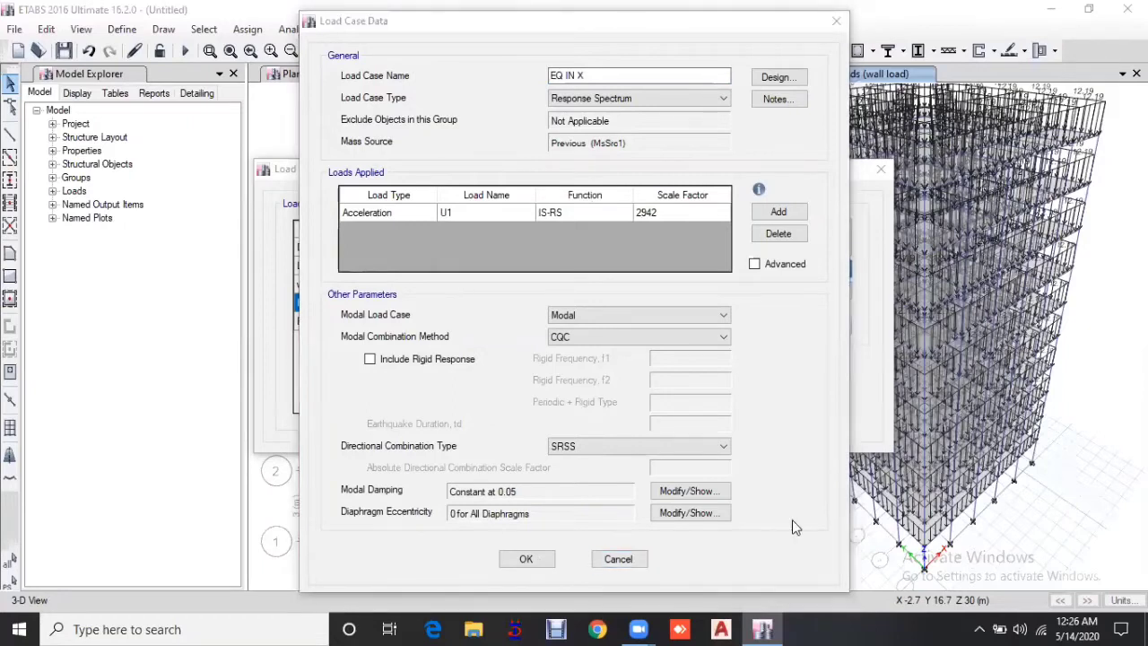
left_click(529, 559)
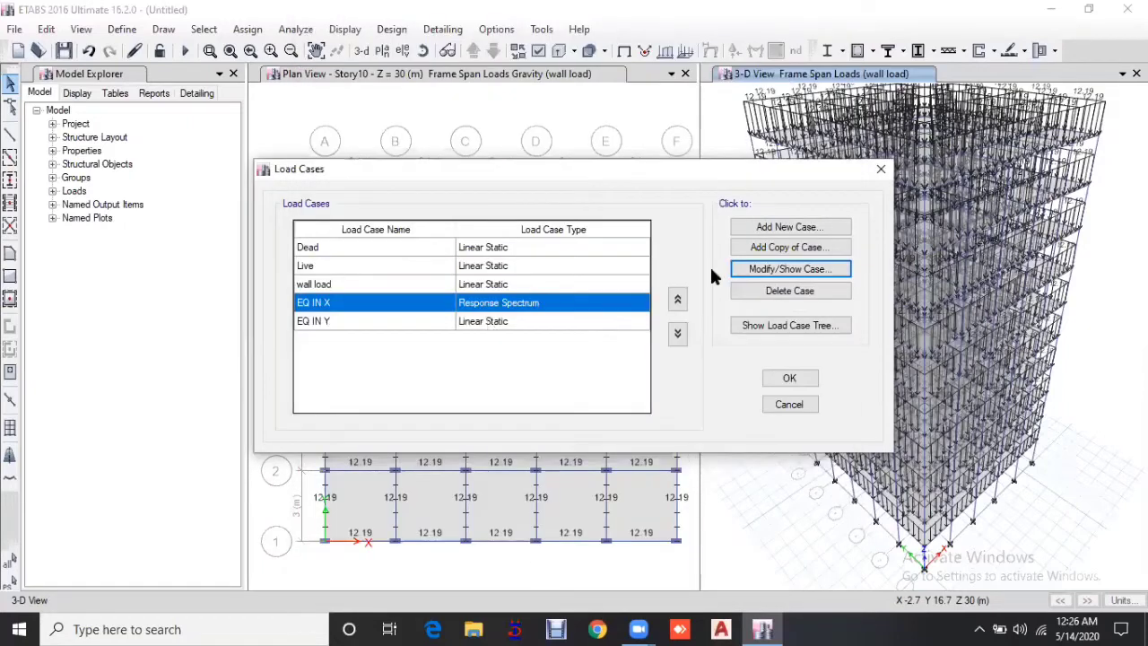
Step: Change the load case type of EQ IN Y to Response Spectrum
left_click(484, 323)
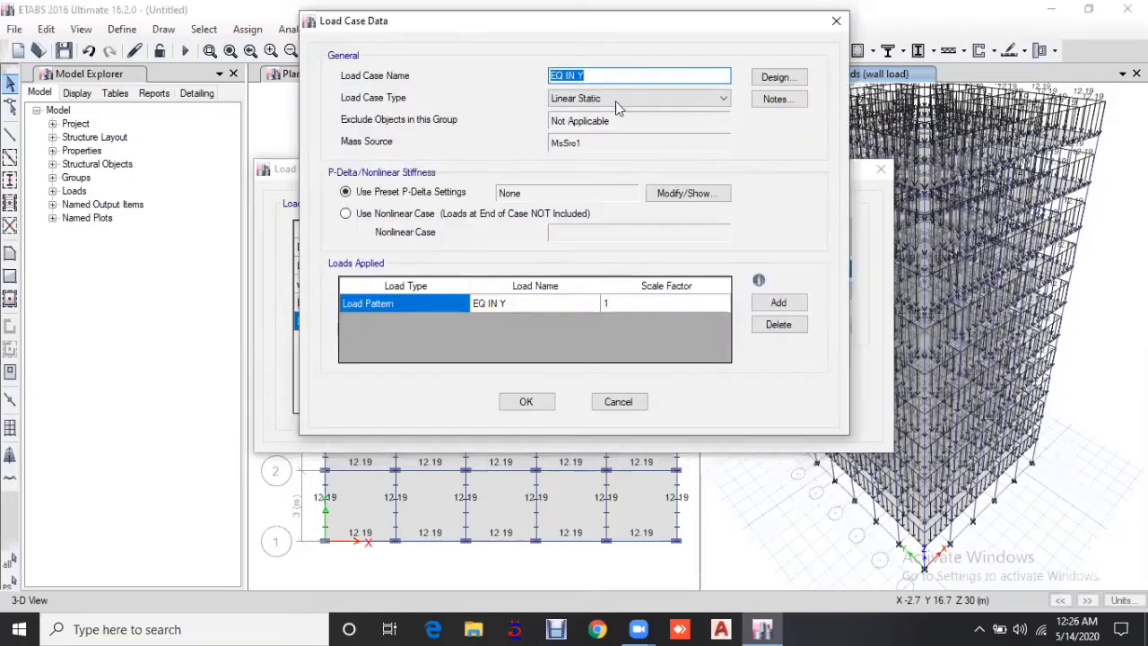
left_click(628, 98)
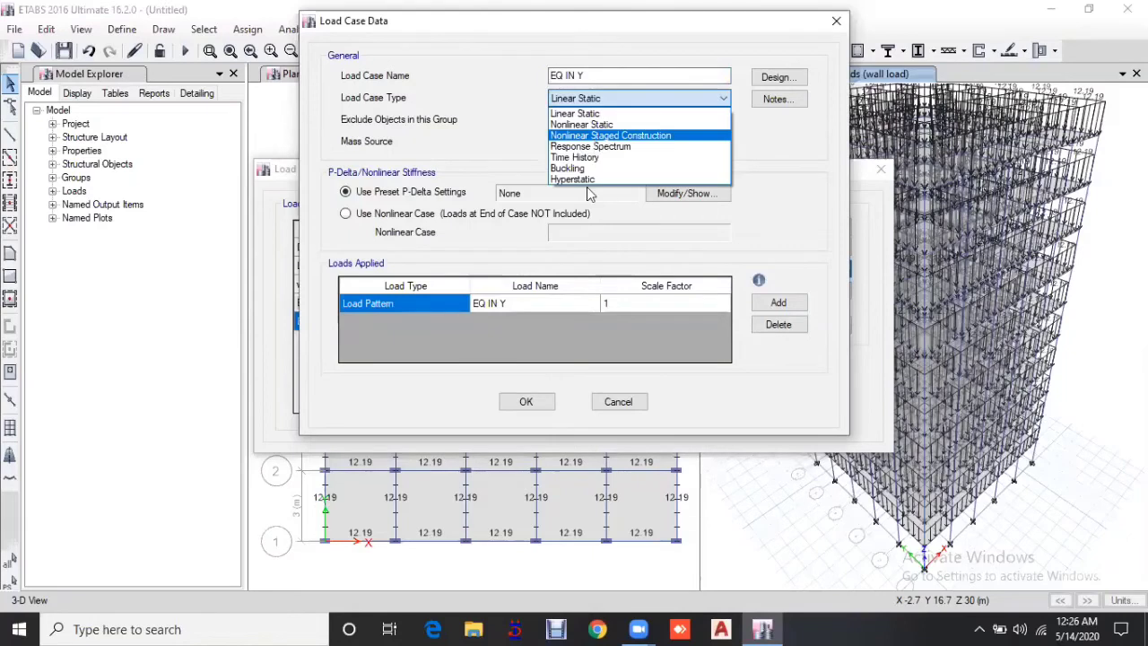
left_click(592, 144)
Step: Add a U2 acceleration load to the EQ IN Y case with function IS-RS and scale factor 2942
left_click(779, 213)
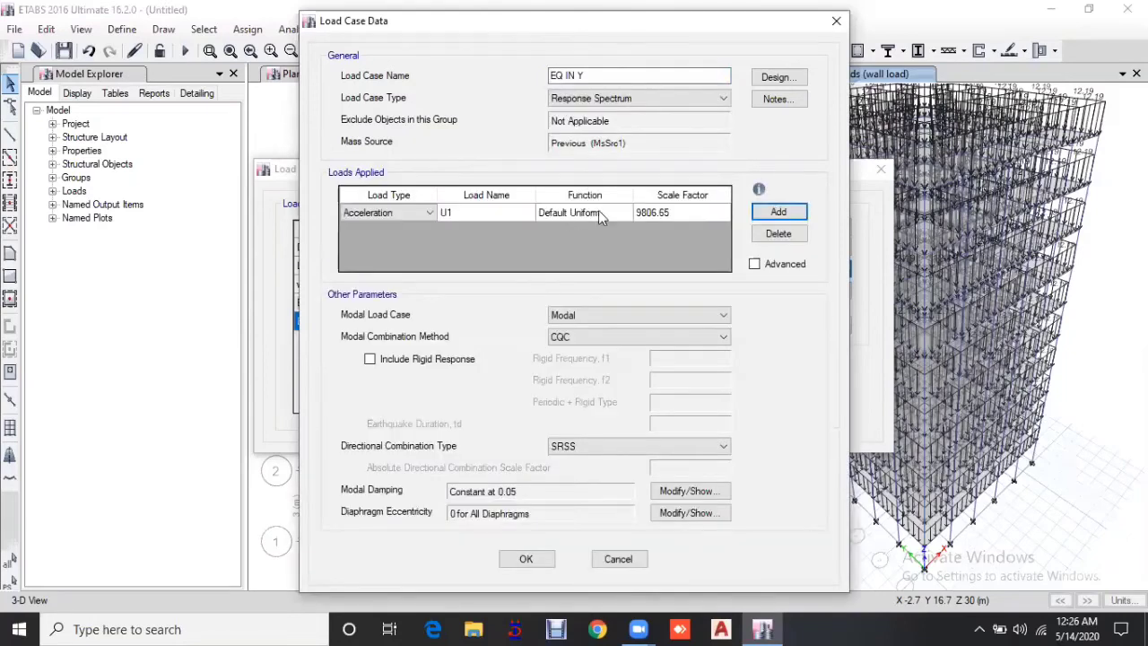
left_click(598, 213)
left_click(557, 233)
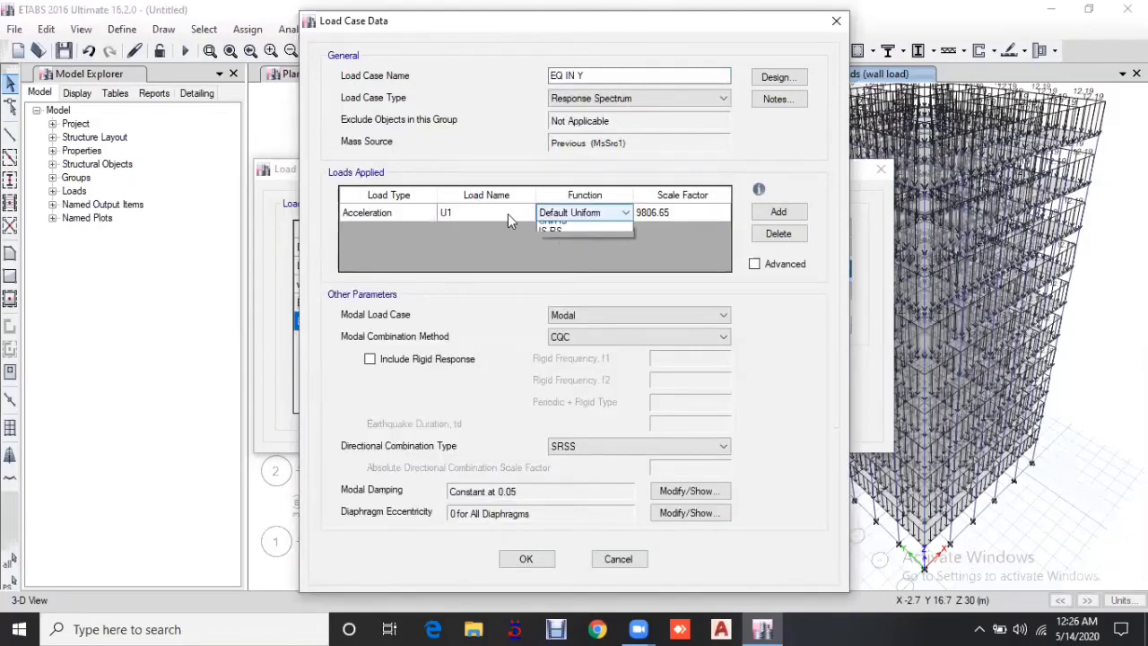
left_click(508, 213)
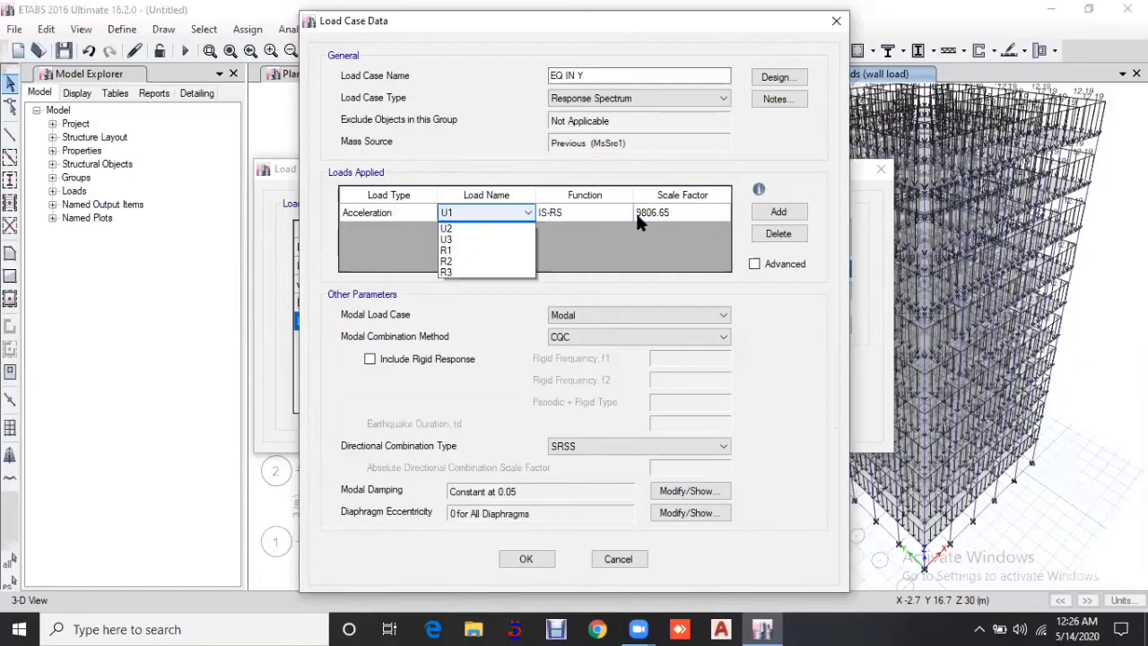
left_click(466, 237)
left_click(671, 213)
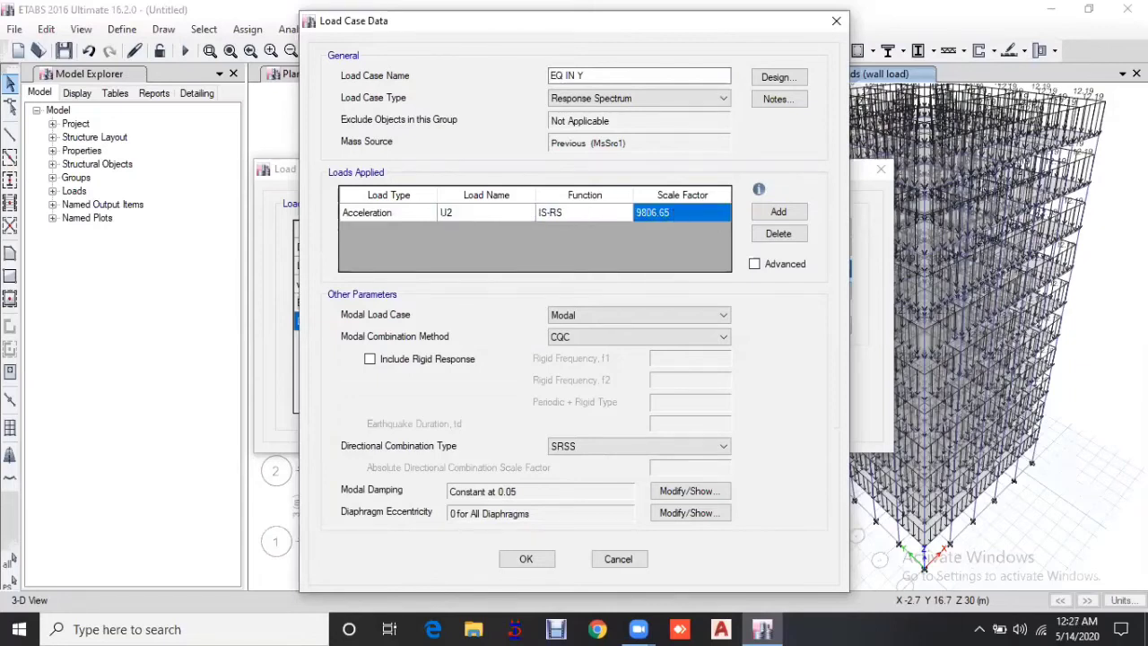
type("2942")
left_click(525, 559)
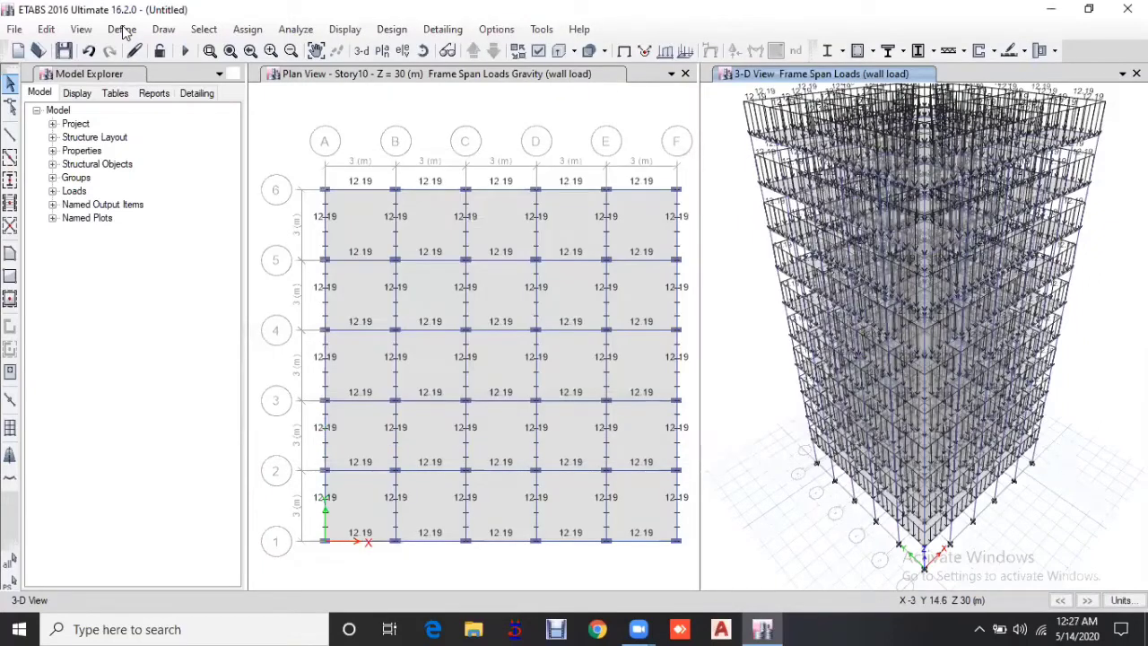
Step: Add the default load combinations for concrete frame design
left_click(123, 32)
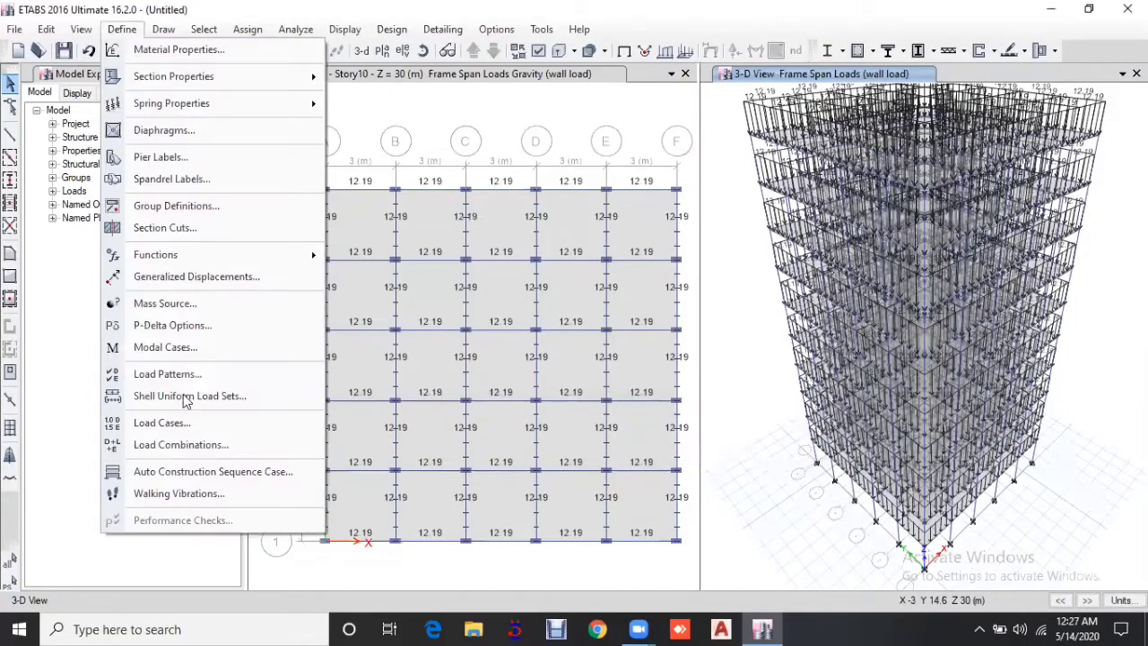
left_click(181, 445)
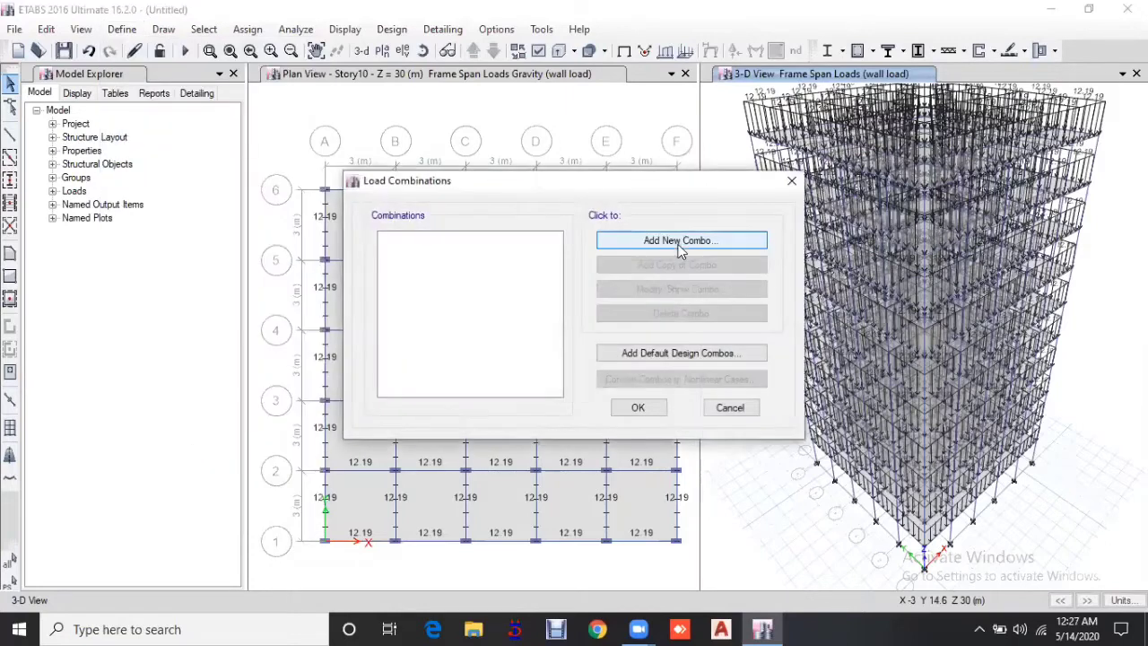
left_click(682, 353)
left_click(537, 288)
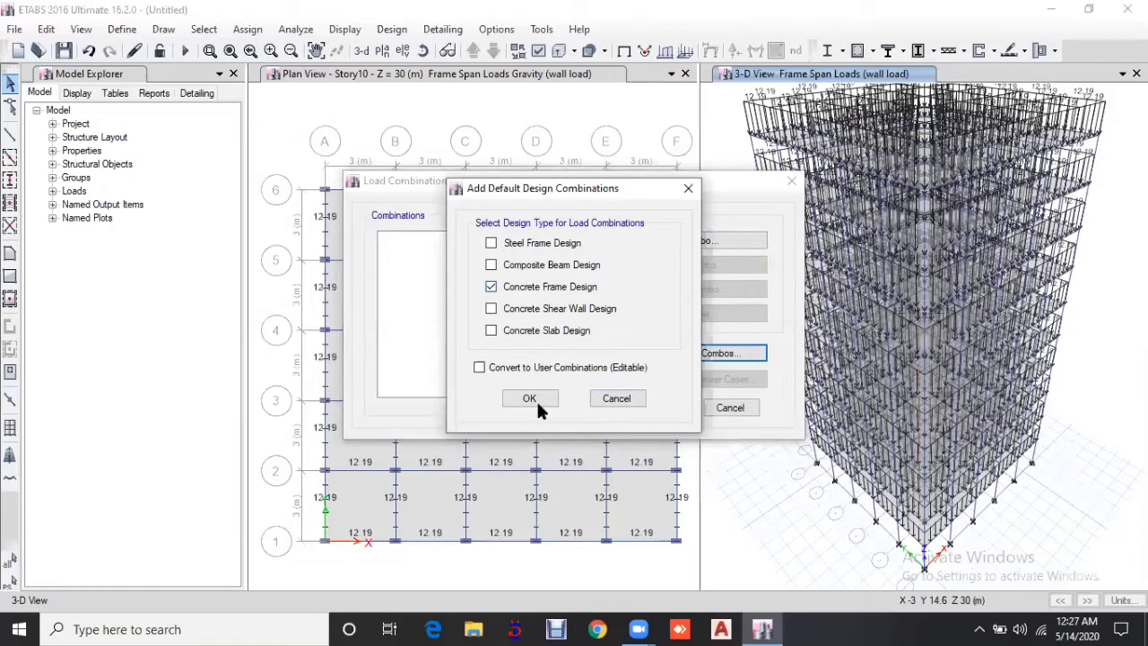
left_click(529, 399)
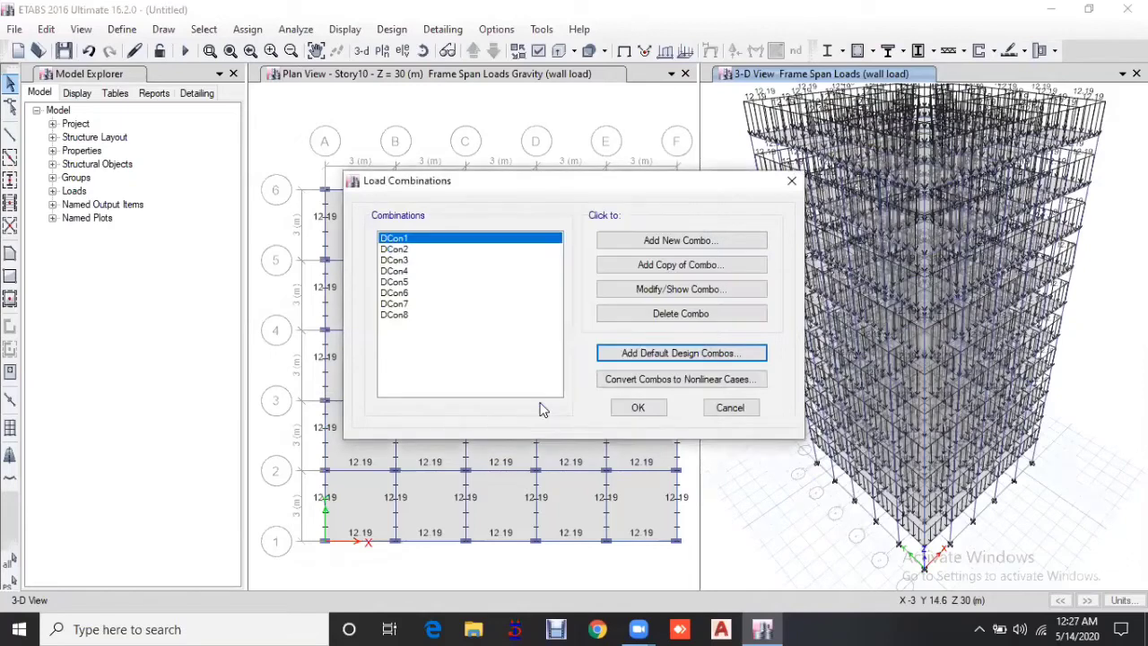
left_click(639, 408)
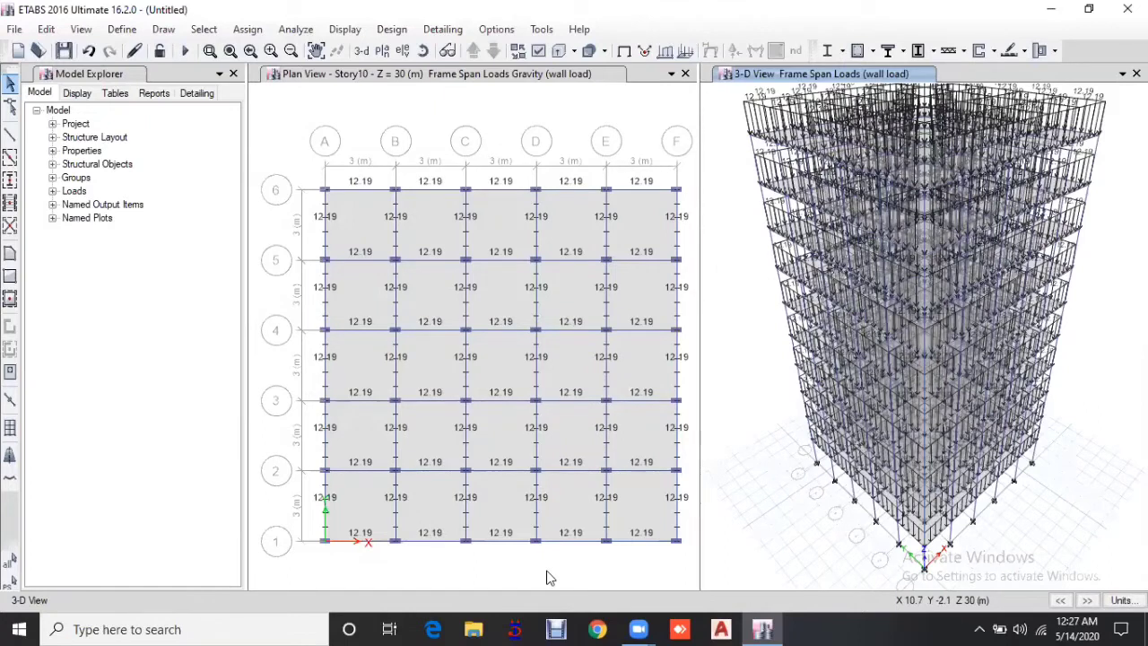
Step: Check the model with all check options selected and a length tolerance of 1 mm
left_click(295, 29)
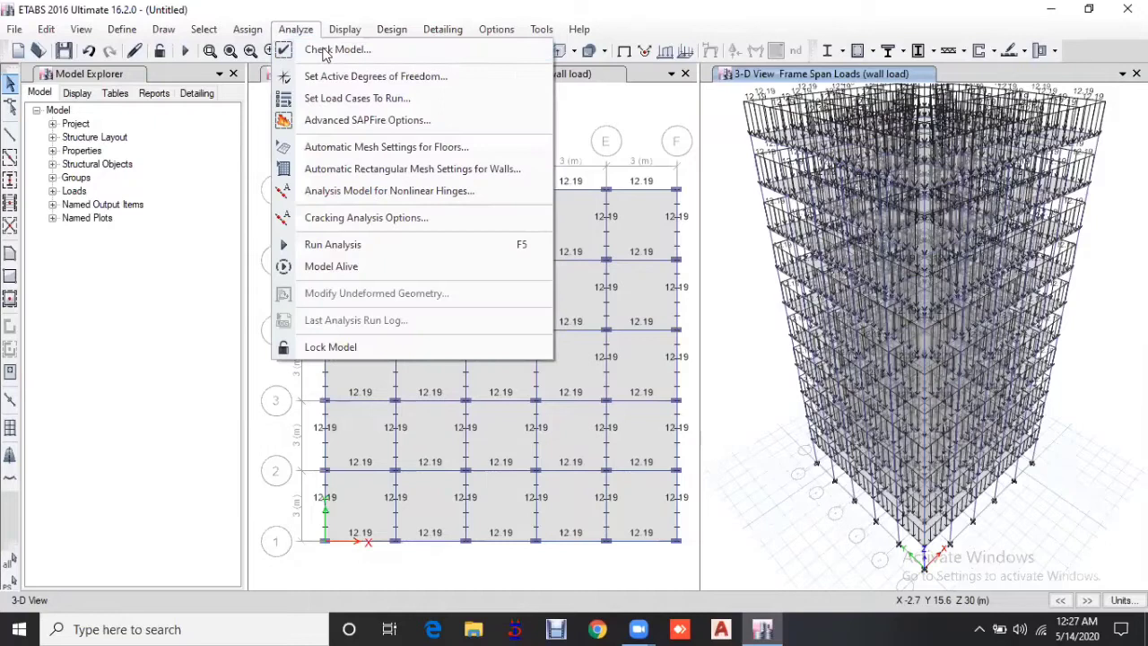
left_click(332, 46)
left_click(569, 524)
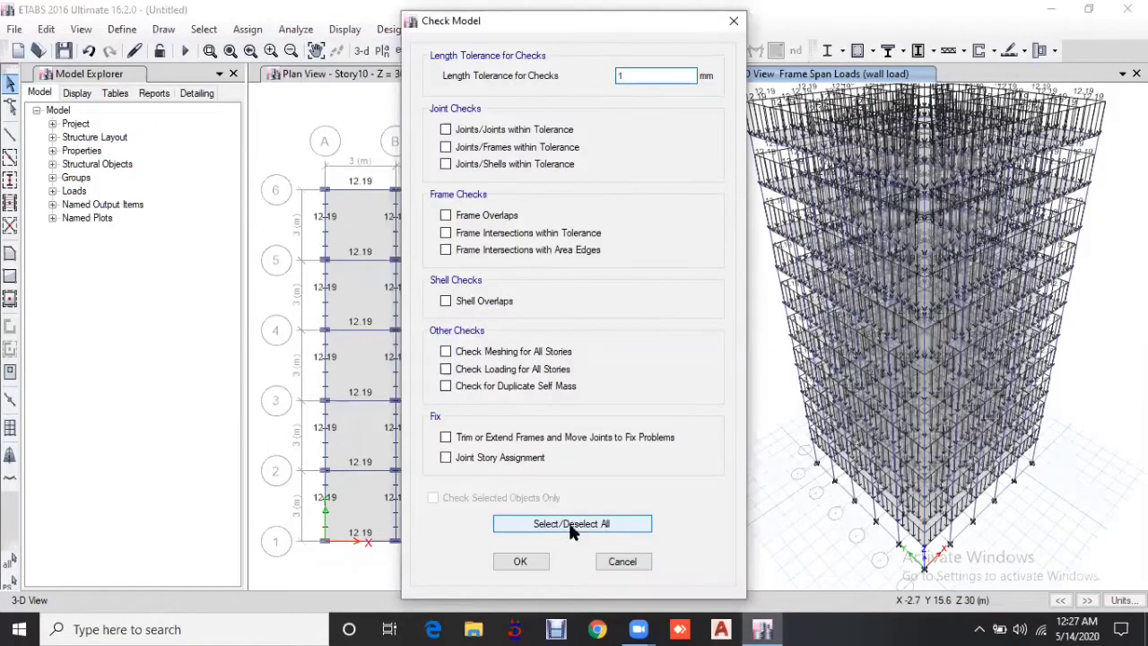
left_click(521, 562)
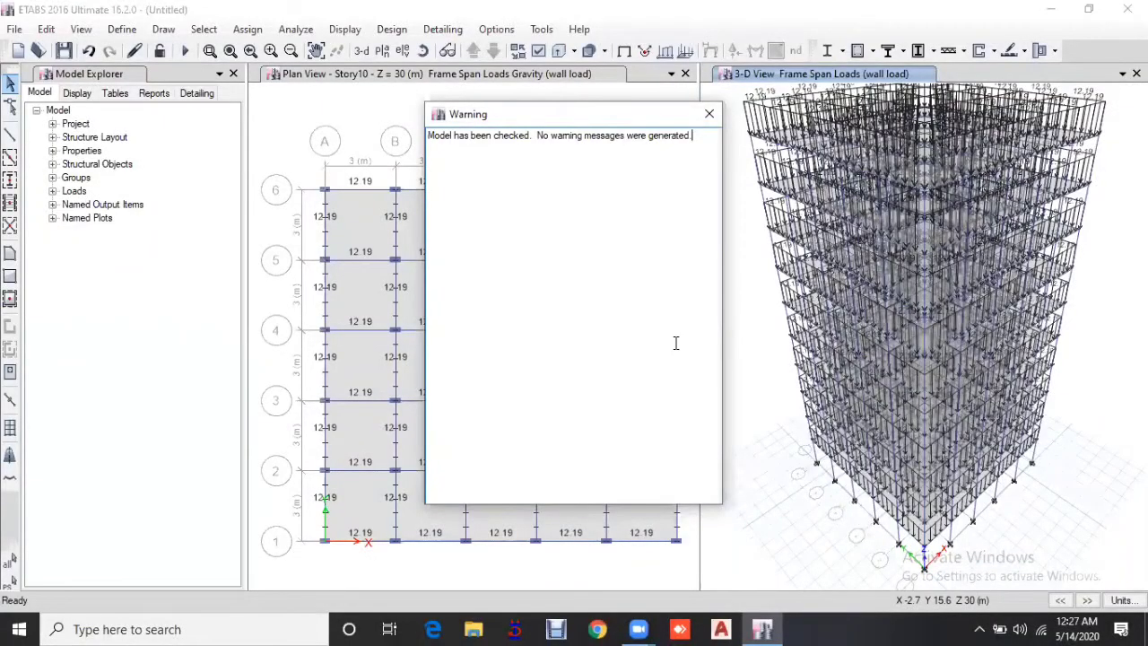
Step: Run the analysis, saving the model in the ETABS file folder as "Sesmic Building"
left_click(303, 29)
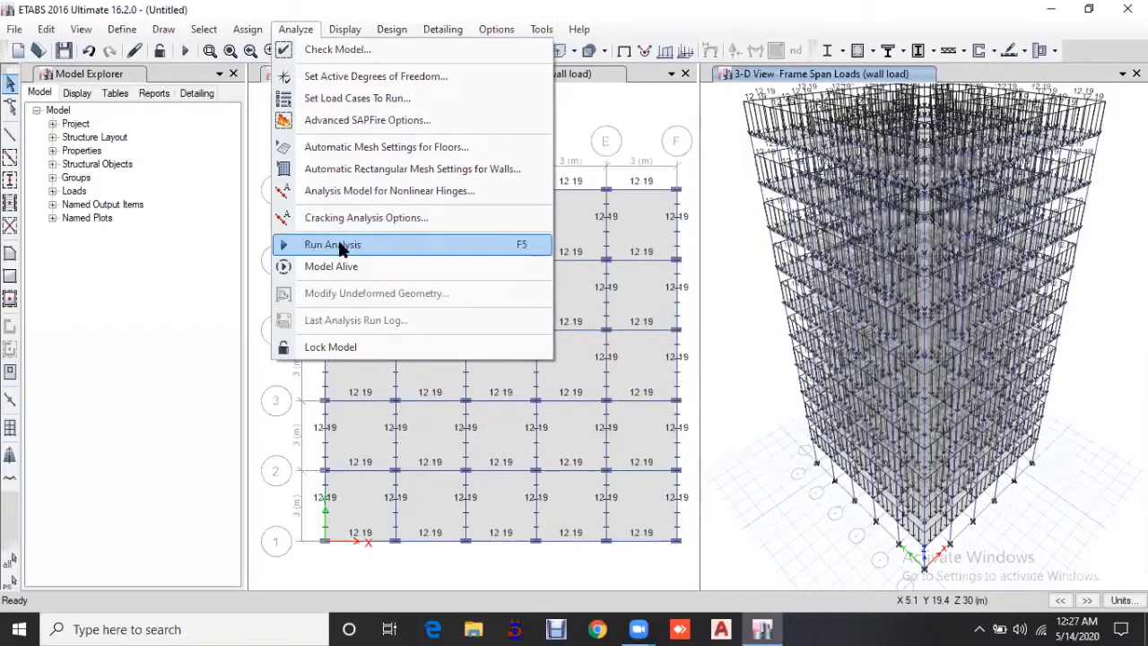
left_click(236, 342)
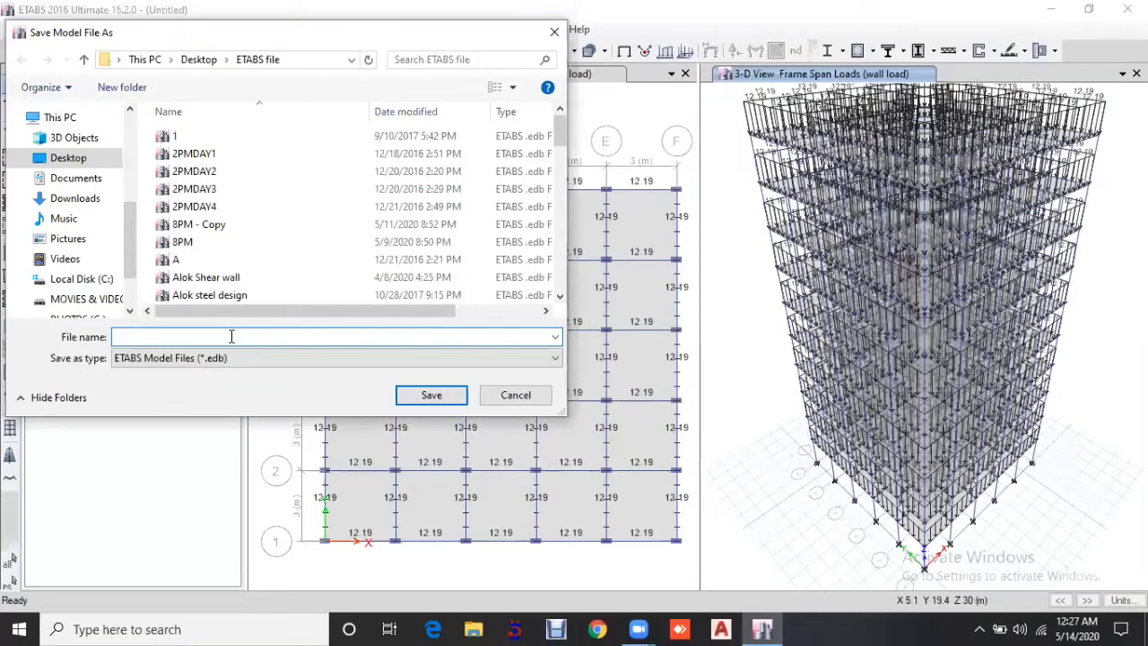
type("Sesmic Building")
left_click(414, 395)
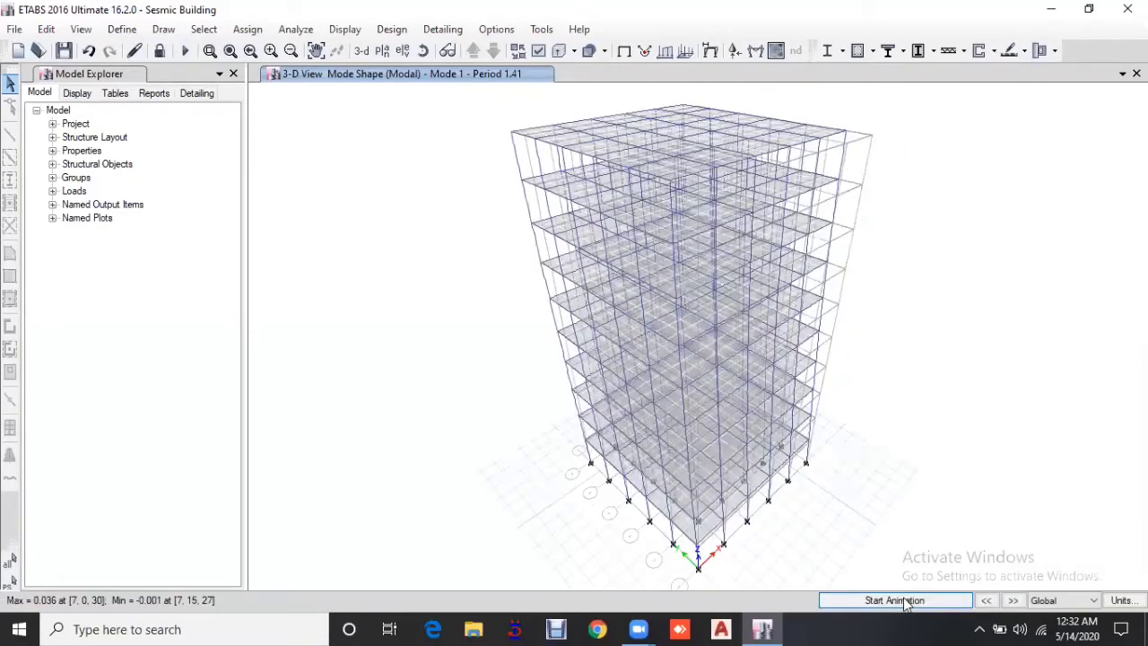
Step: Animate the Modal case mode shape of the building in the 3-D view
left_click(897, 600)
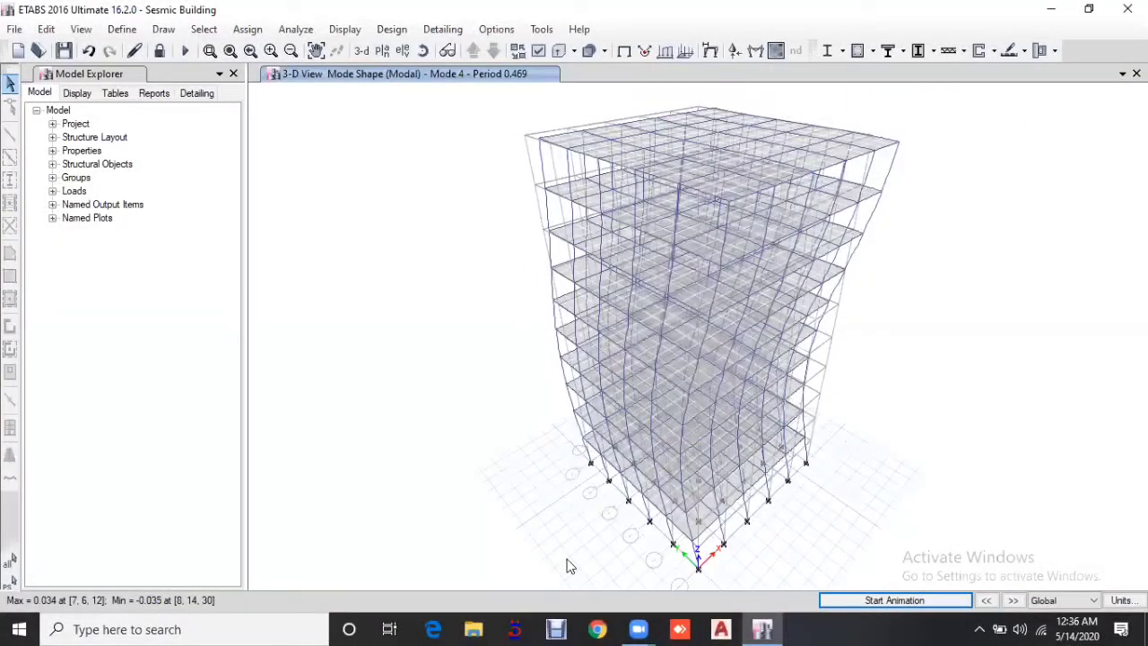
Step: Display the frames' axial force diagram for the wall load case with values shown at controlling stations
left_click(391, 29)
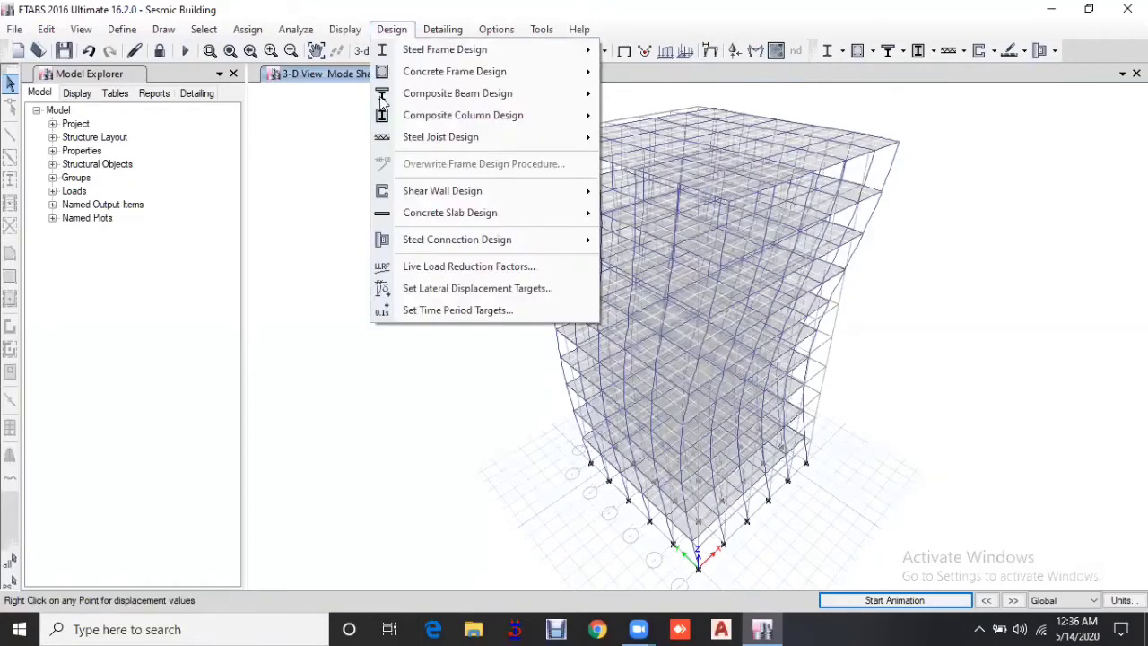
key("Left")
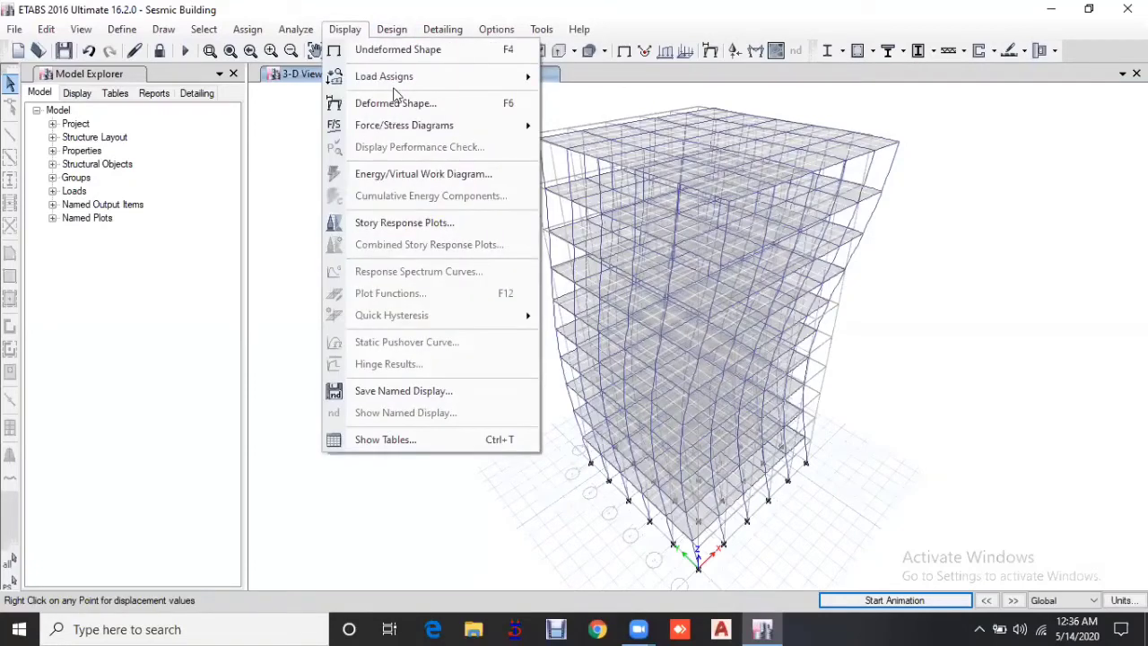
mouse_move(398, 81)
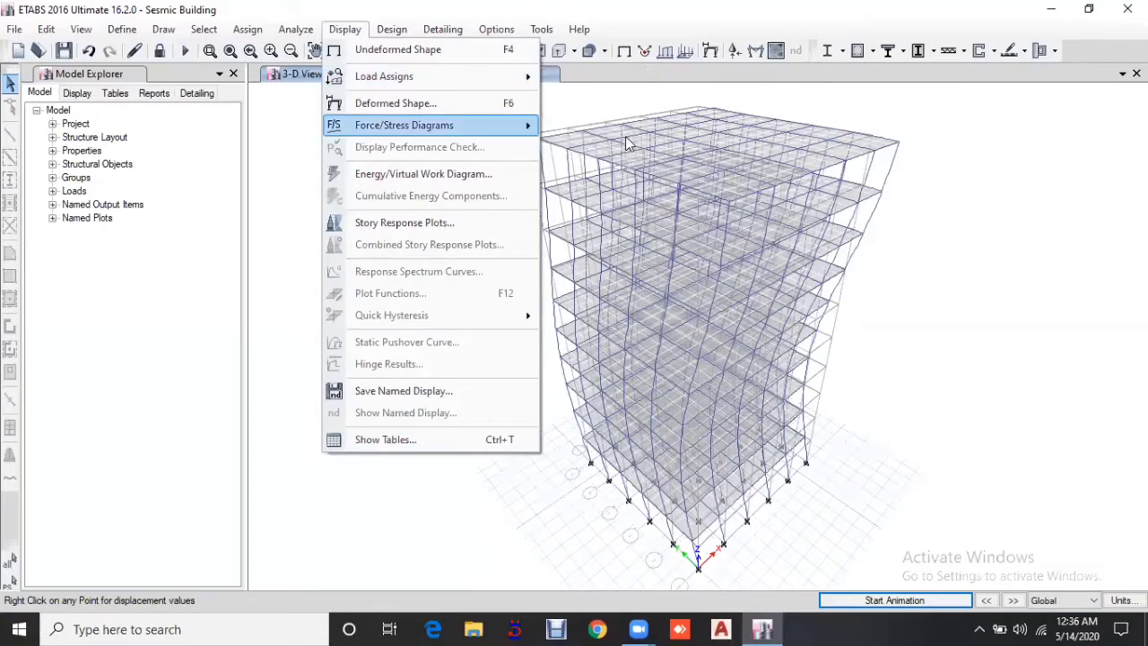
mouse_move(405, 125)
left_click(628, 175)
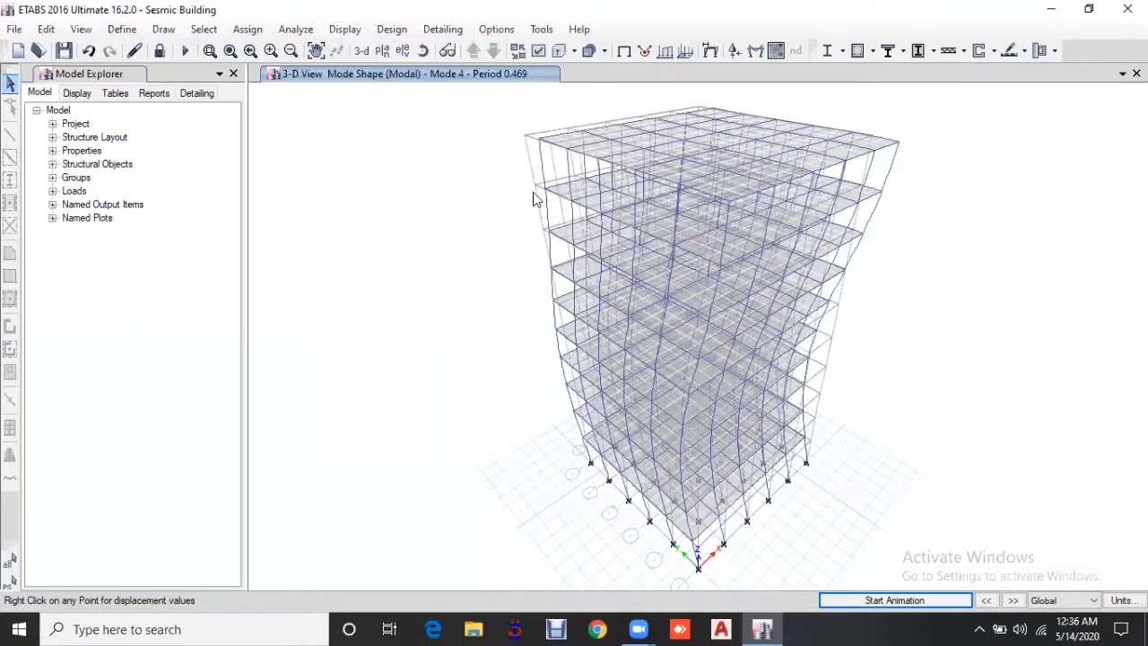
left_click(496, 171)
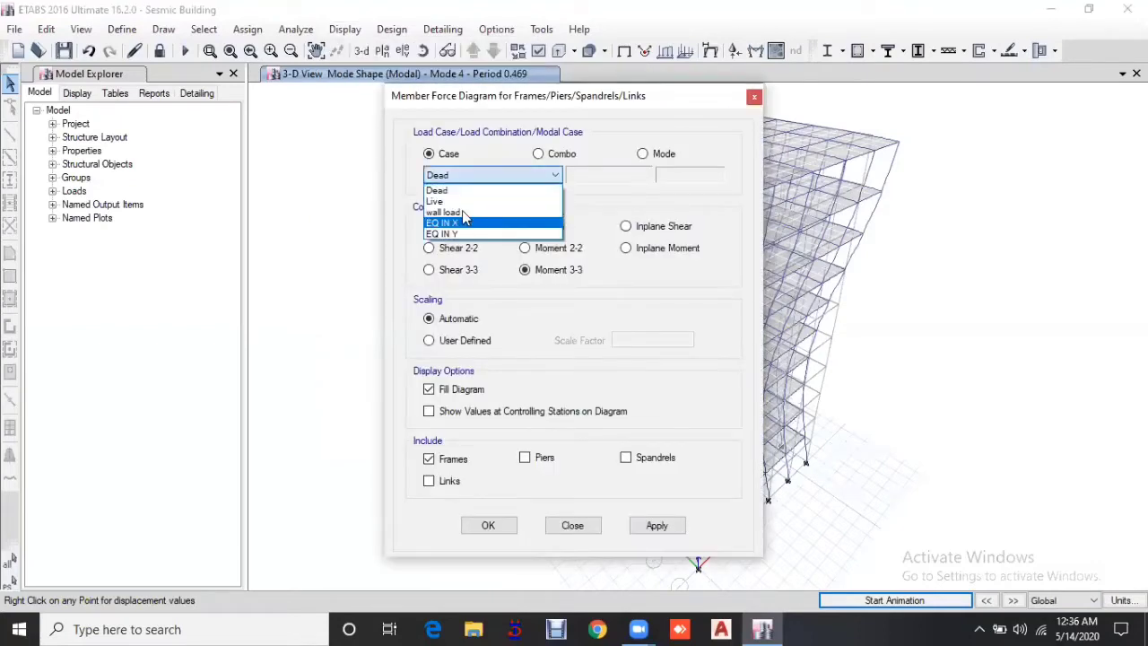
left_click(462, 212)
left_click(454, 227)
left_click(457, 414)
left_click(656, 525)
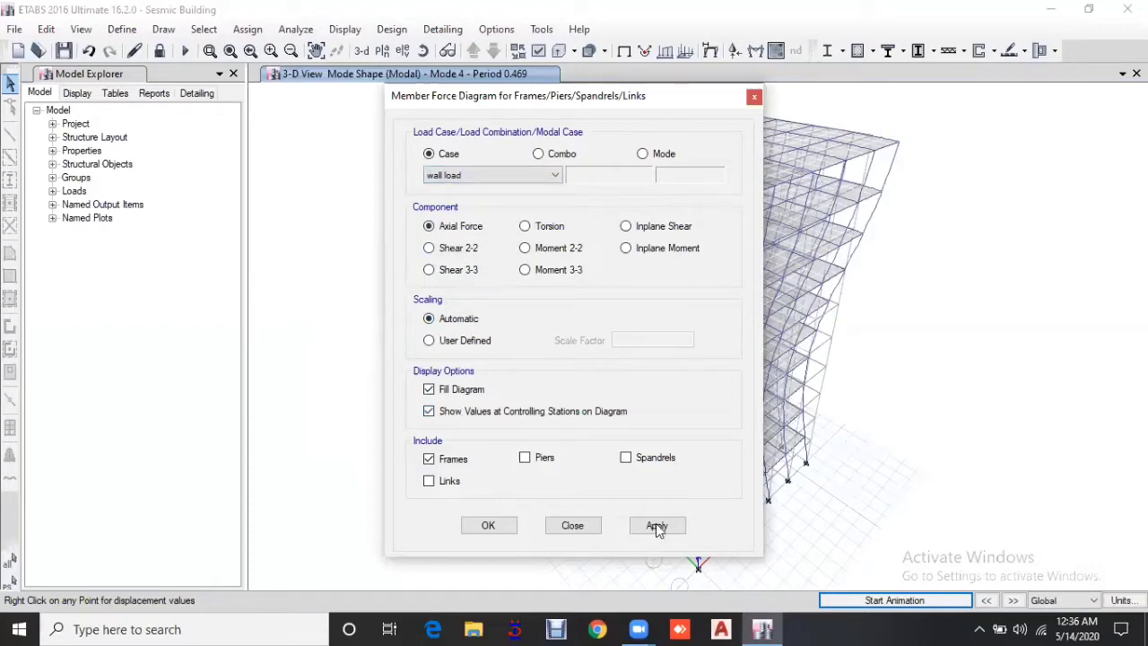
Step: Display the frames' axial force, Shear 2-2, Moment 2-2 and Torsion diagrams in turn for the wall load case, with values shown
left_click(489, 526)
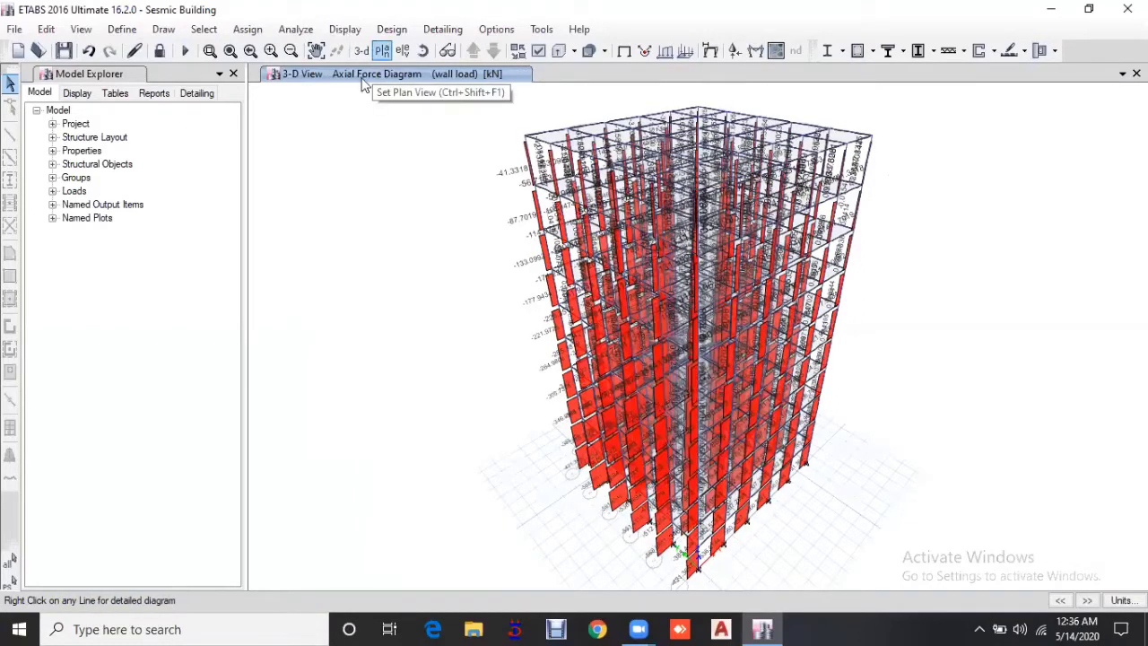
left_click(345, 30)
mouse_move(386, 132)
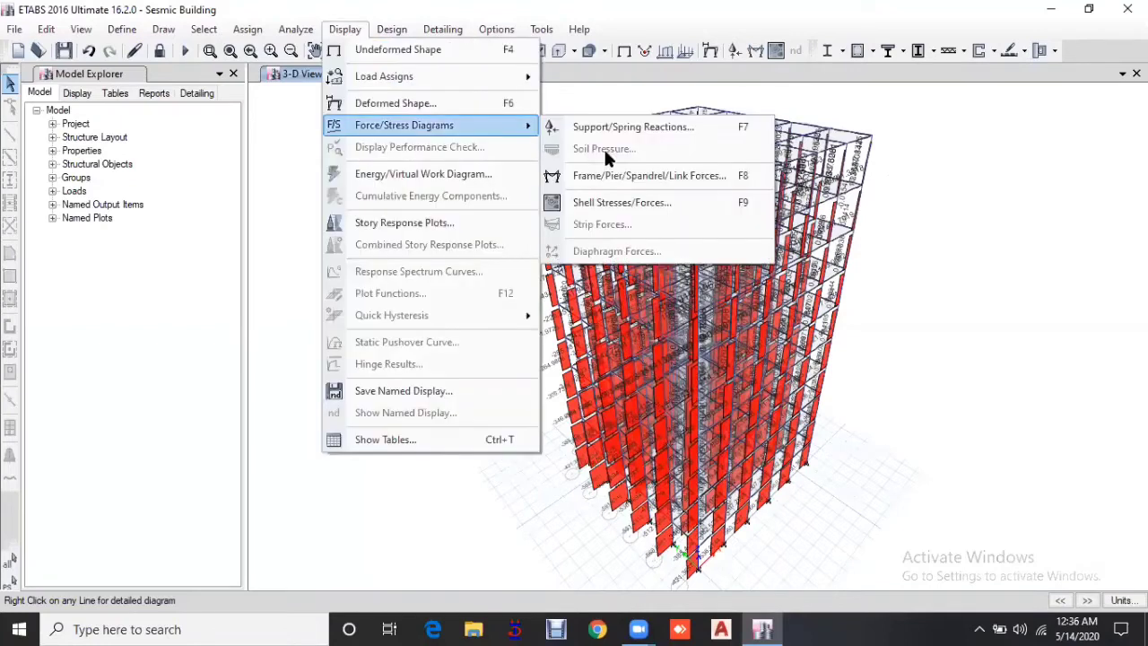
left_click(566, 96)
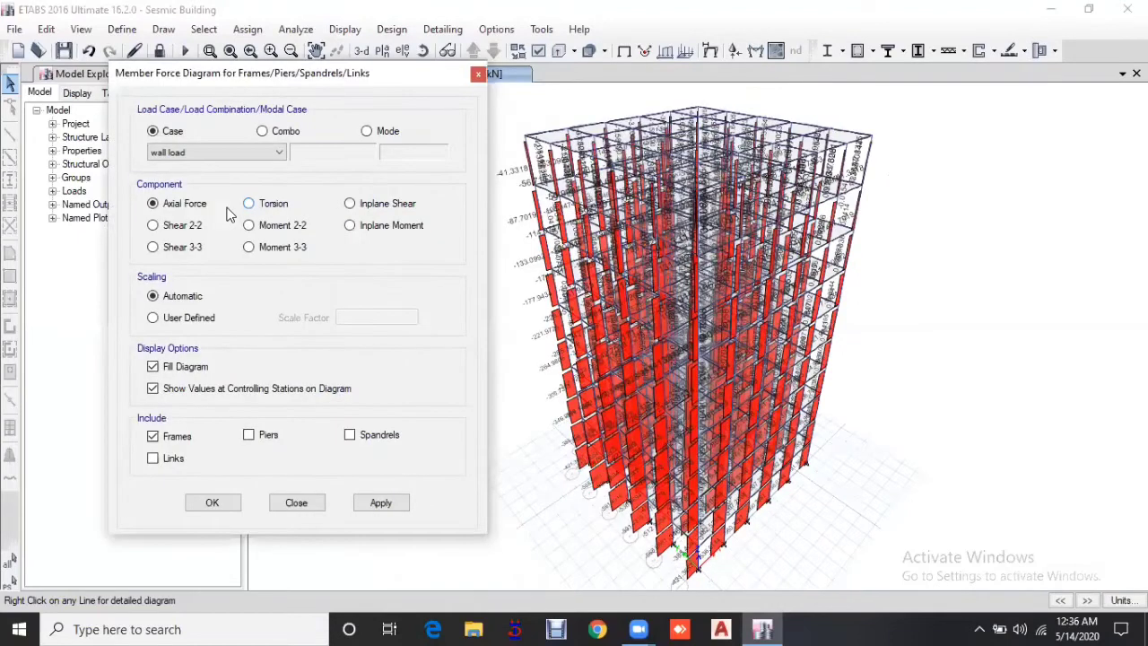
left_click(153, 225)
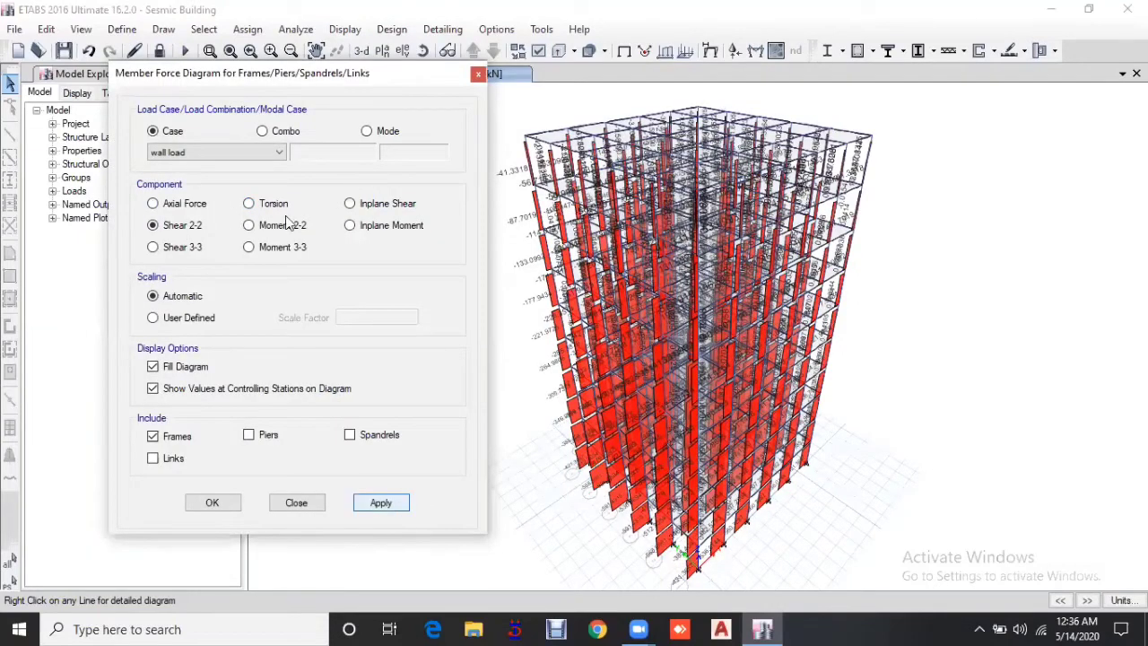
left_click(388, 497)
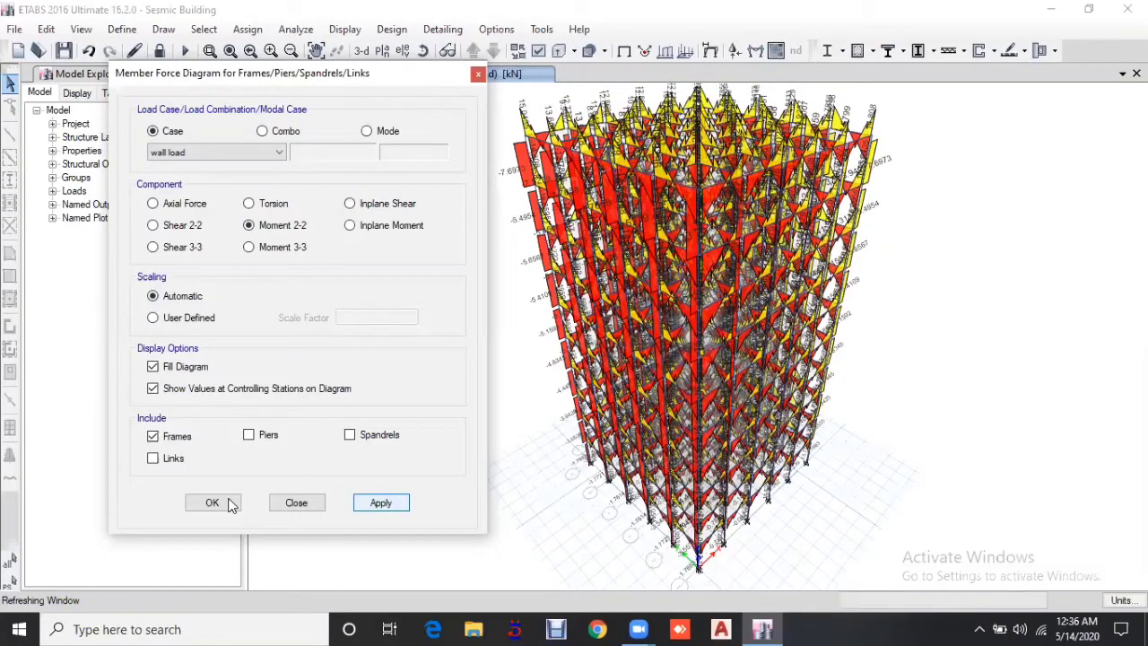
left_click(230, 503)
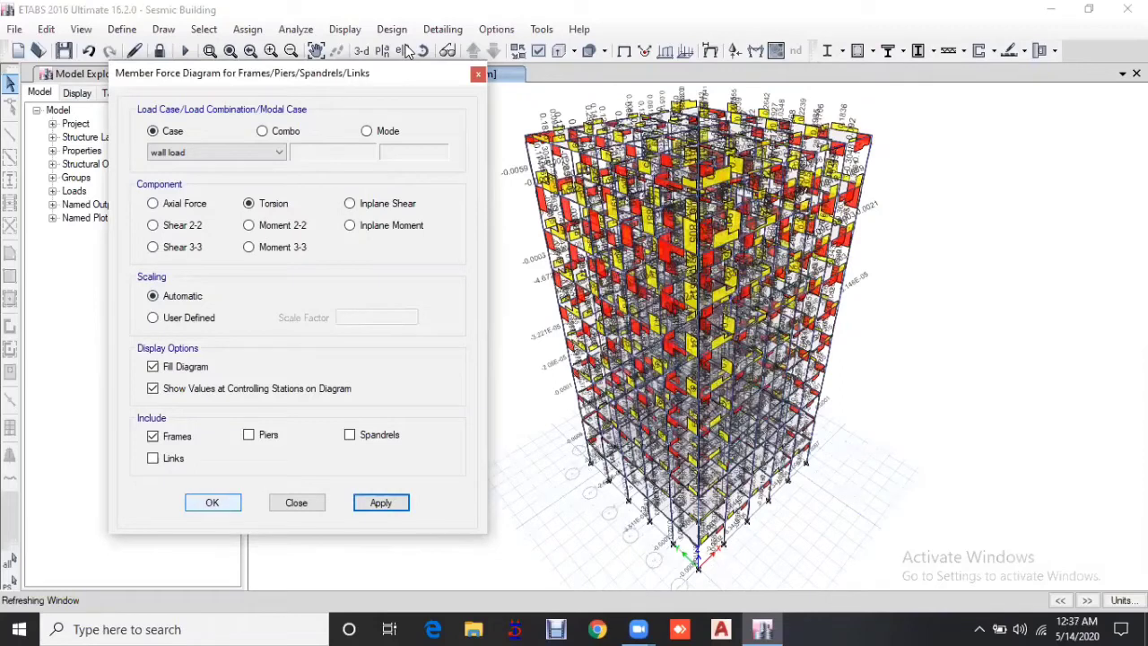
Step: Review the concrete frame design preferences
left_click(392, 29)
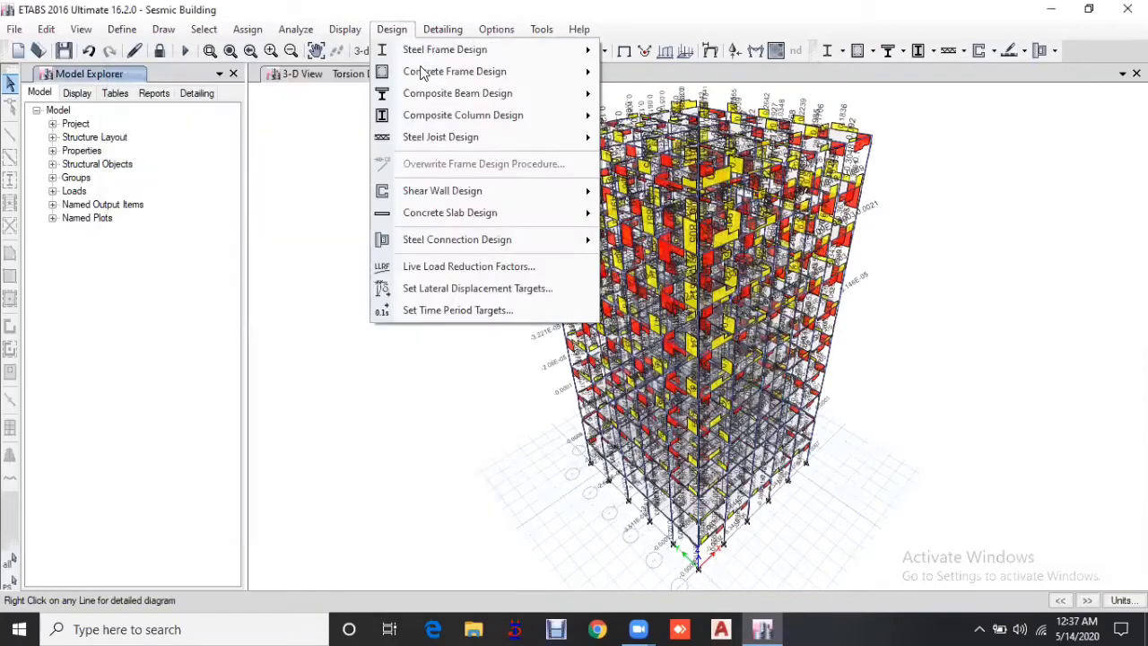
mouse_move(467, 71)
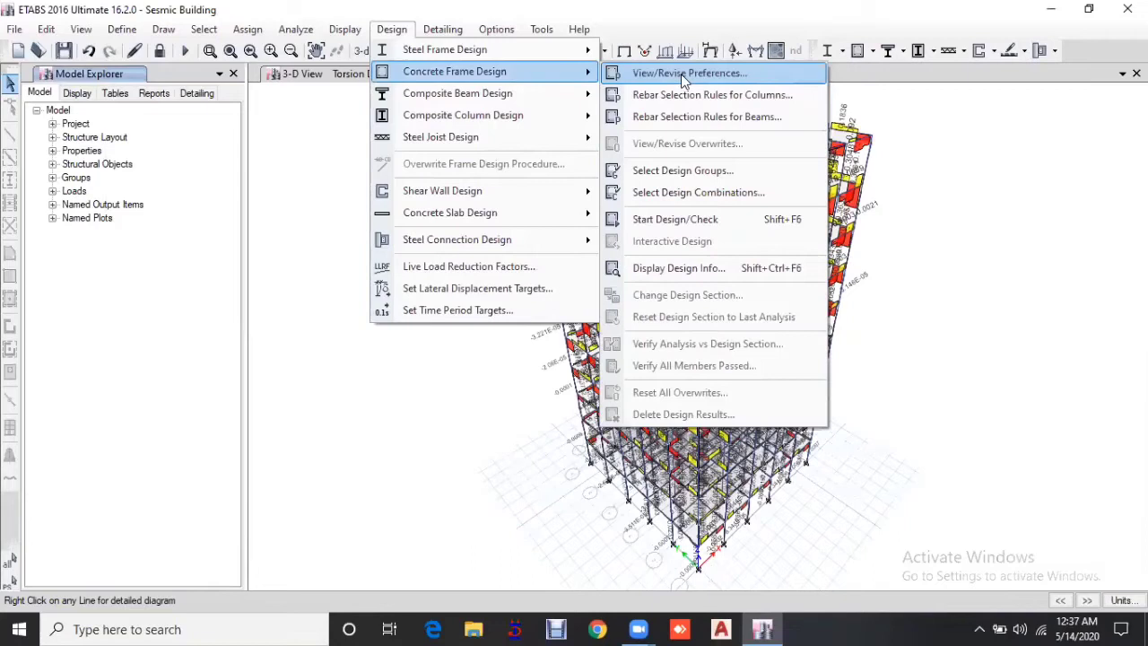
left_click(681, 74)
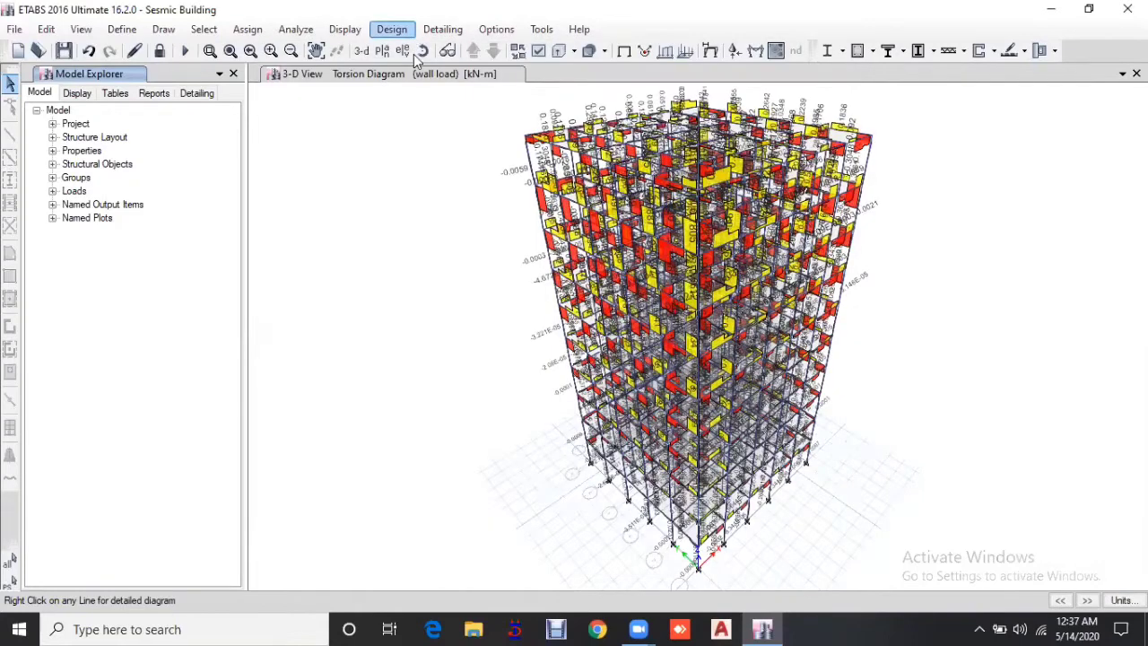
Step: In the column rebar selection rules for seismic requirements, set the largest longitudinal bar size to 22 and maximum tie spacing to 300 mm
left_click(401, 34)
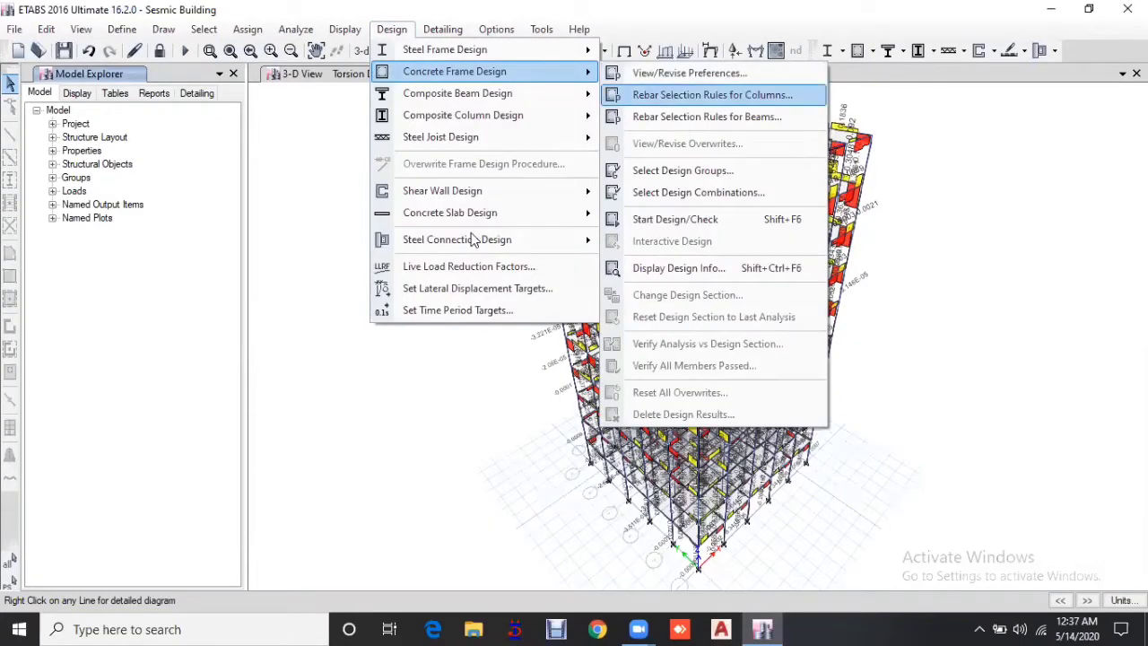
left_click(712, 95)
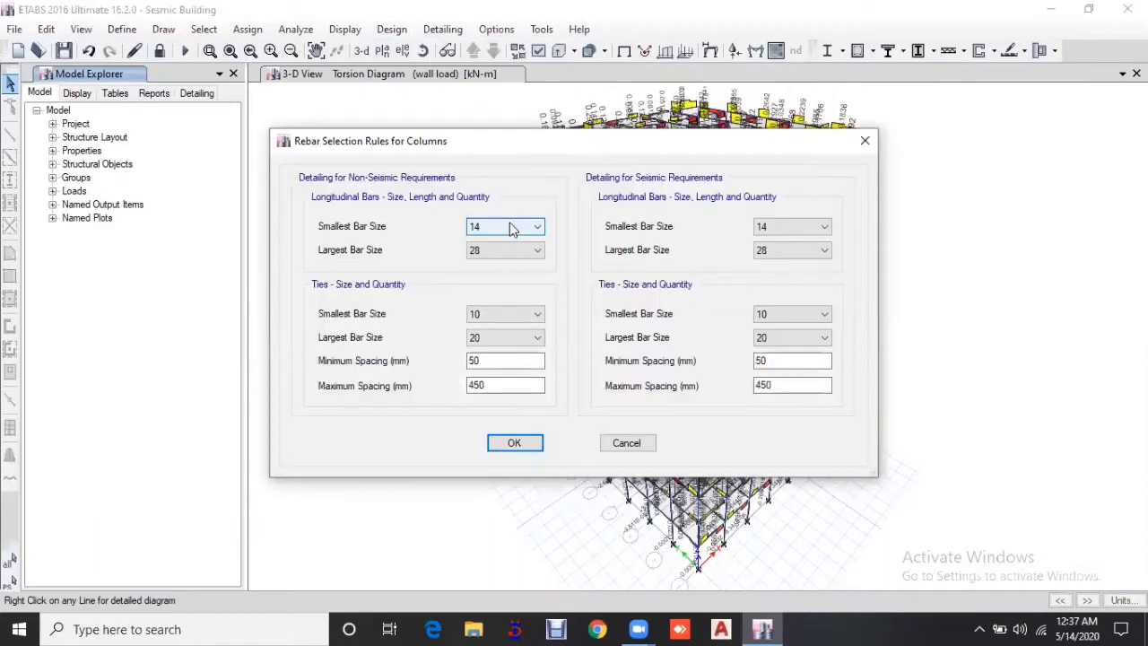
left_click(794, 230)
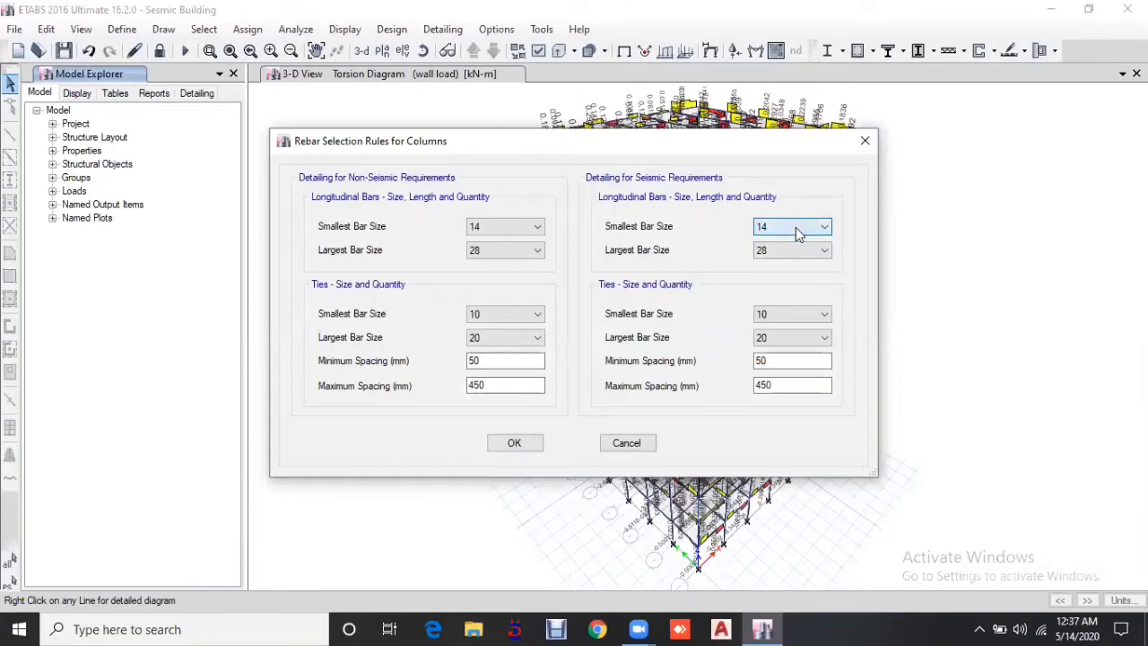
left_click(789, 250)
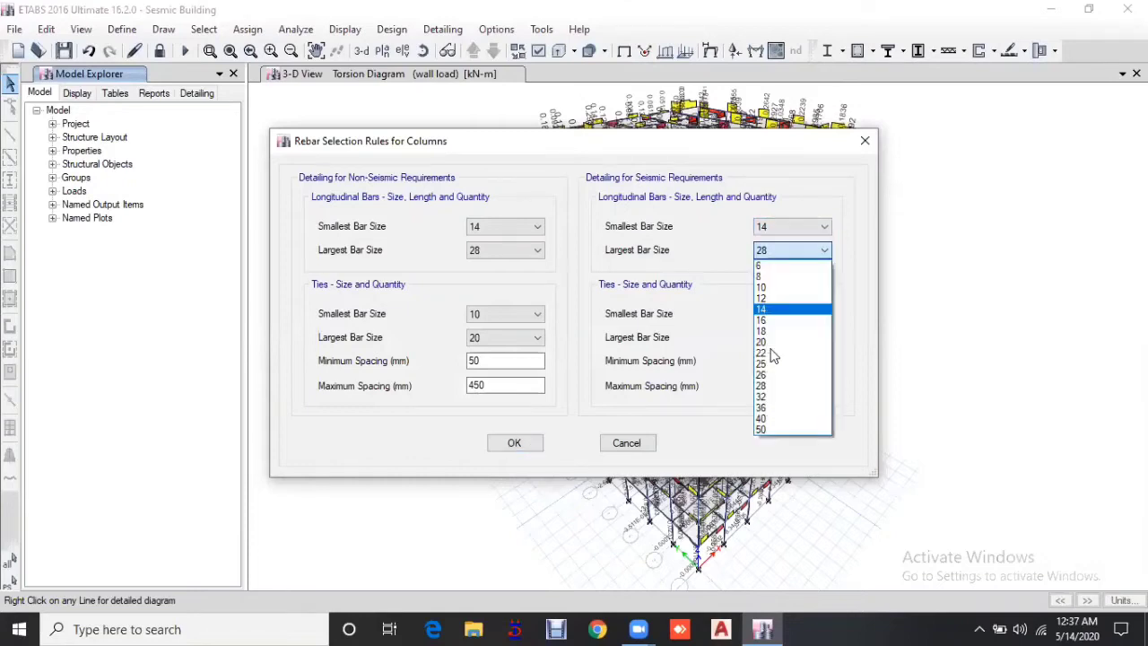
left_click(758, 354)
left_click_drag(775, 386, 695, 416)
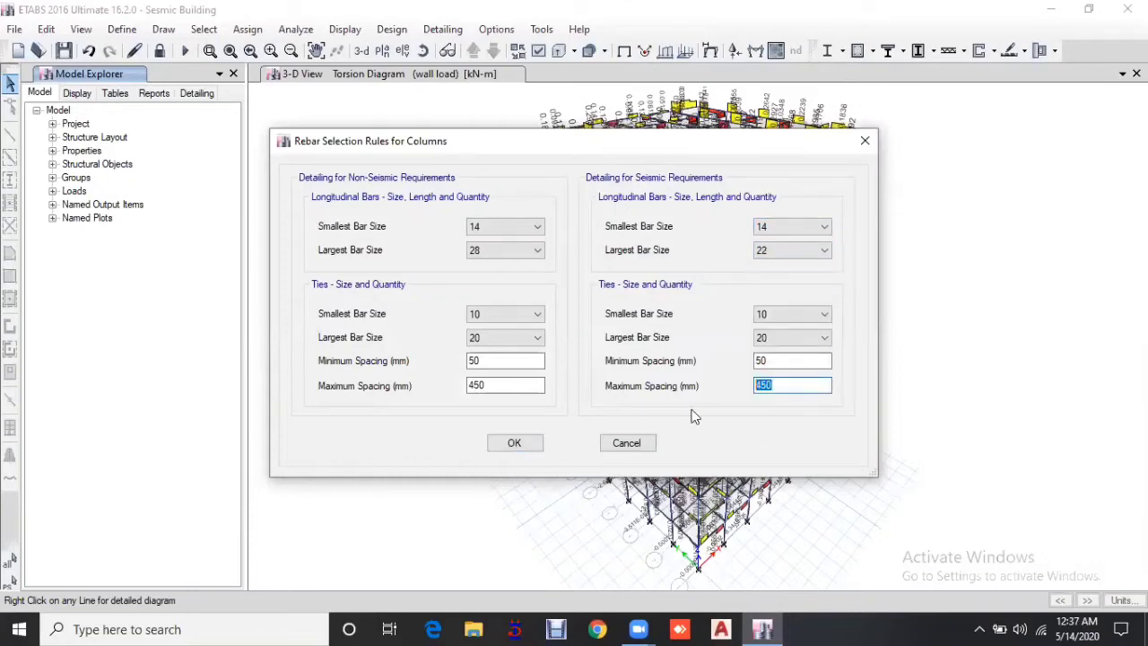
type("300")
Step: Set the columns' smallest seismic tie bar size to 12, choose the largest tie bar size and accept the rules
left_click(788, 314)
left_click(777, 356)
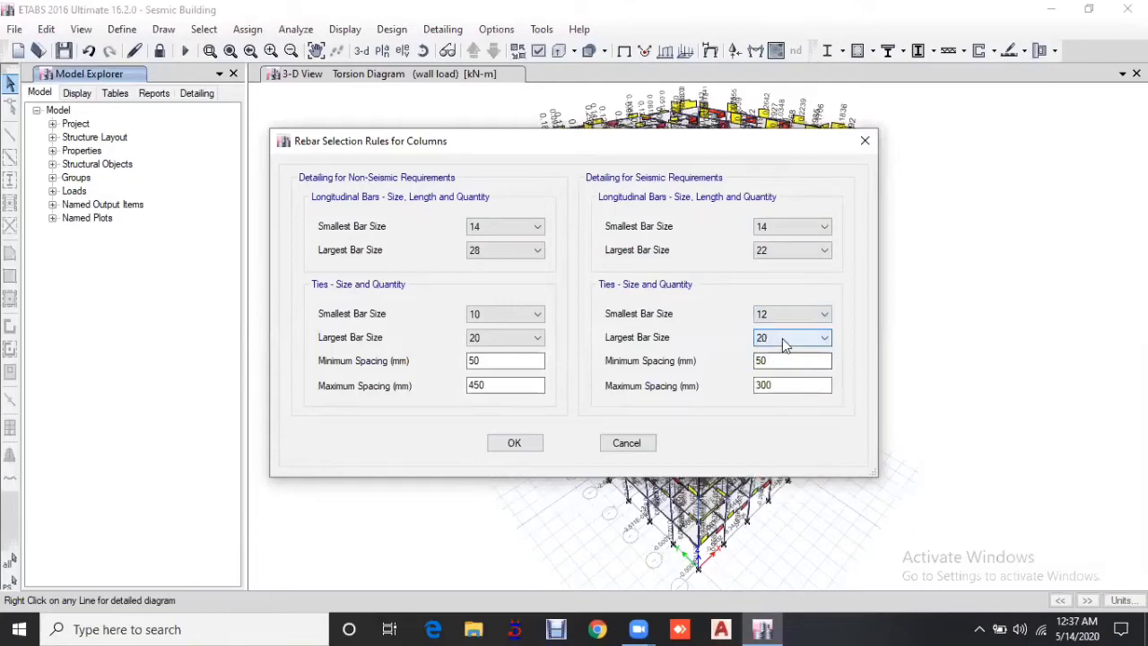
left_click(782, 339)
left_click(770, 441)
left_click(521, 444)
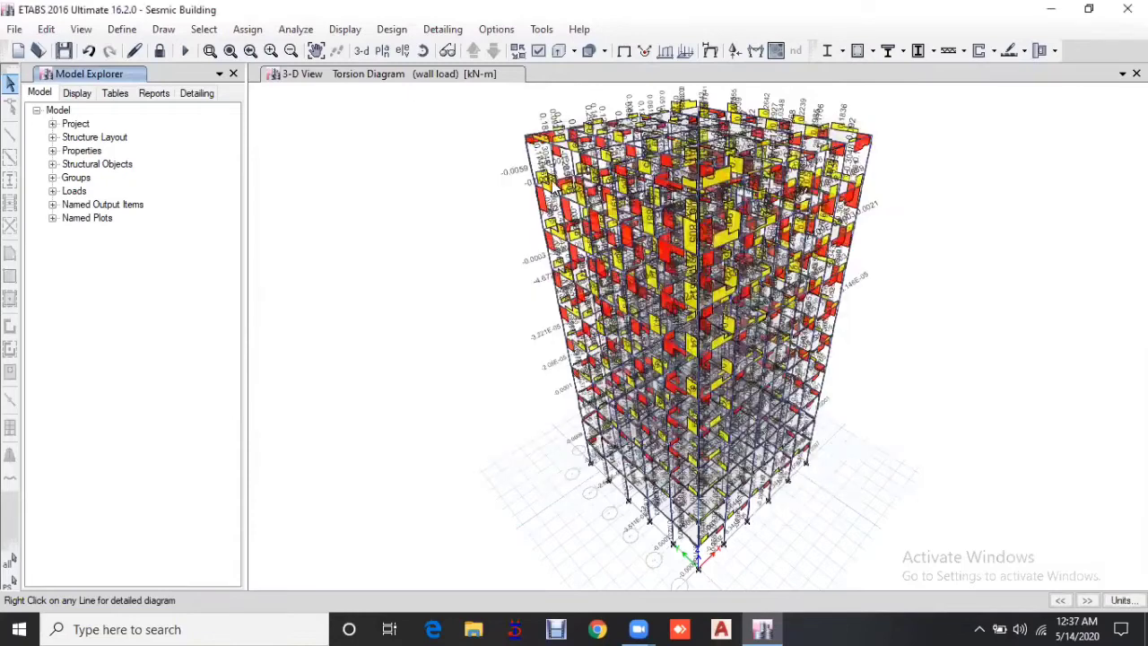
Step: In the beam rebar selection rules for seismic requirements, set the largest longitudinal bar size to 22 for both top and bottom rebar
left_click(403, 31)
mouse_move(420, 73)
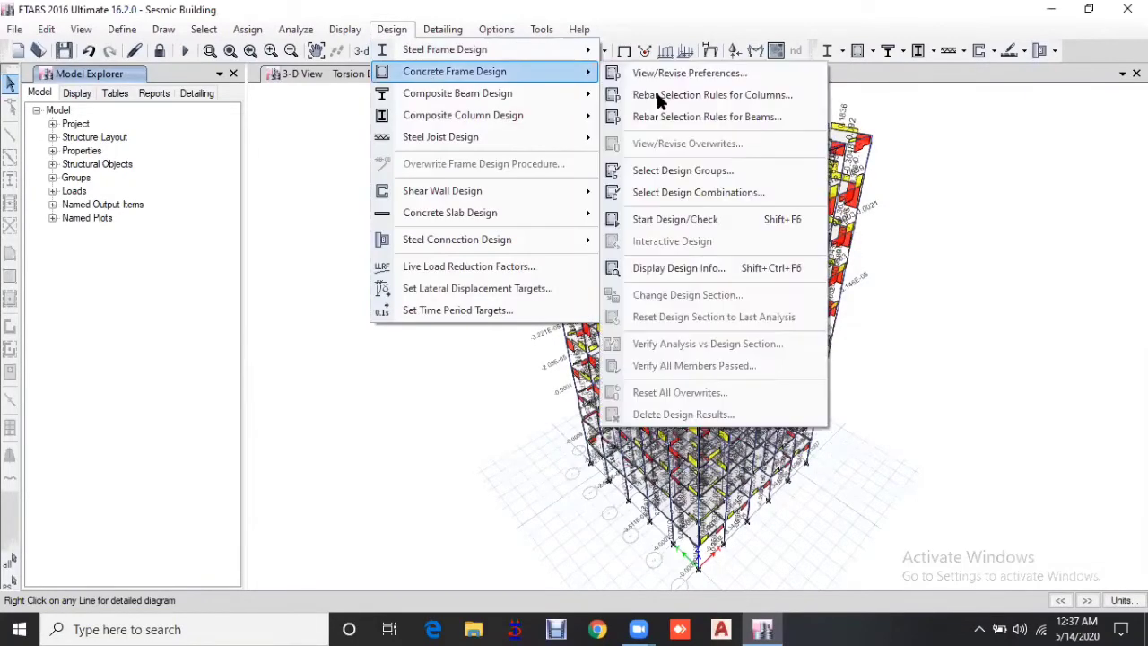
left_click(684, 118)
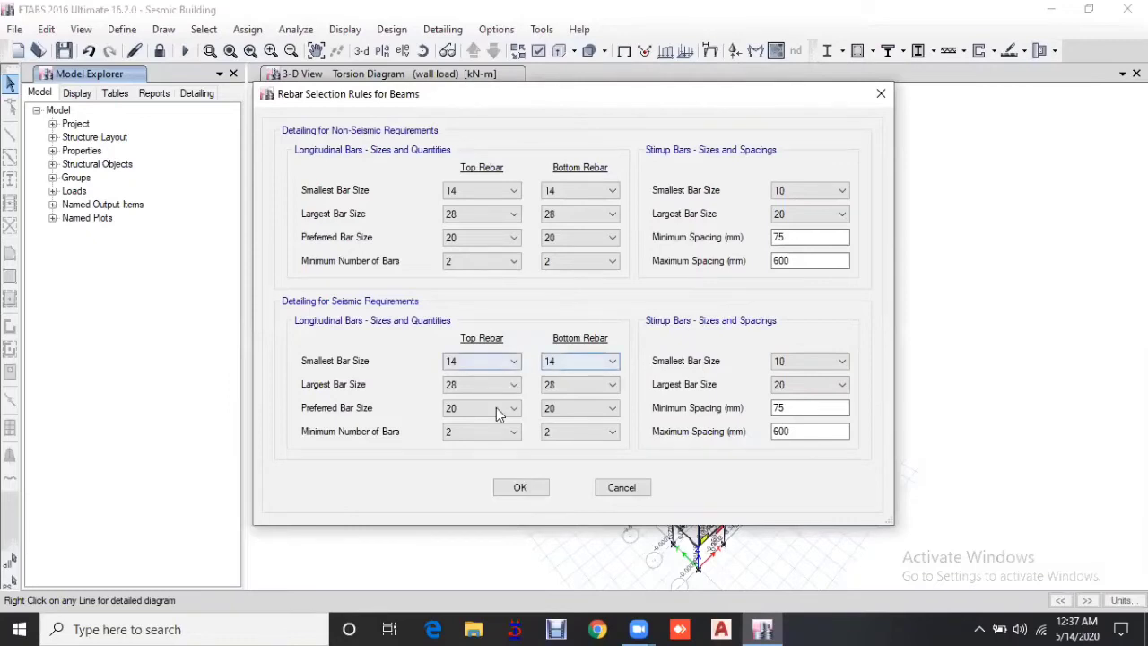
left_click(482, 384)
left_click(466, 487)
left_click(575, 385)
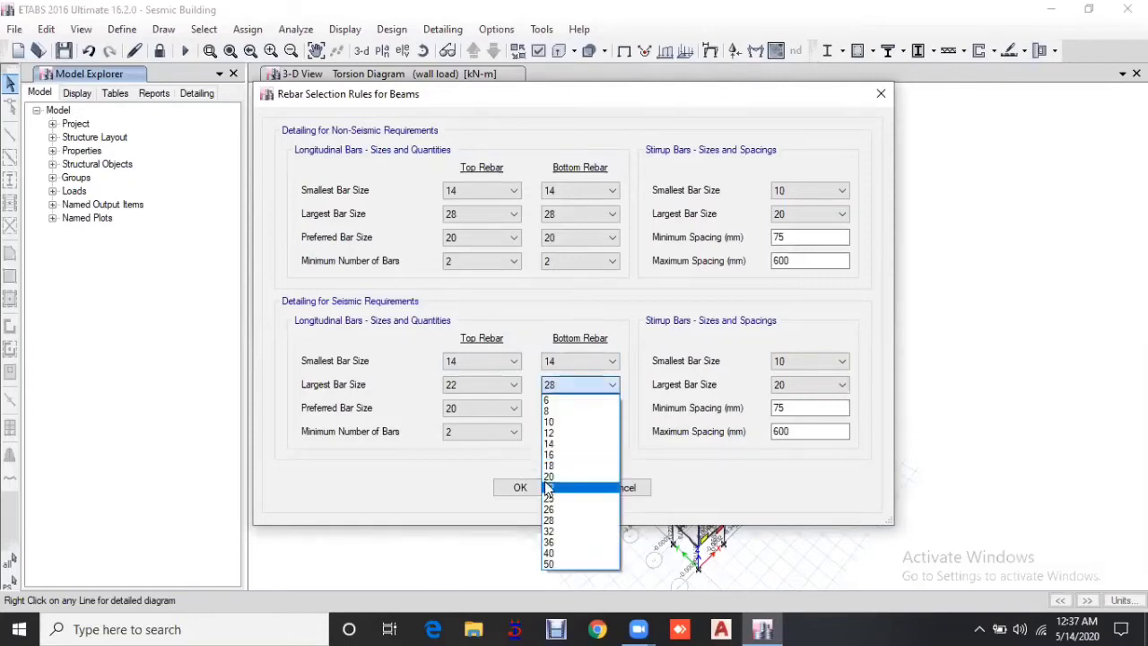
left_click(557, 487)
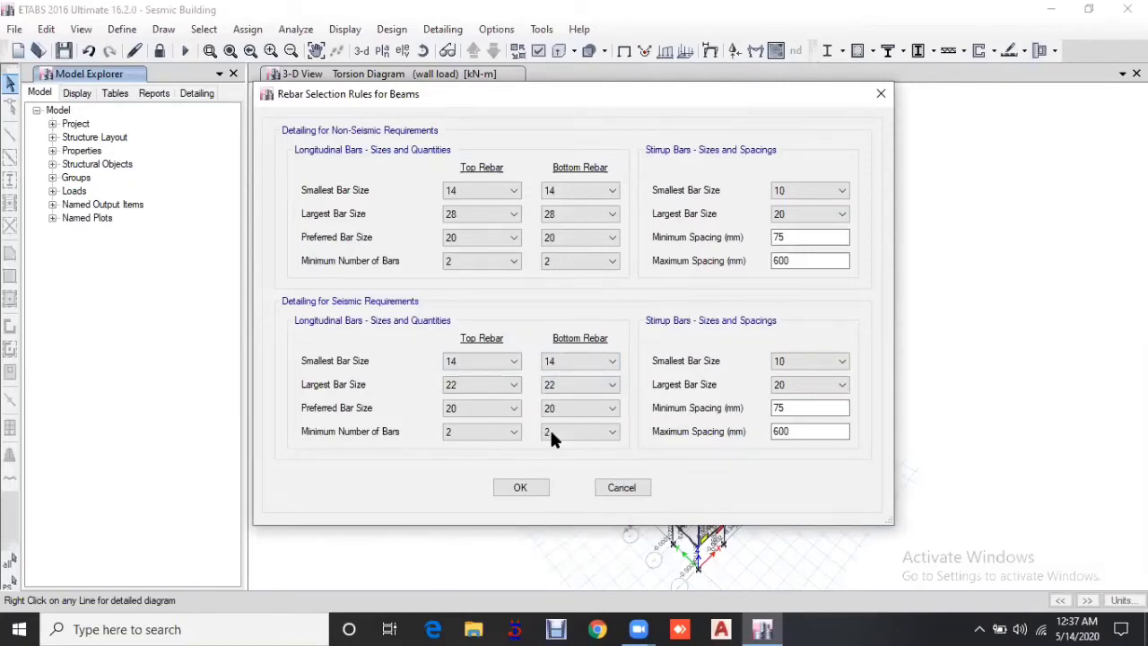
Step: Set the smallest seismic stirrup bar size for beams to 12 and accept the rules
left_click(816, 428)
key("shift+Home")
left_click(789, 384)
left_click(790, 361)
left_click(790, 362)
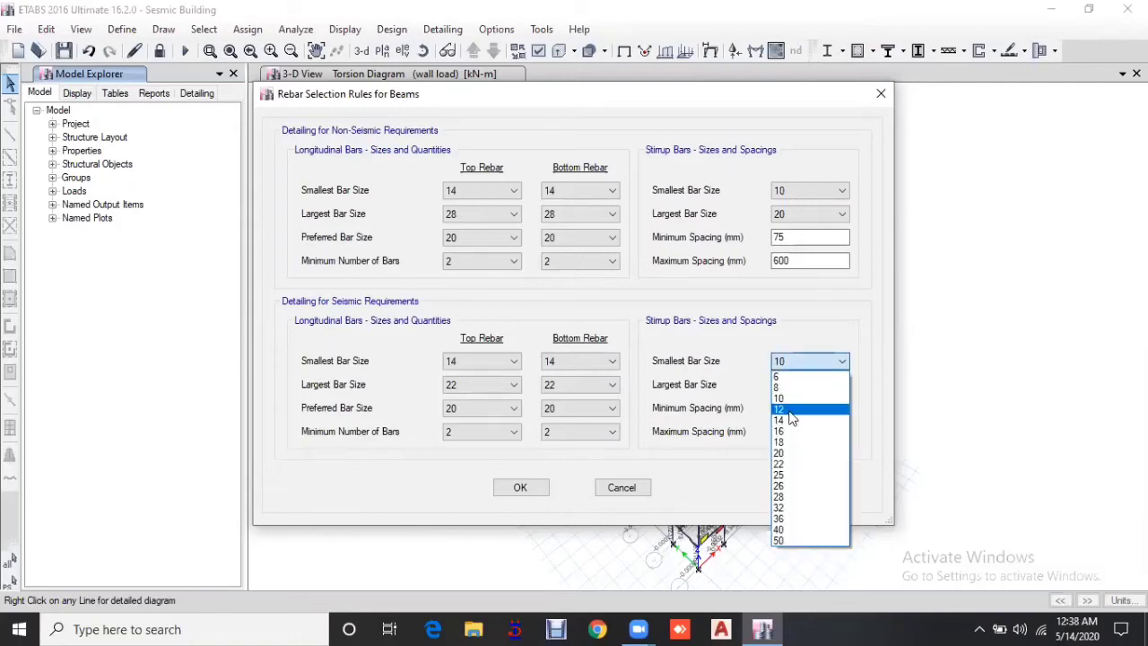
left_click(789, 409)
left_click(530, 494)
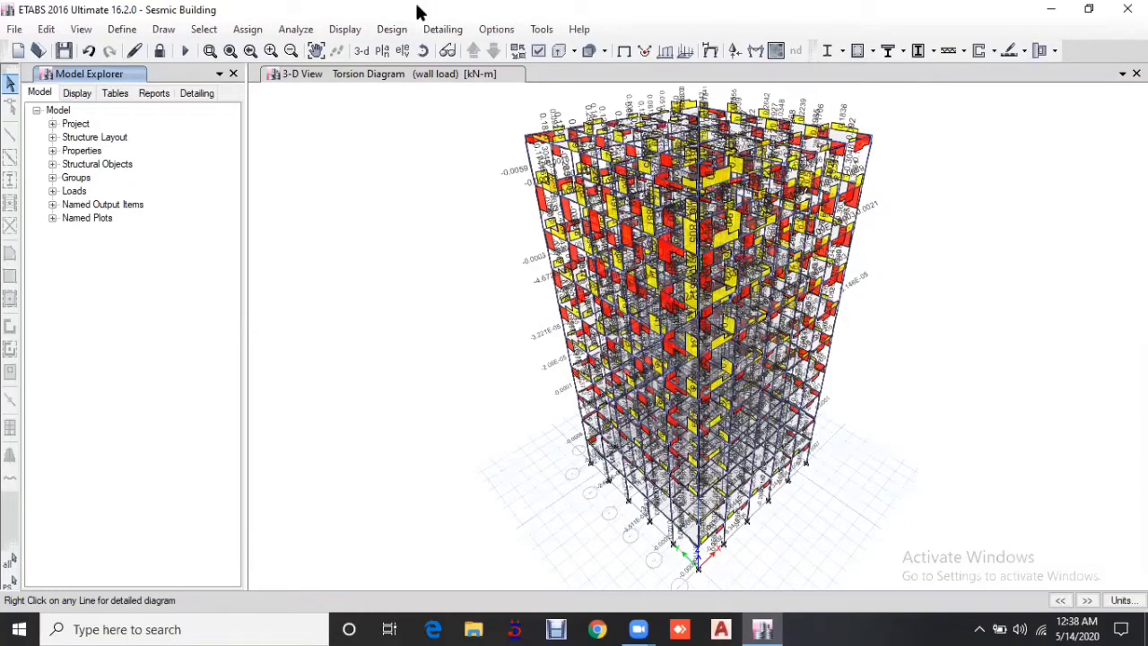
Step: Add the All group to the concrete frame design groups
left_click(399, 31)
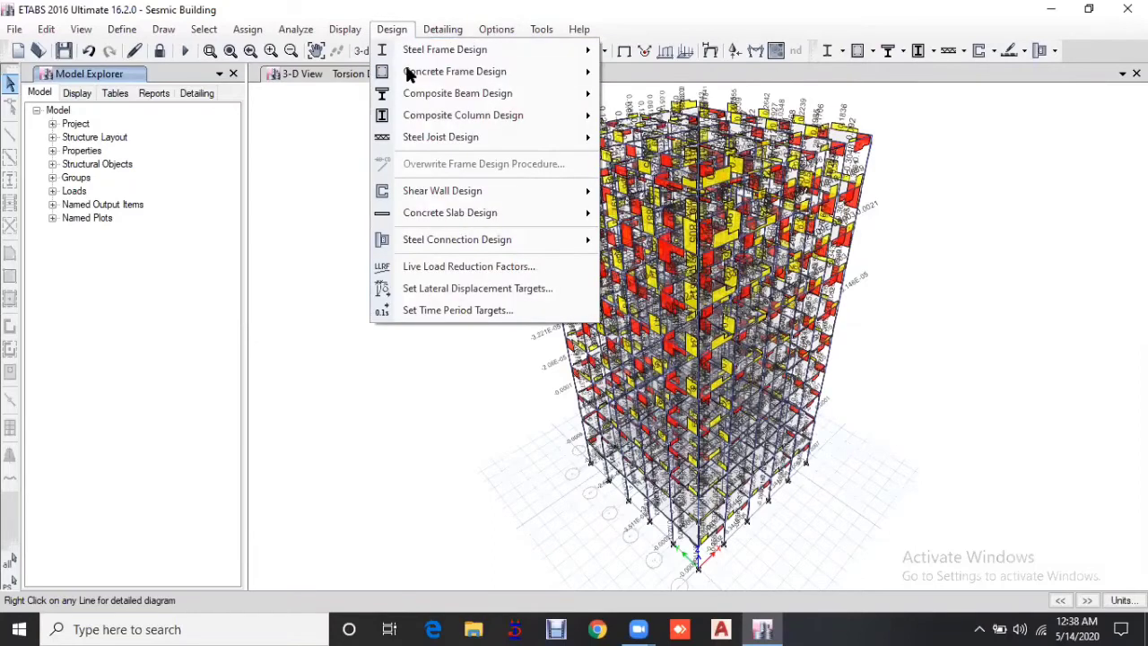
mouse_move(408, 75)
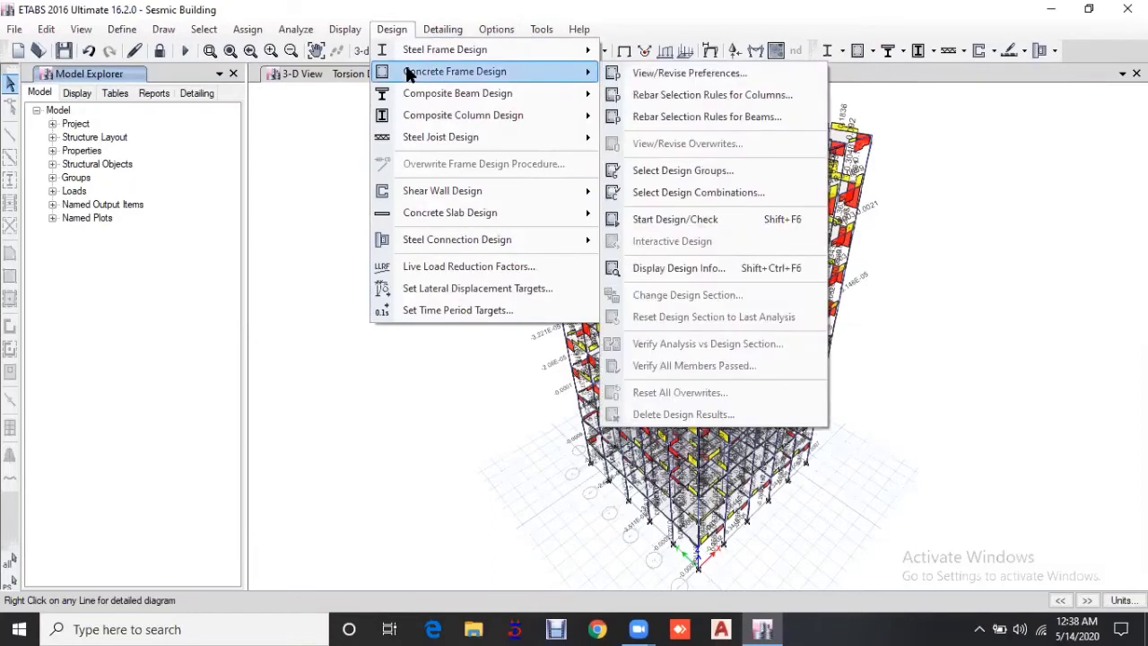
left_click(695, 170)
left_click(395, 239)
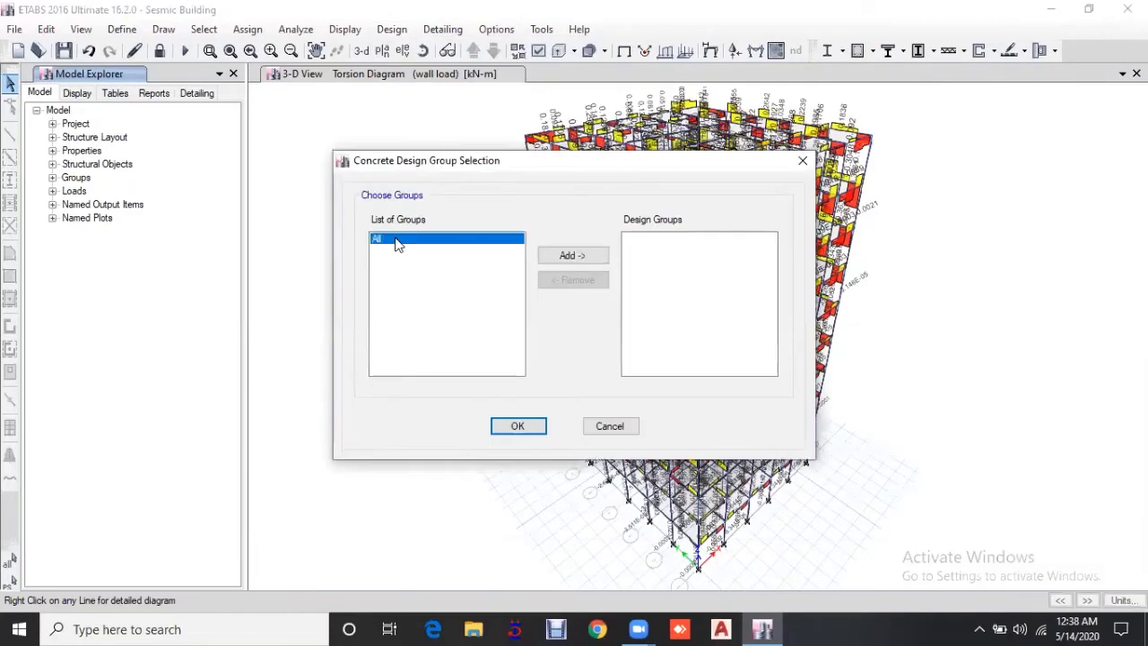
left_click(574, 256)
key("Return")
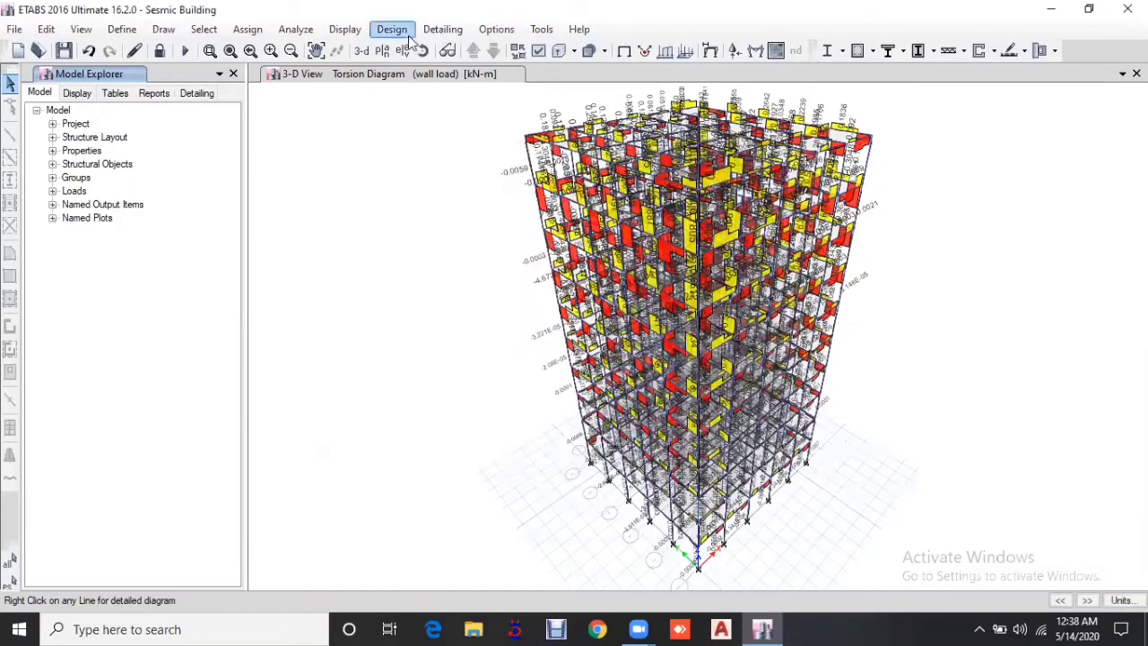
Step: Review the load combinations selected for concrete frame design and accept them
left_click(404, 32)
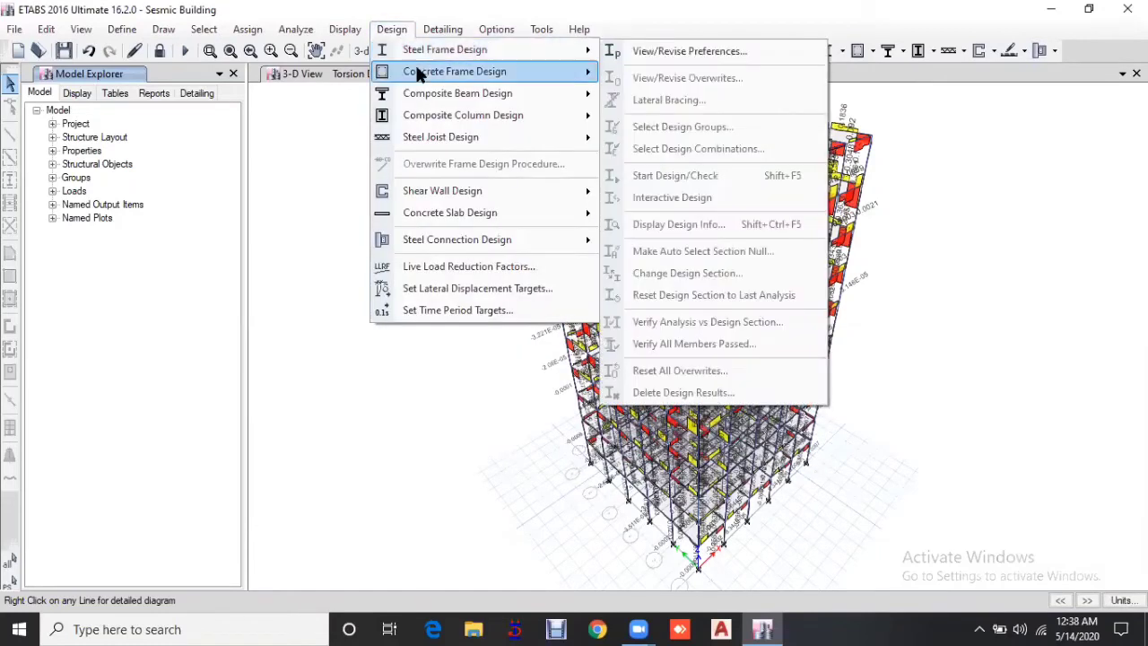
mouse_move(418, 72)
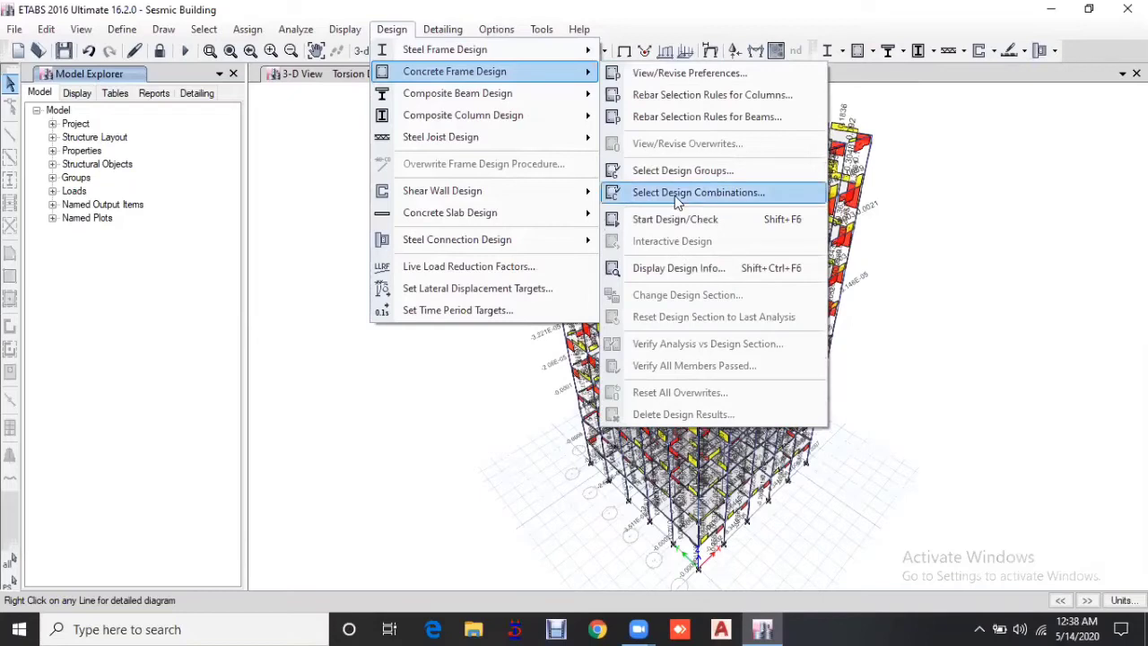
left_click(677, 194)
left_click(538, 465)
Step: Run the concrete frame design check and inspect the longitudinal reinforcing of the building in the 3-D view
left_click(400, 29)
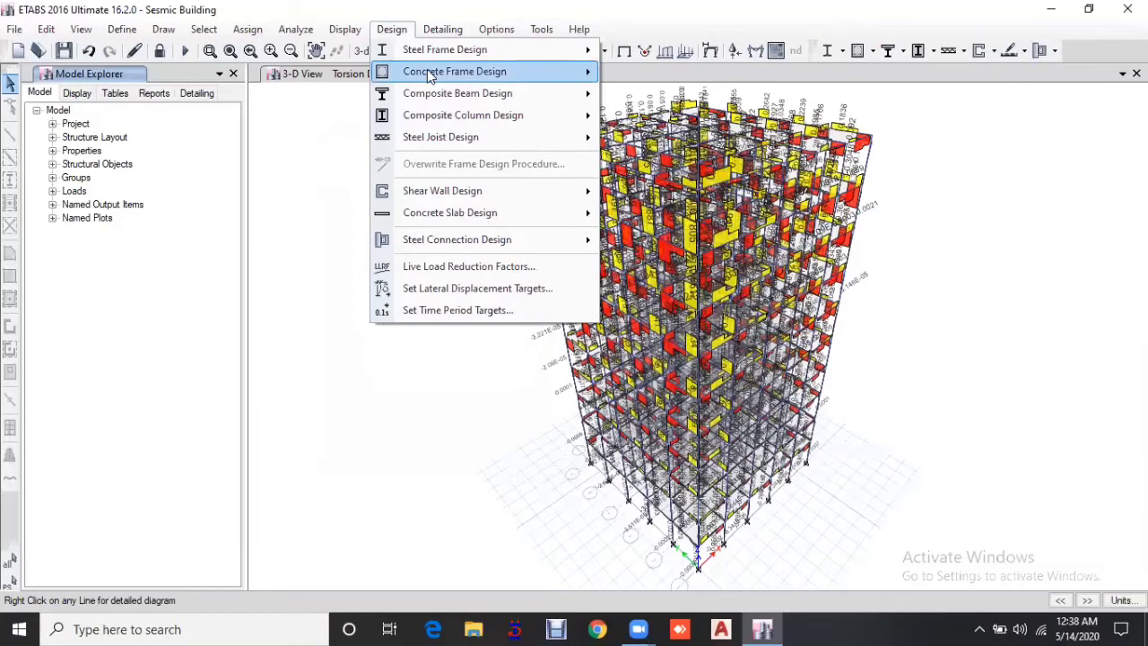
mouse_move(530, 77)
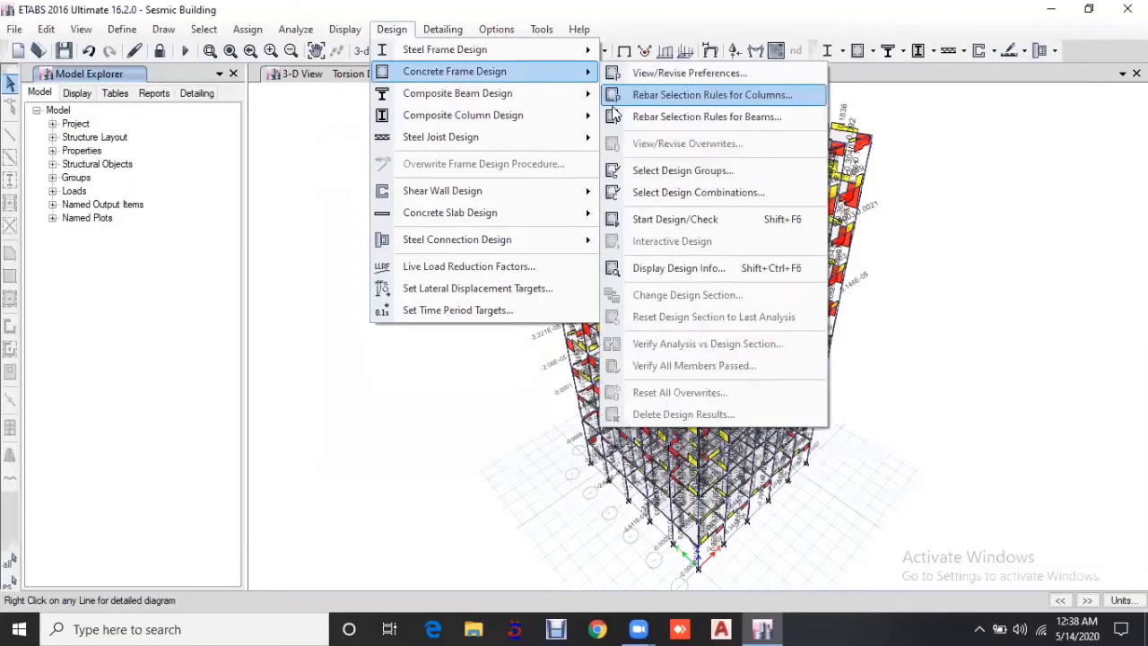
left_click(664, 220)
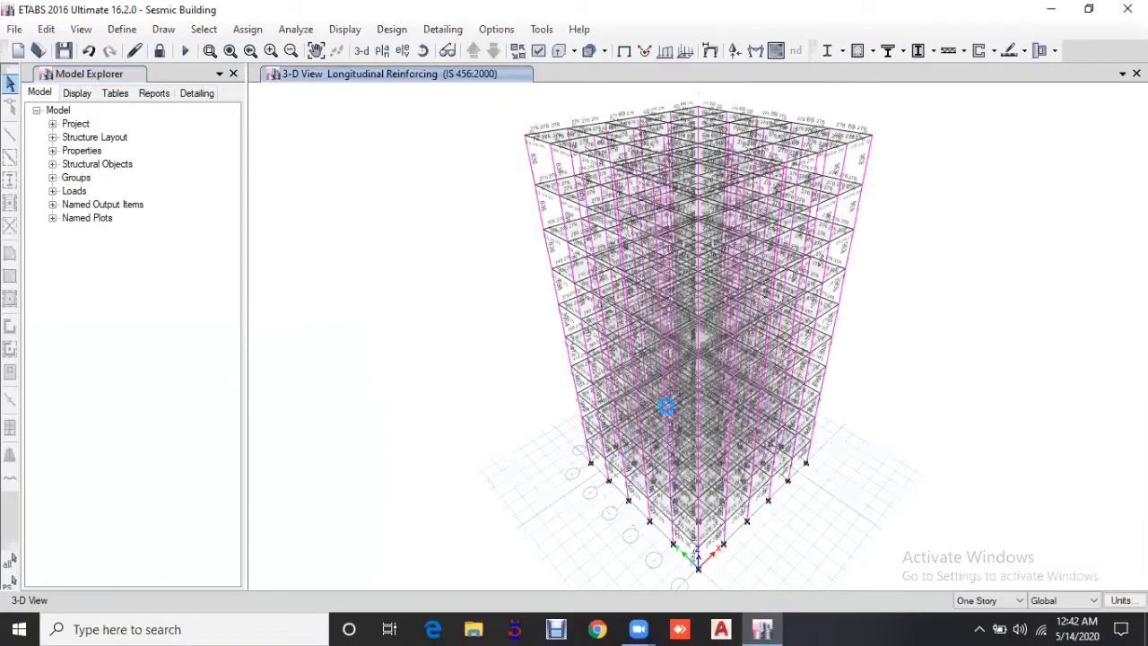
scroll(829, 391, "up", 5)
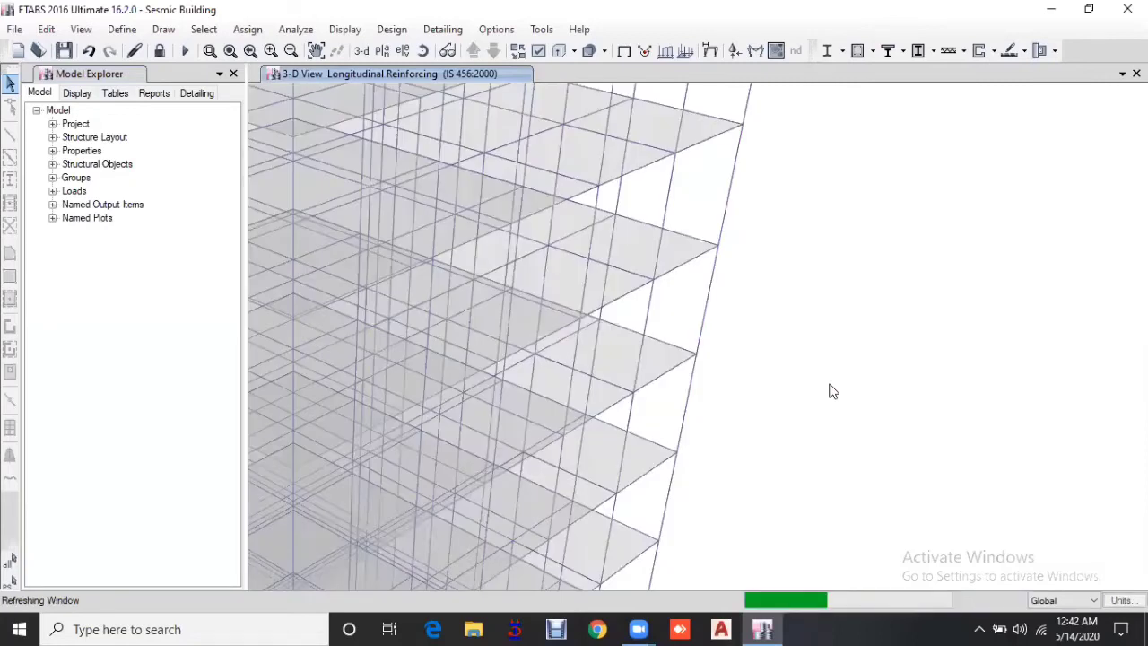
scroll(830, 392, "down", 5)
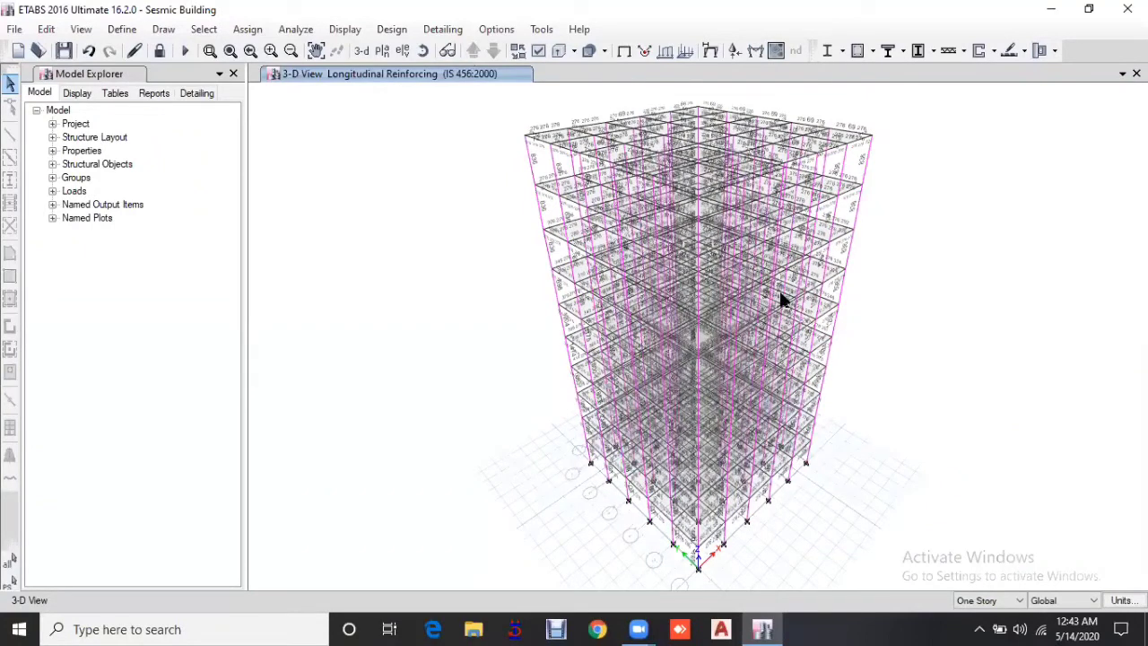
Step: Set the detailing preferences to Kilonewton for force and Kilogram for rebar weight, and accept them
left_click(494, 331)
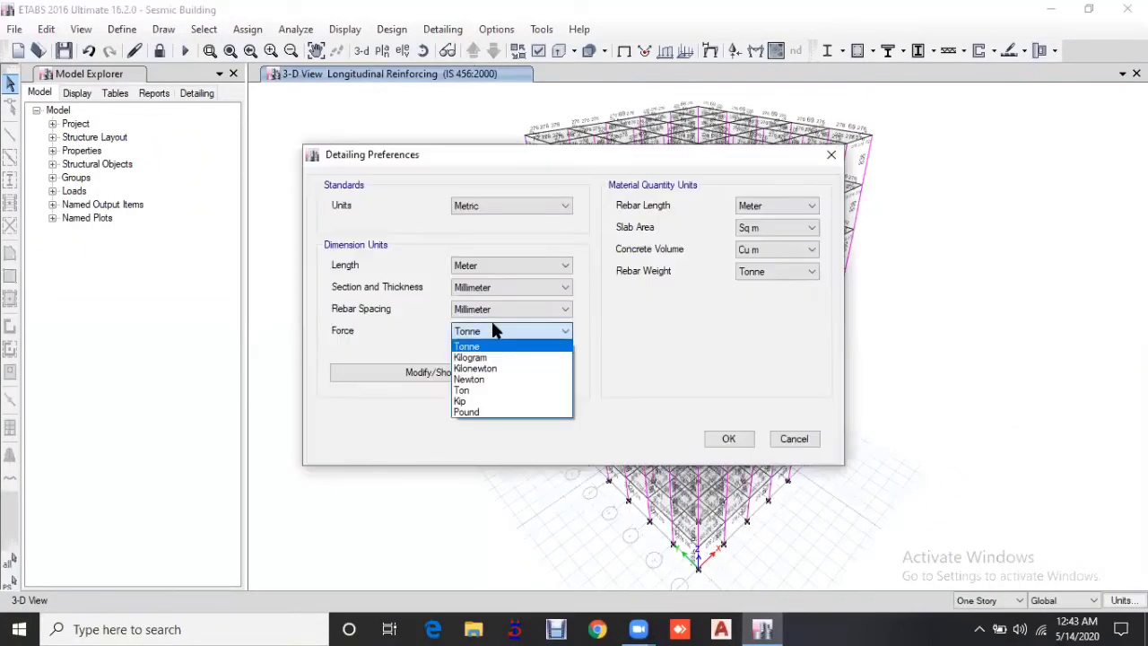
left_click(788, 277)
left_click(765, 299)
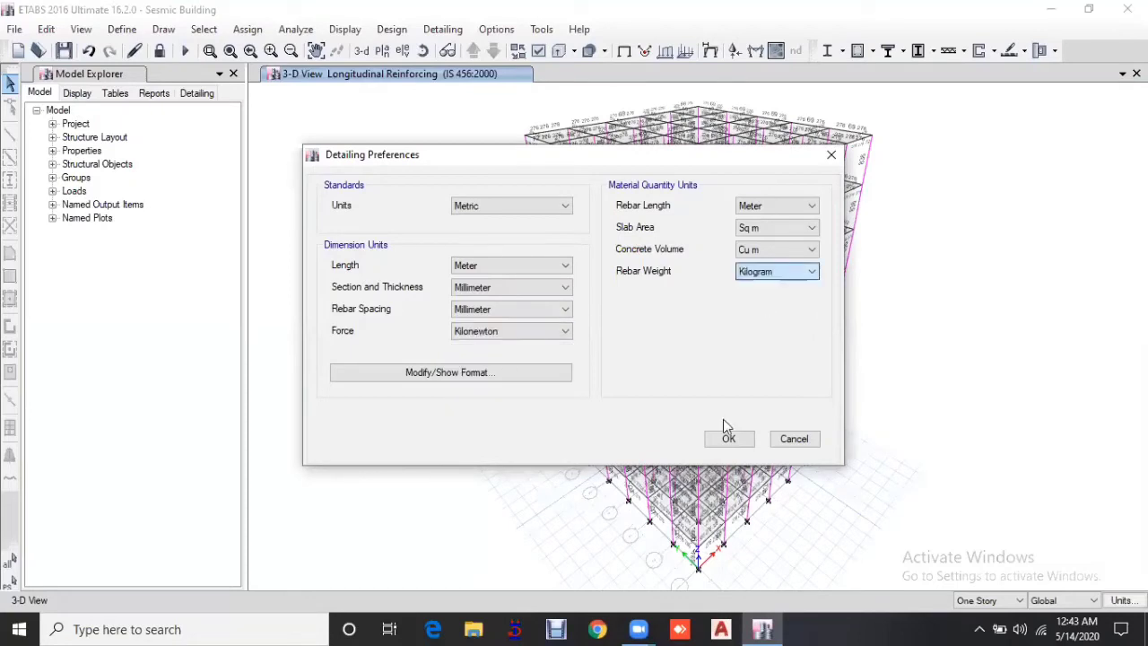
left_click(730, 438)
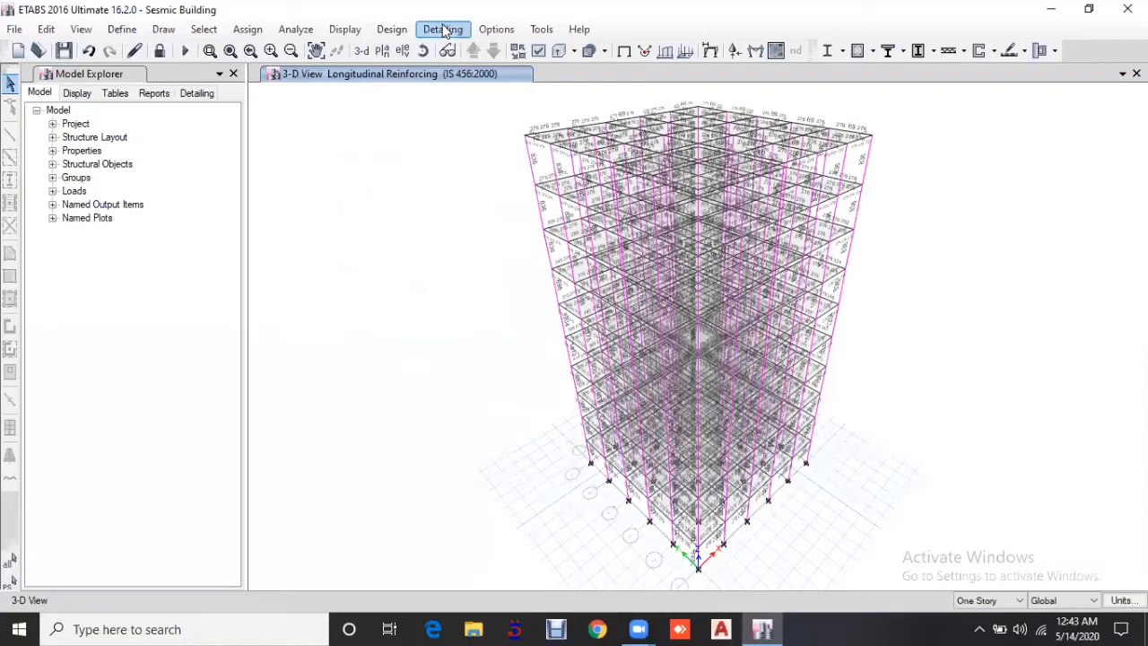
Step: Review the beam settings in the concrete detailing preferences and accept them
left_click(443, 28)
mouse_move(539, 72)
left_click(687, 89)
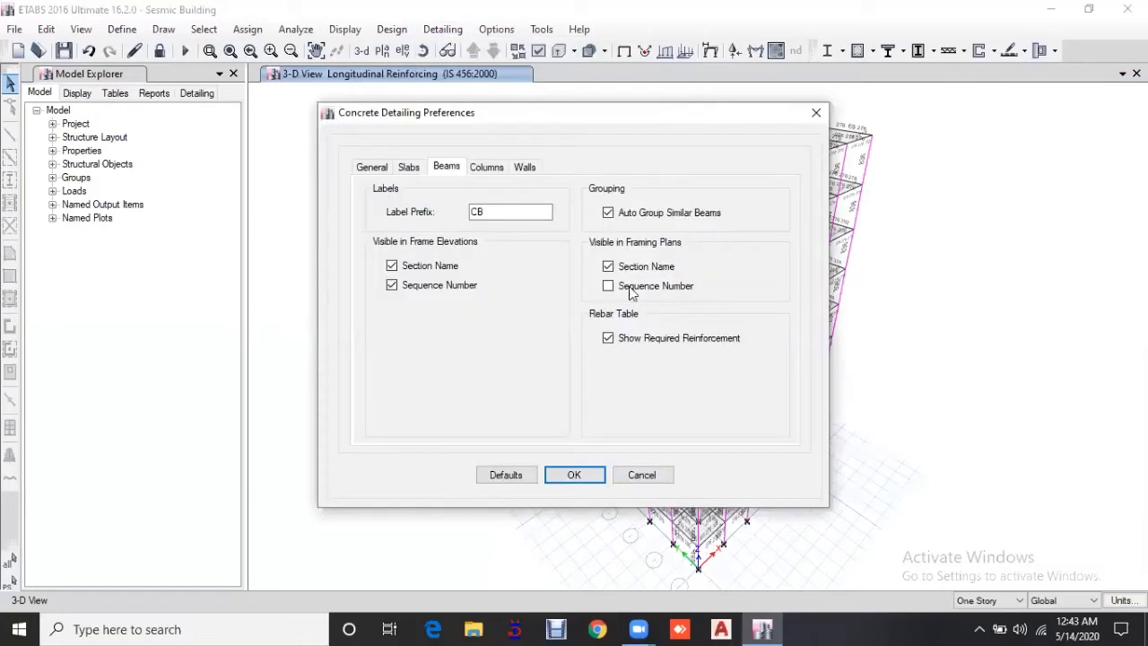
left_click(583, 476)
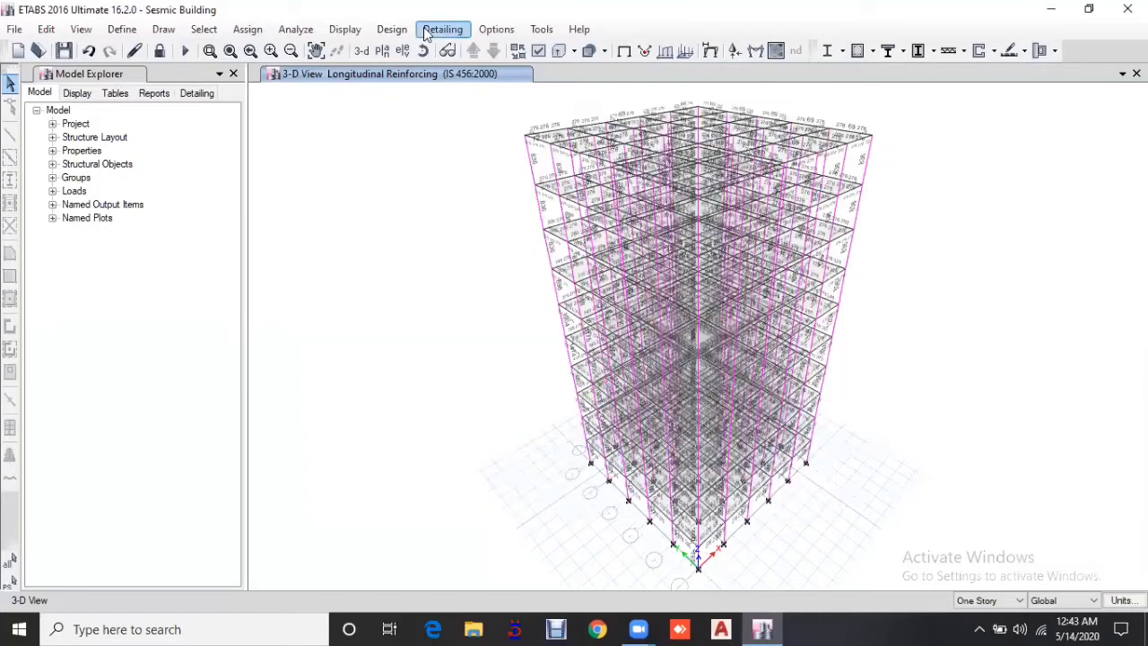
Step: Run the reinforcement detailing of the building and widen the pane that holds the floor framing plan
left_click(443, 30)
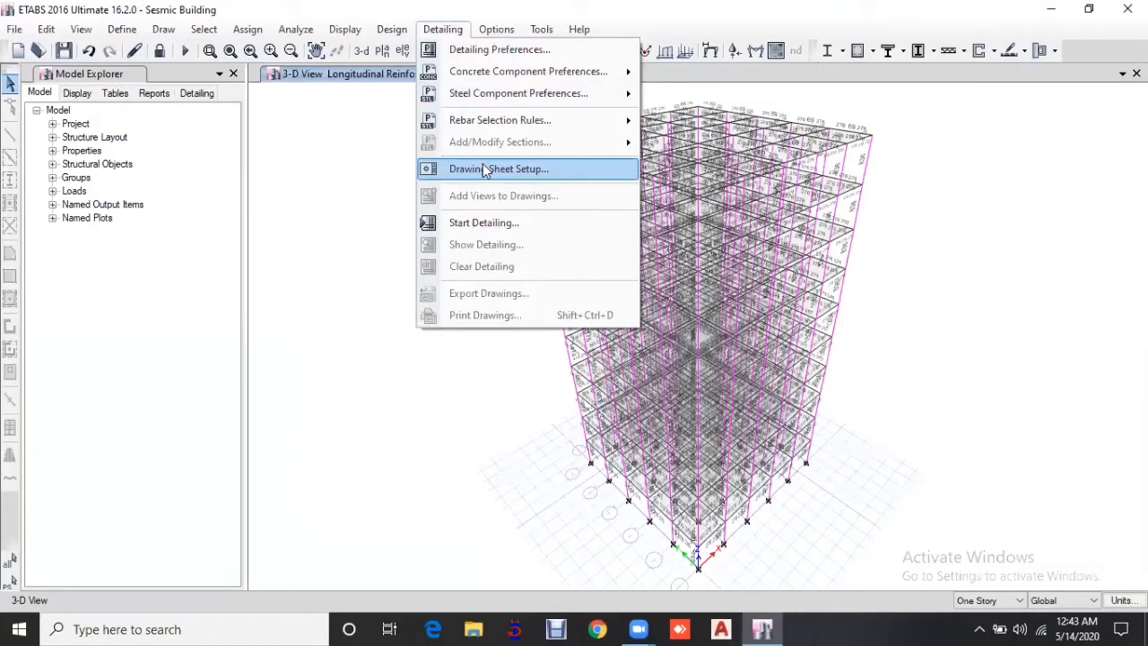
left_click(493, 224)
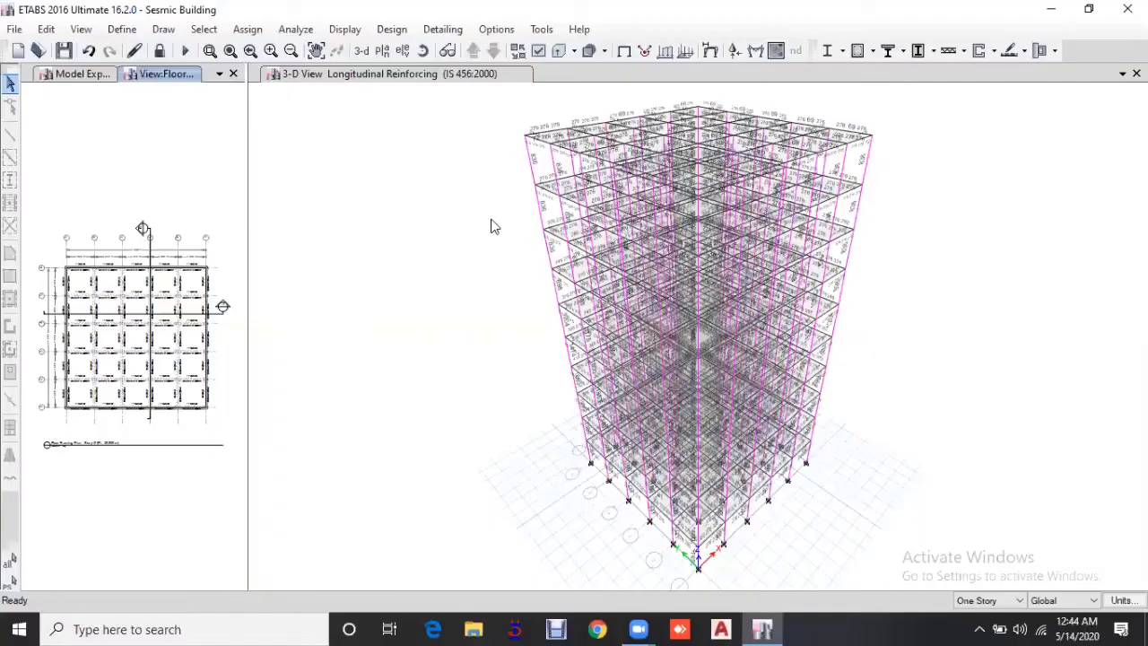
left_click_drag(244, 288, 502, 290)
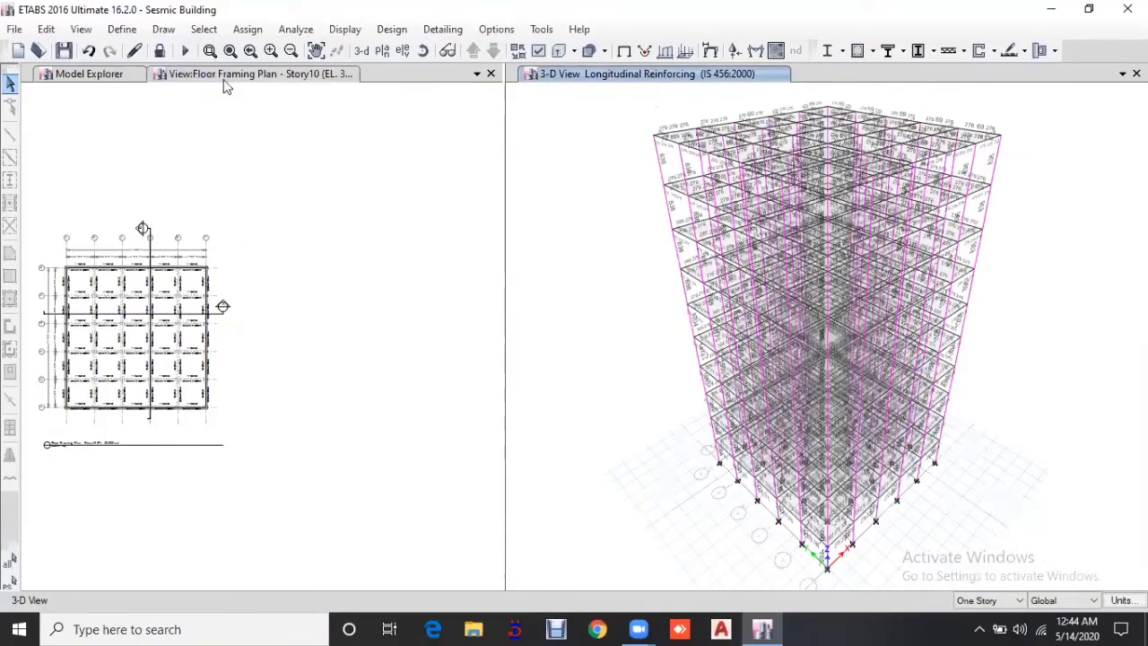
Step: Expand the drawing sheet component views in the detailing tree and close the Story10 floor framing plan view
left_click(103, 76)
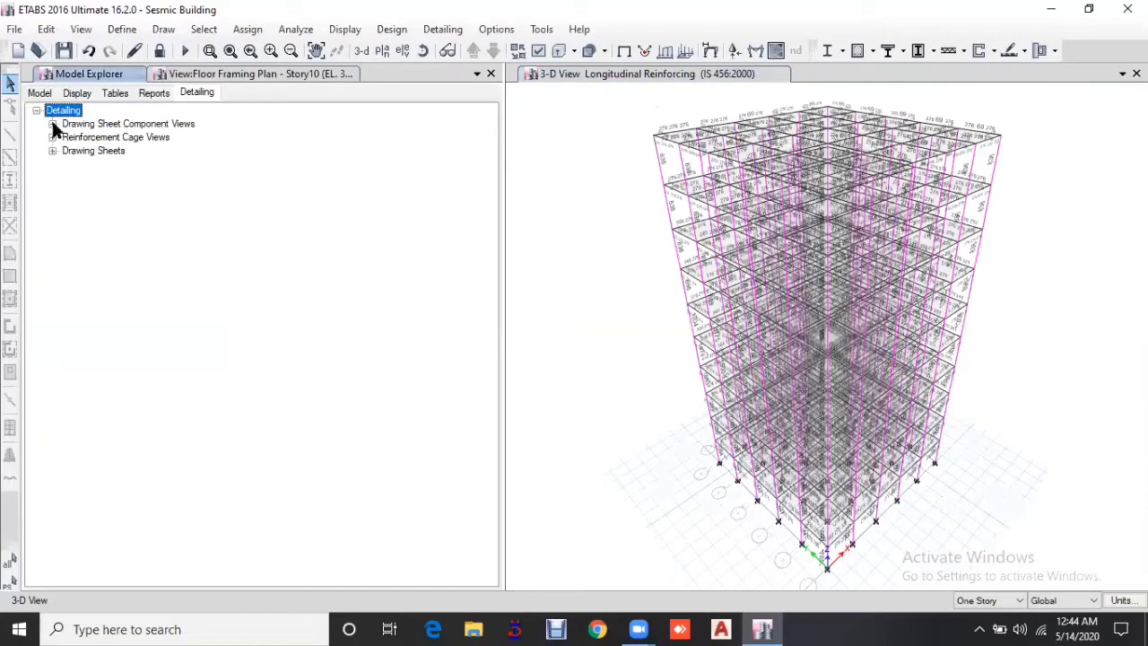
left_click(190, 75)
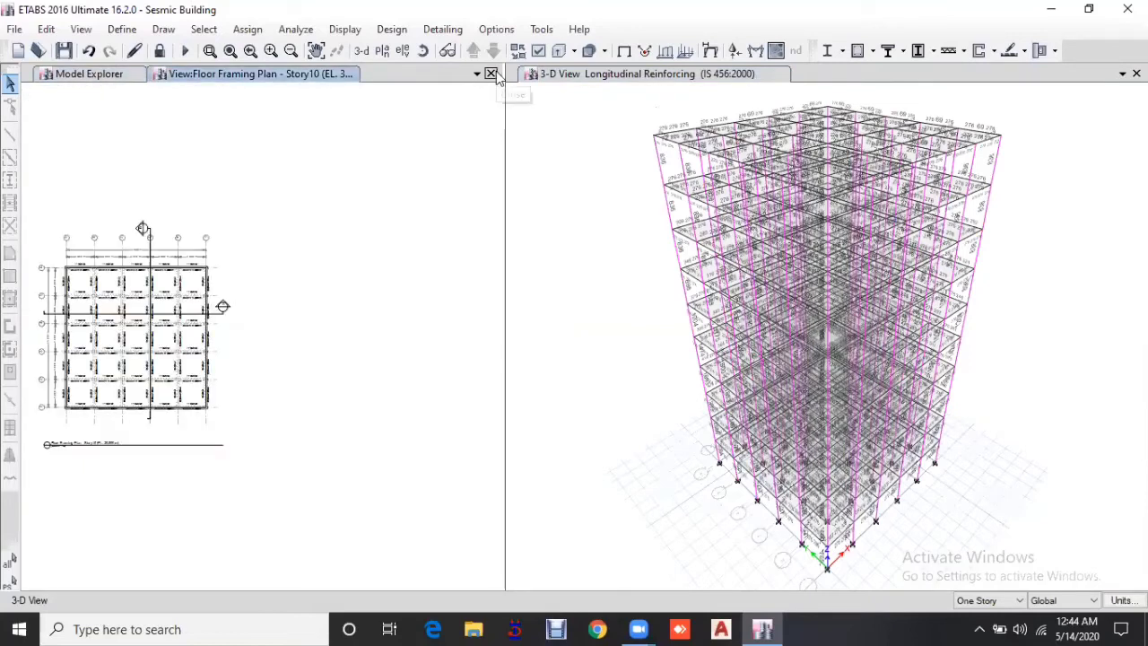
left_click(491, 74)
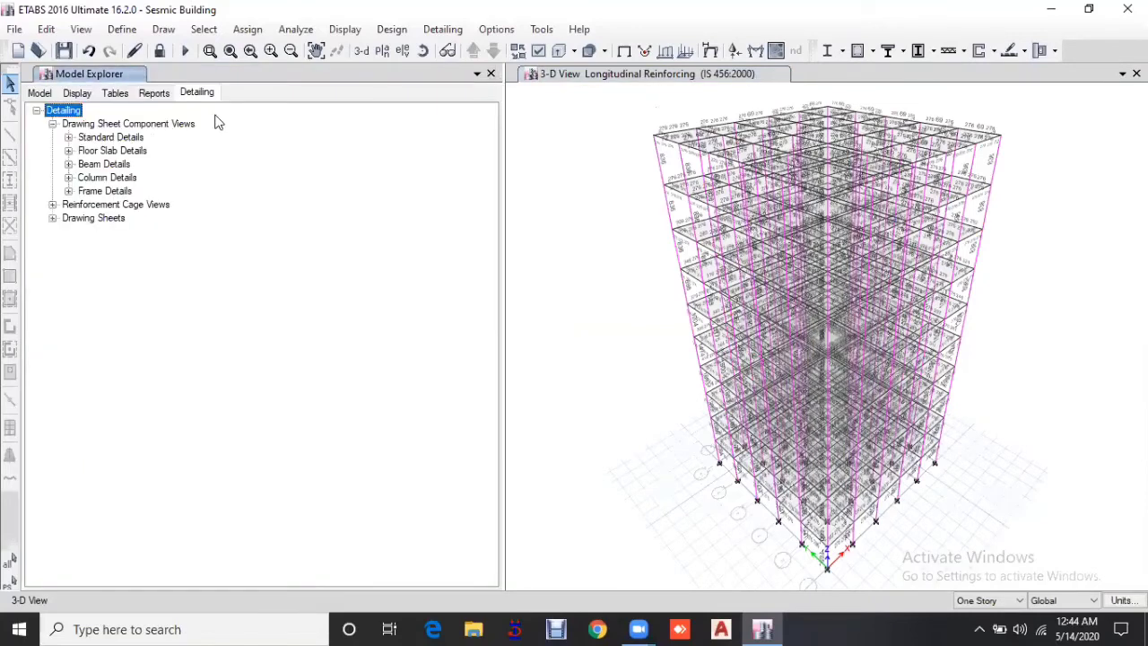
Step: Open Typical Concrete Beam Elevation 3S from the standard details, examine the drawing and close it
left_click(68, 137)
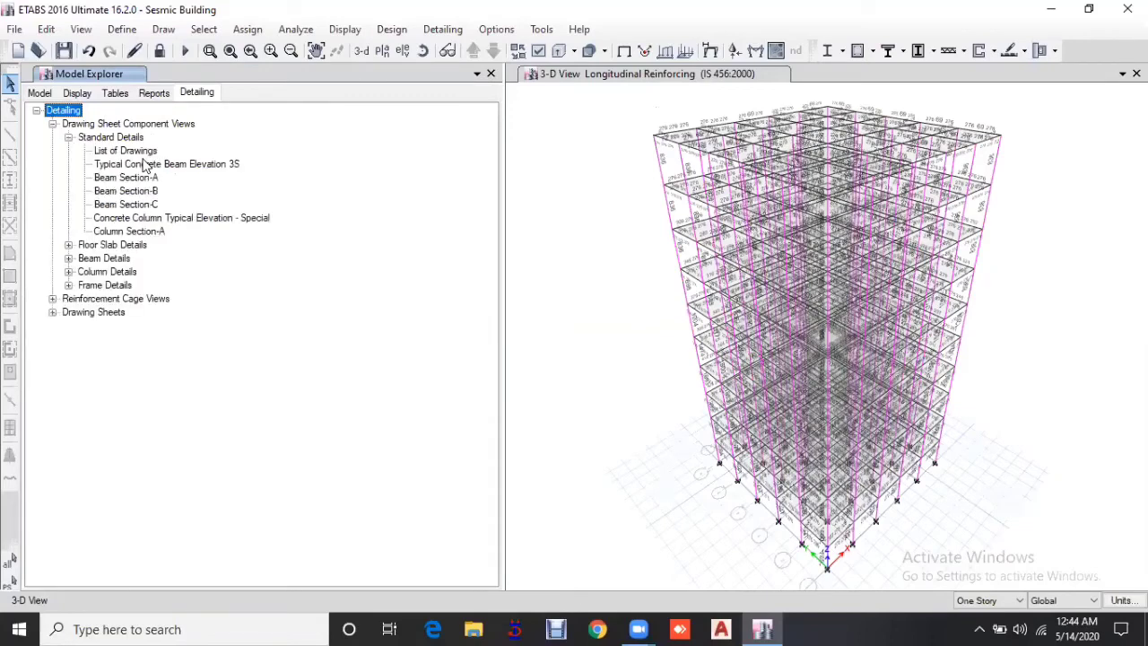
double_click(144, 165)
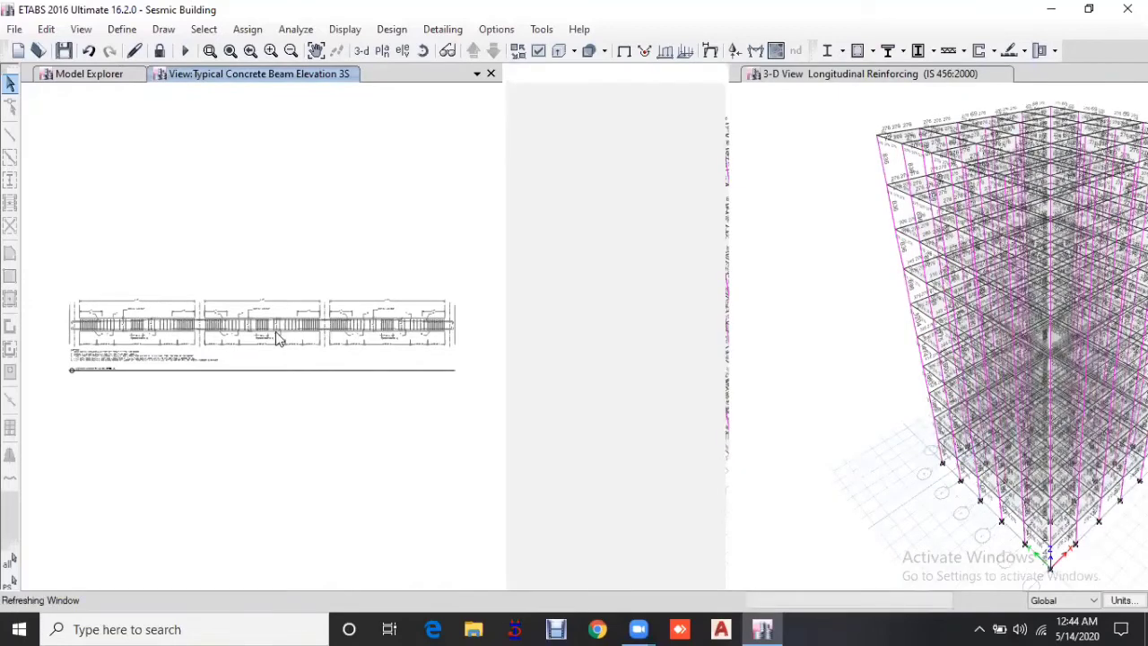
mouse_move(274, 336)
middle_mouse_down()
mouse_move(326, 349)
mouse_move(278, 347)
middle_mouse_up()
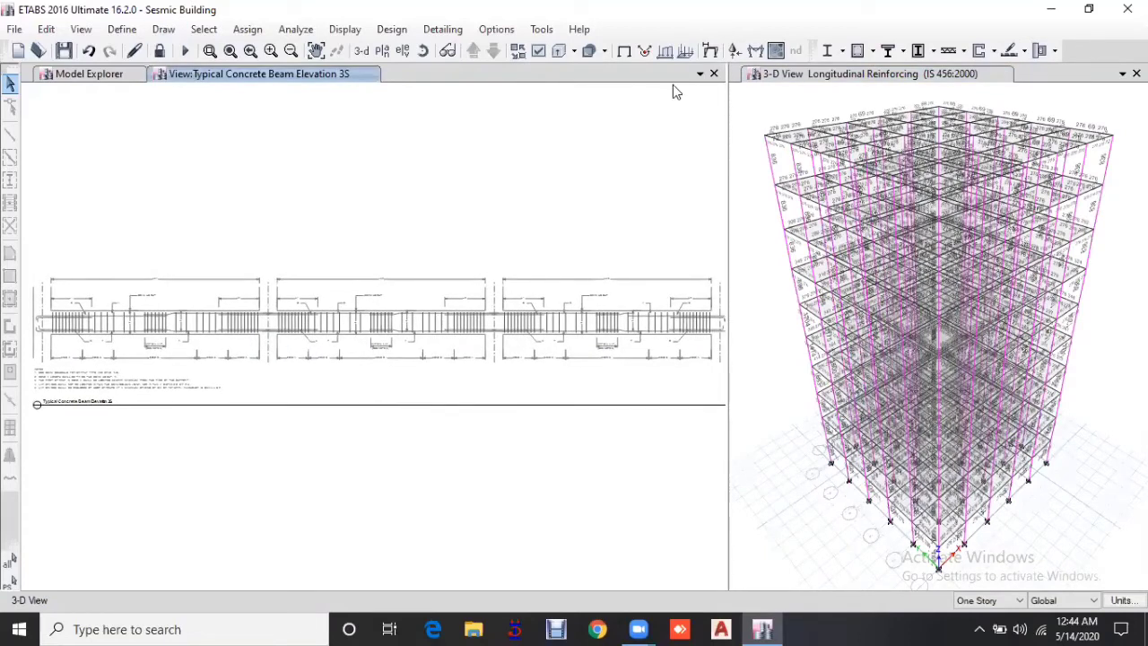
left_click(714, 74)
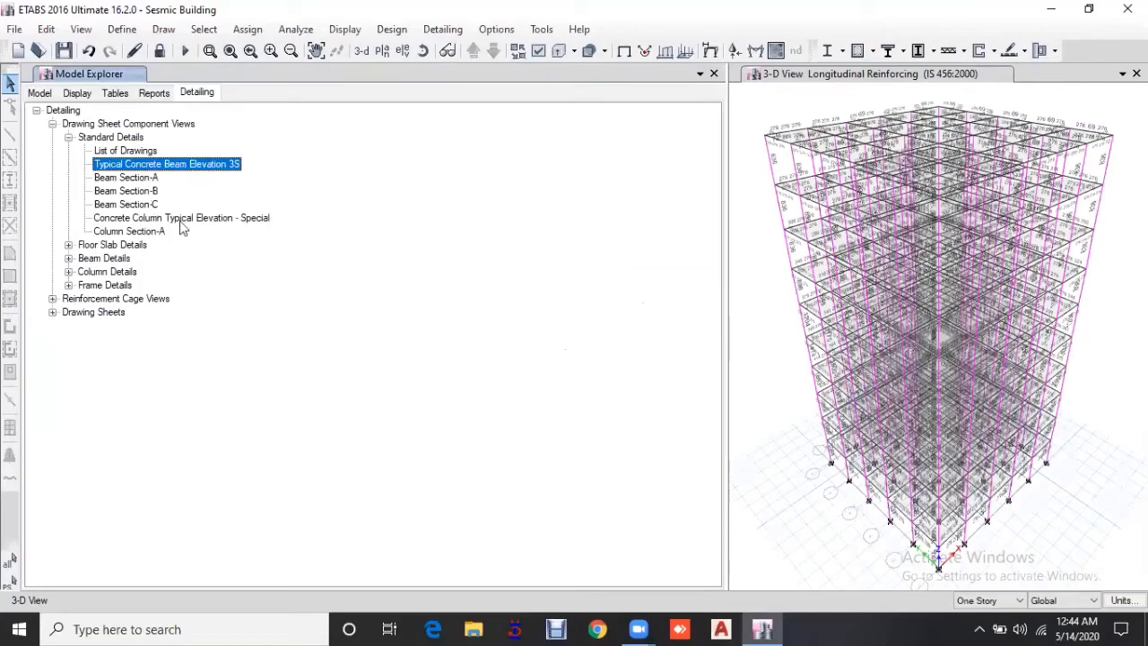
Step: Examine the Concrete Column Typical Elevation - Special and the Beam Section-A standard details
double_click(183, 221)
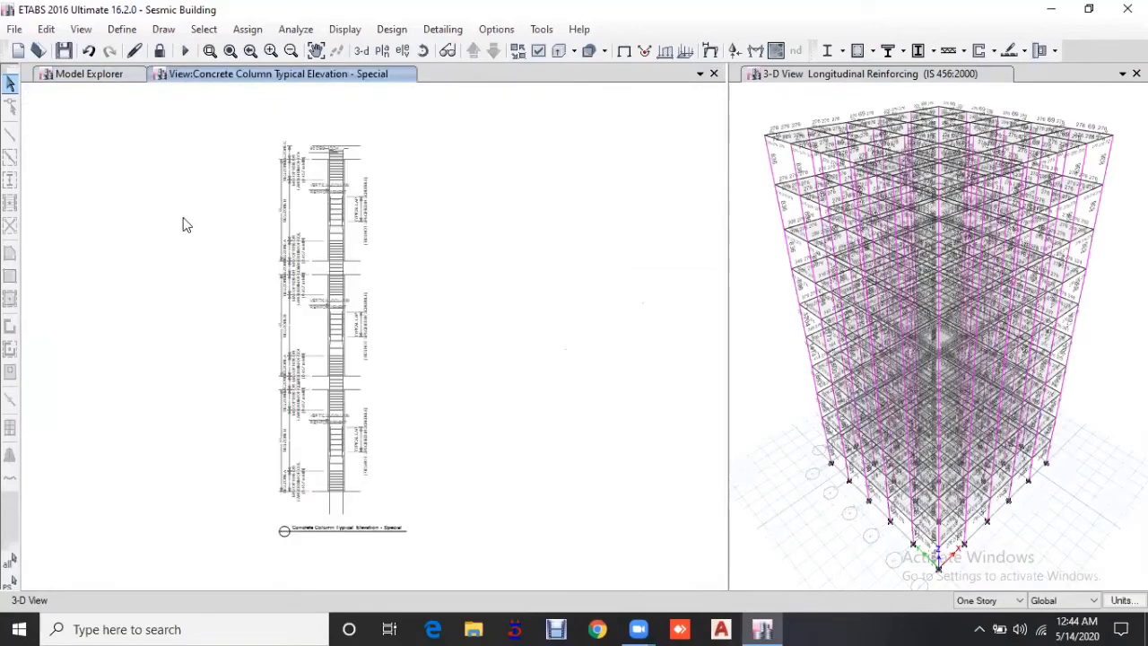
scroll(303, 248, "up", 3)
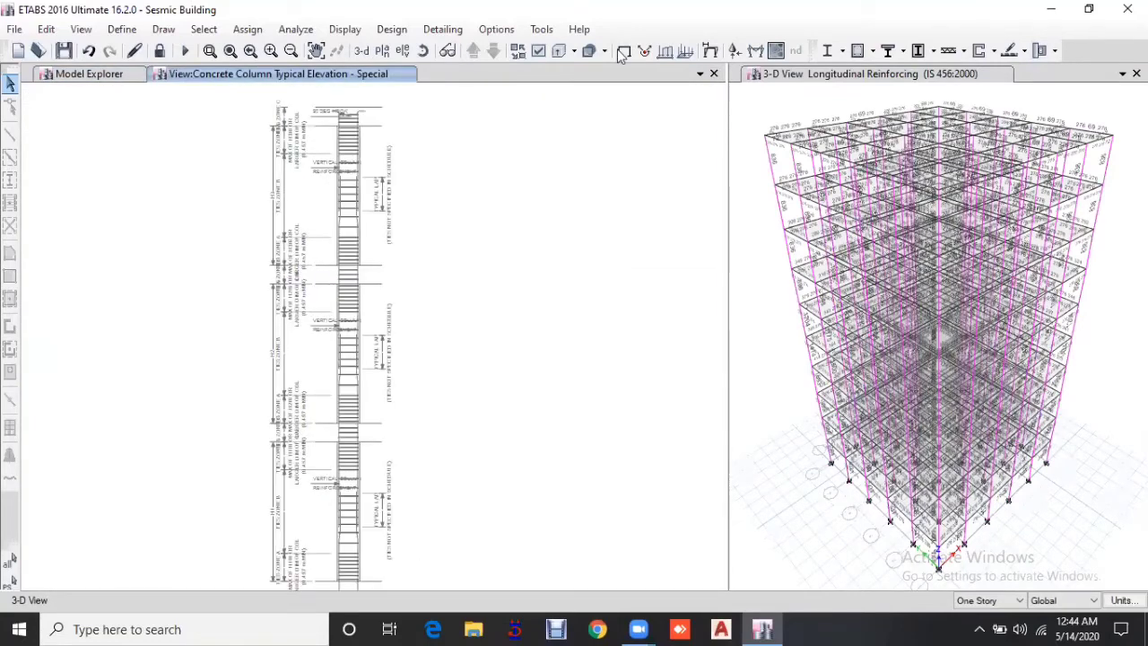
double_click(132, 177)
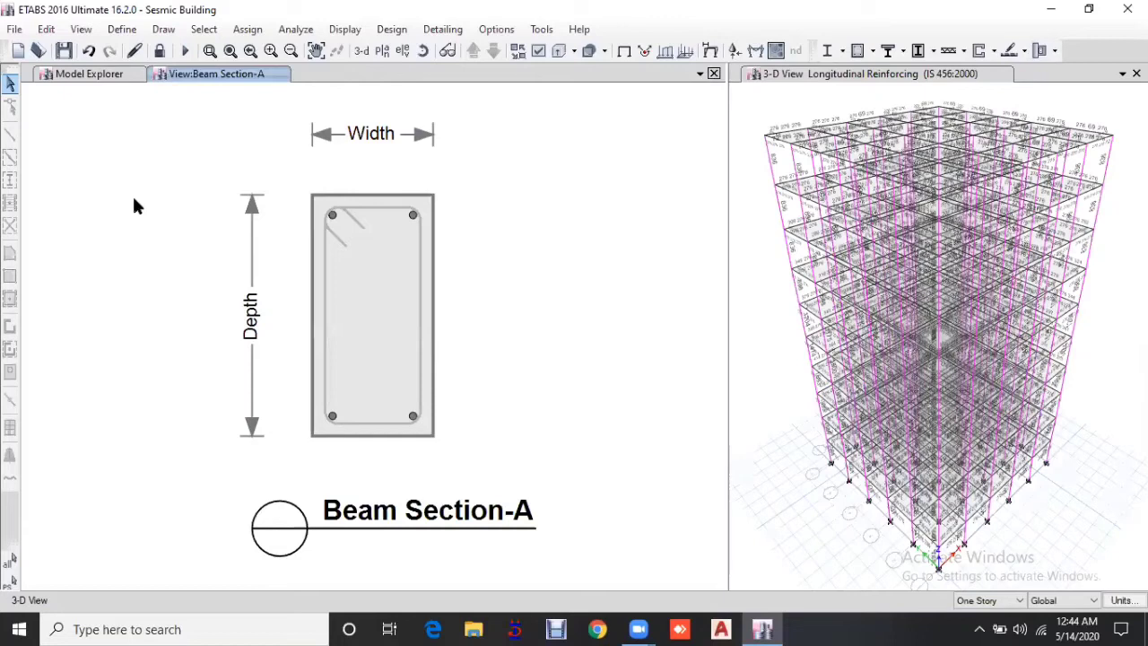
Step: Examine the Story10 floor framing plan and Section A among the floor slab details, and expand the Story9 slab views
left_click(69, 245)
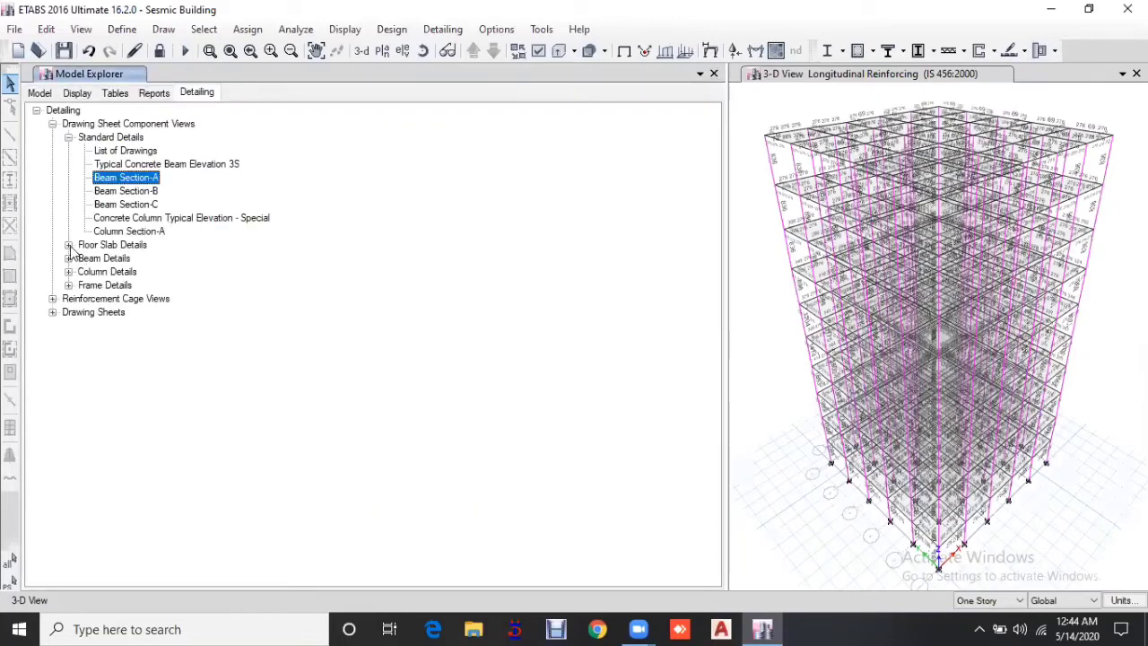
left_click(85, 259)
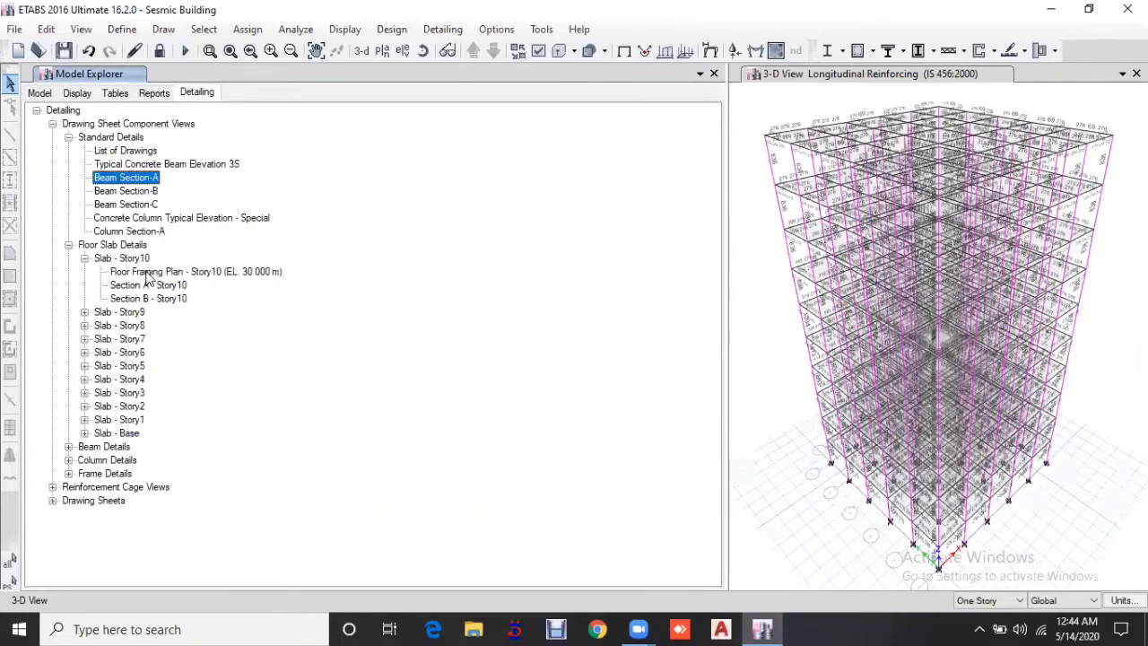
double_click(147, 278)
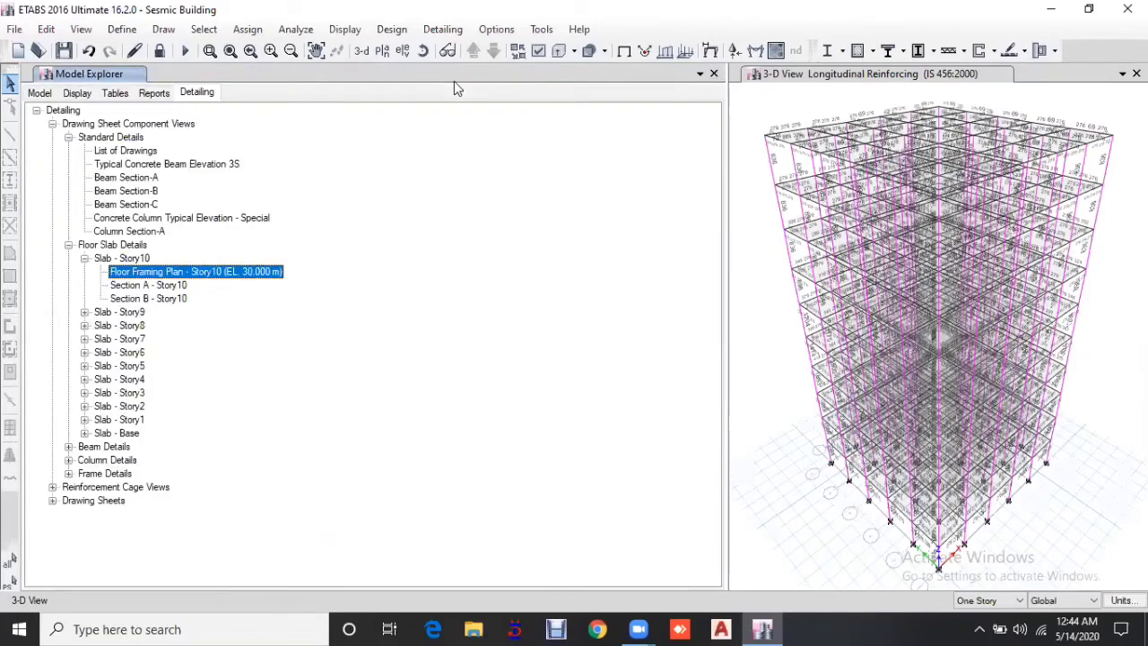
left_click(139, 286)
double_click(143, 286)
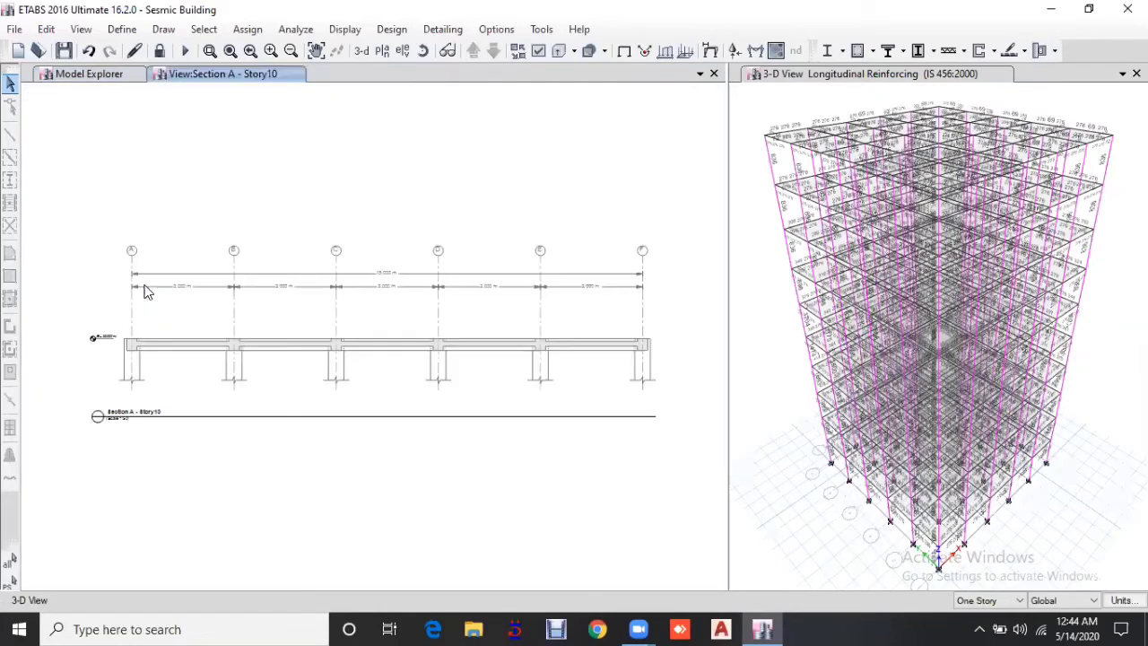
left_click(715, 74)
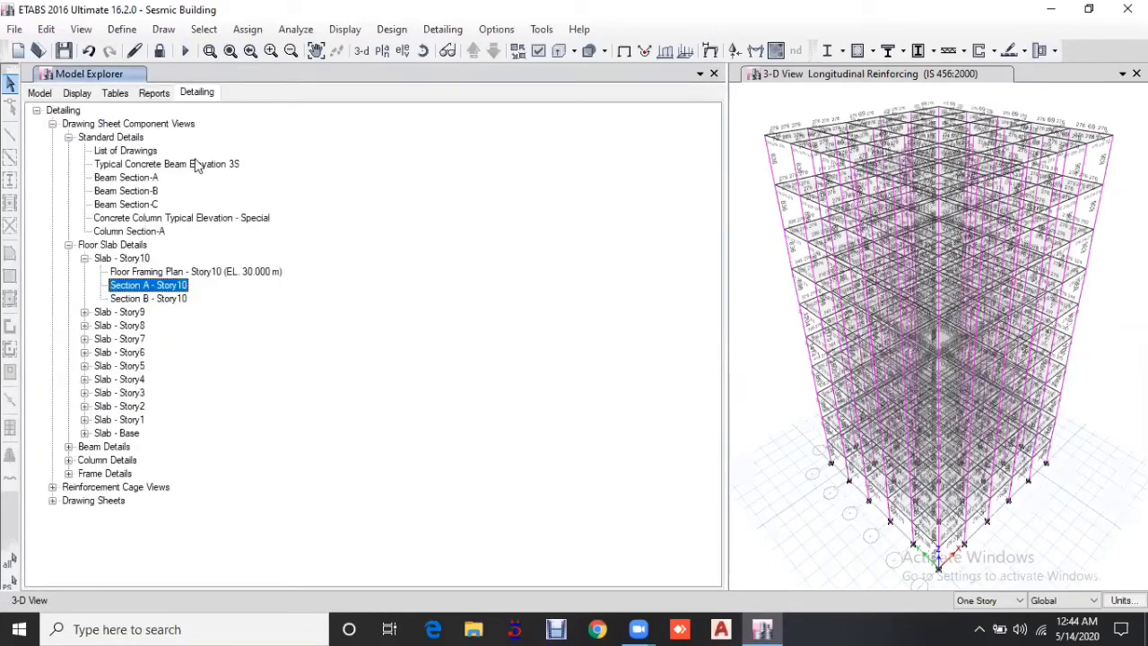
left_click(68, 137)
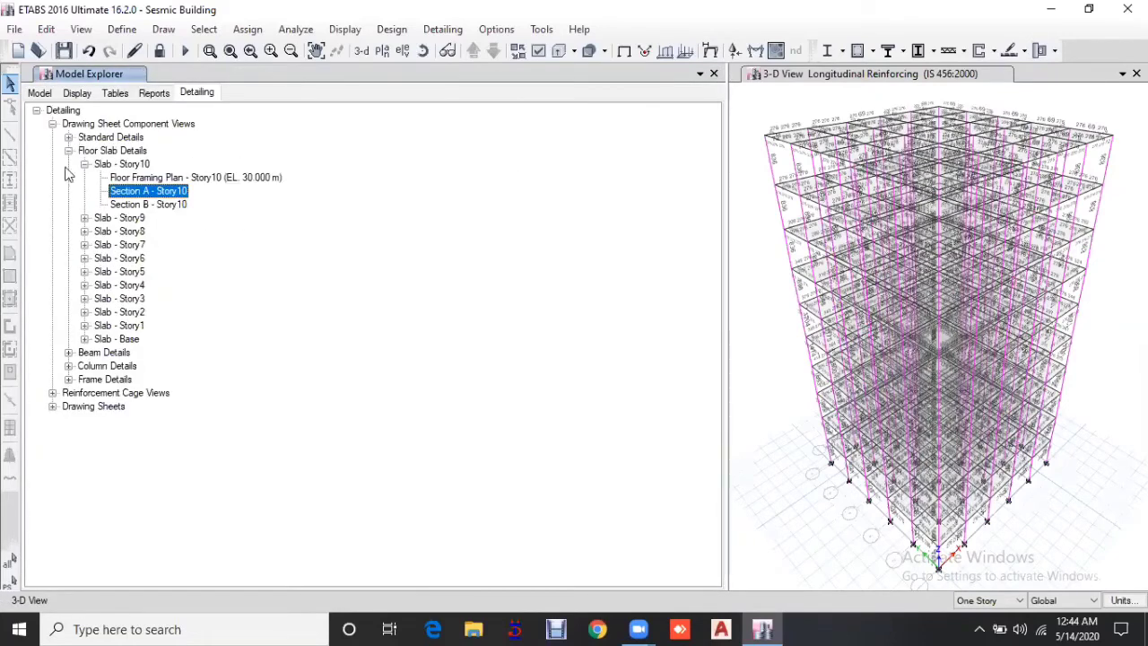
left_click(85, 218)
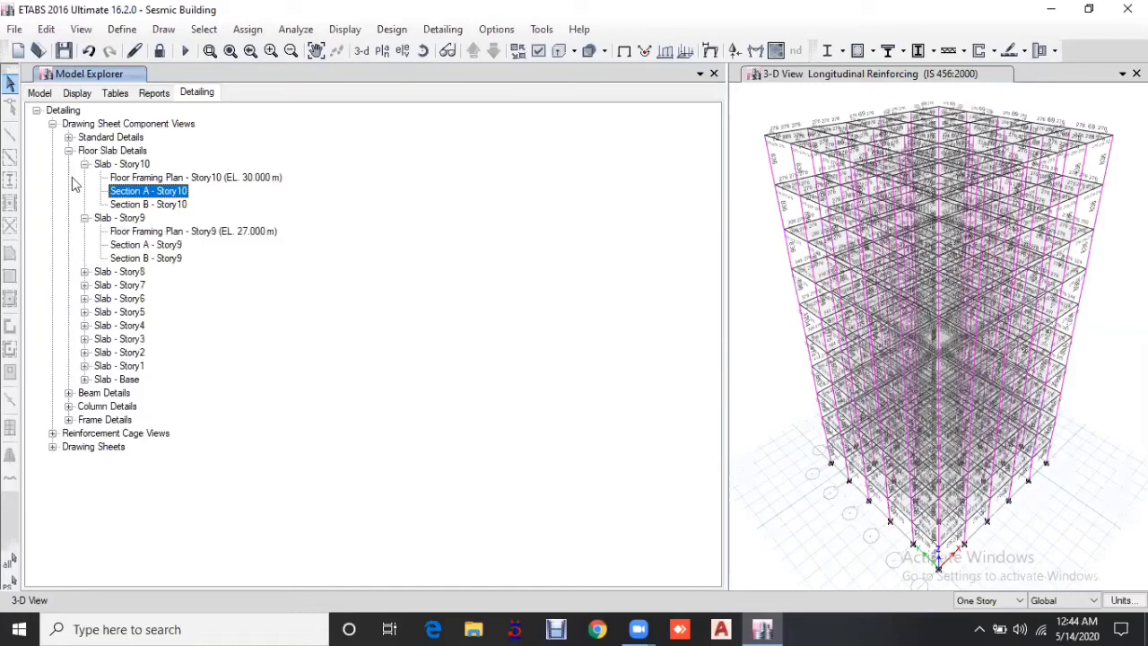
Step: Open Concrete Beam Rebar Table (1 of 2) from the beam details and examine its longitudinal bars and stirrups
left_click(69, 393)
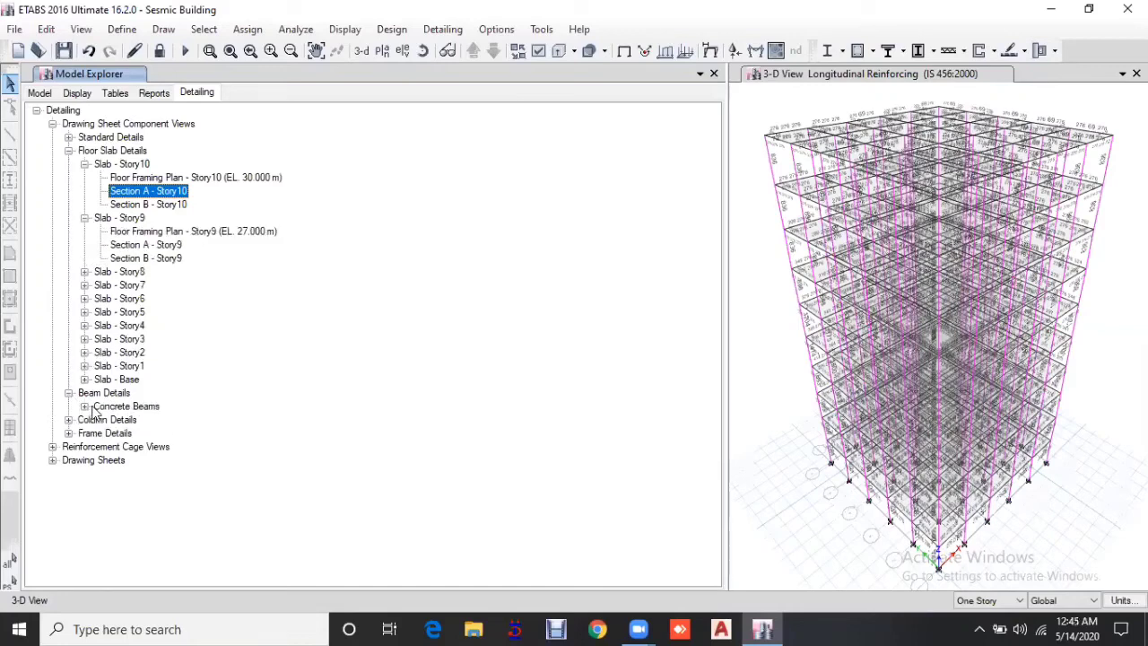
left_click(85, 406)
left_click(101, 420)
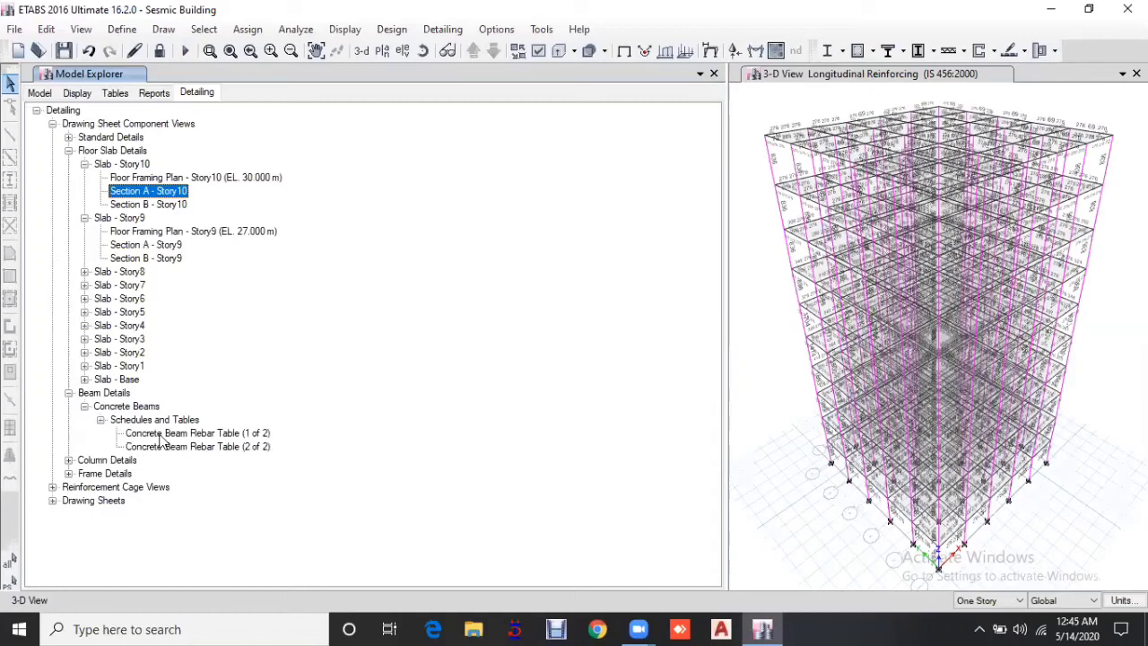
left_click(163, 433)
double_click(164, 435)
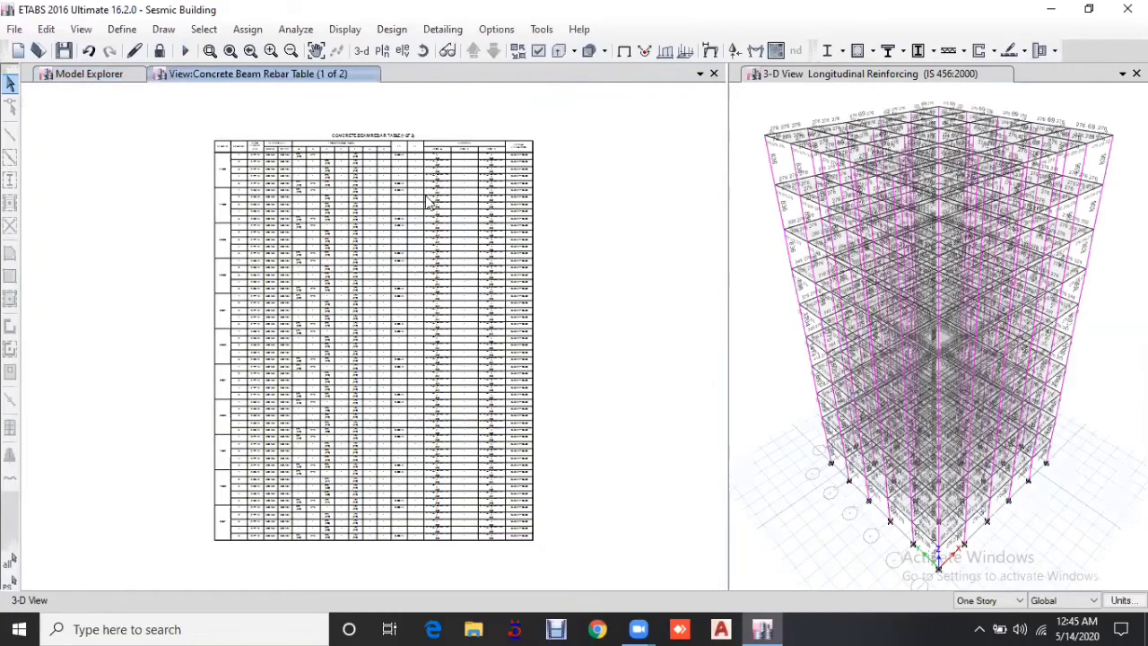
scroll(289, 174, "up", 1)
scroll(351, 277, "up", 1)
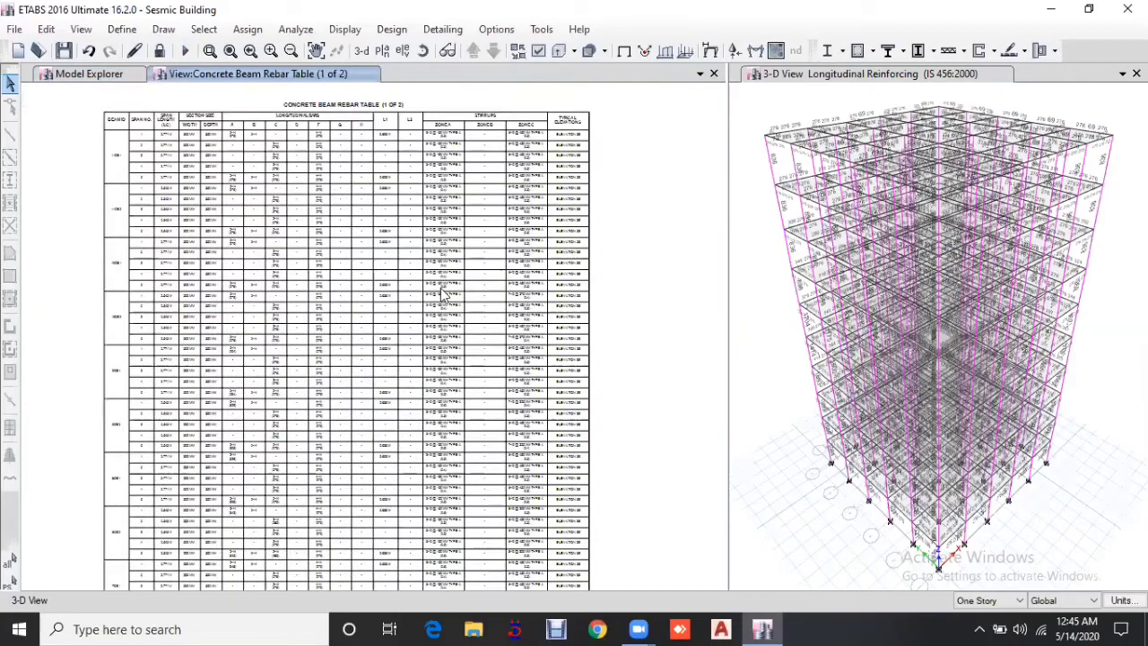
scroll(441, 292, "up", 3)
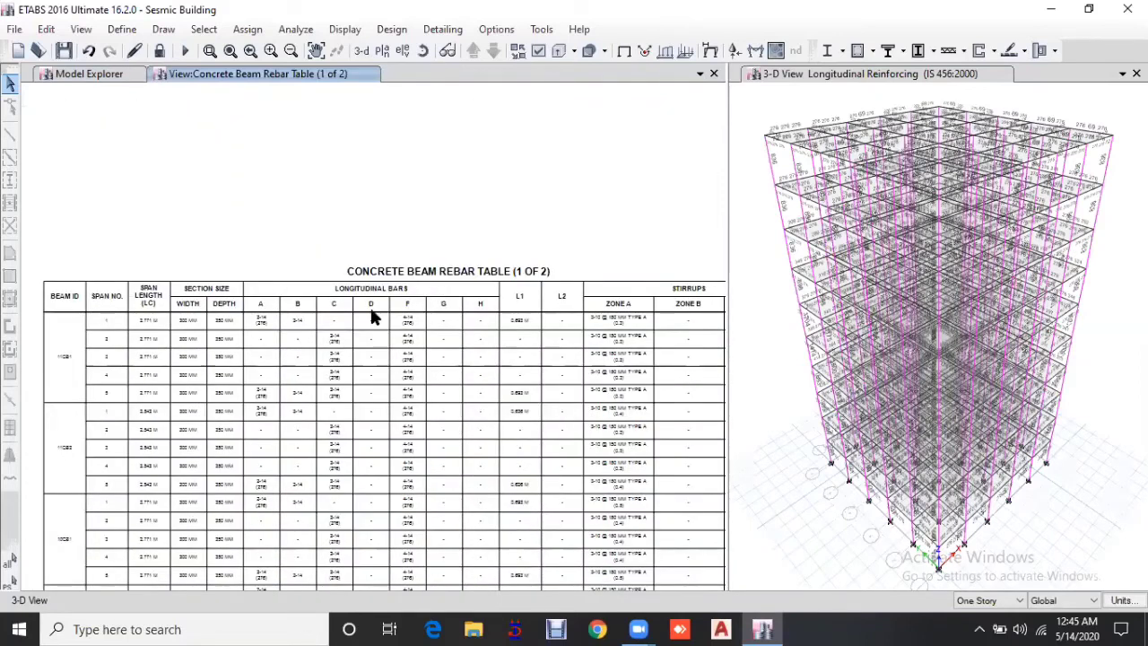
scroll(370, 307, "up", 1)
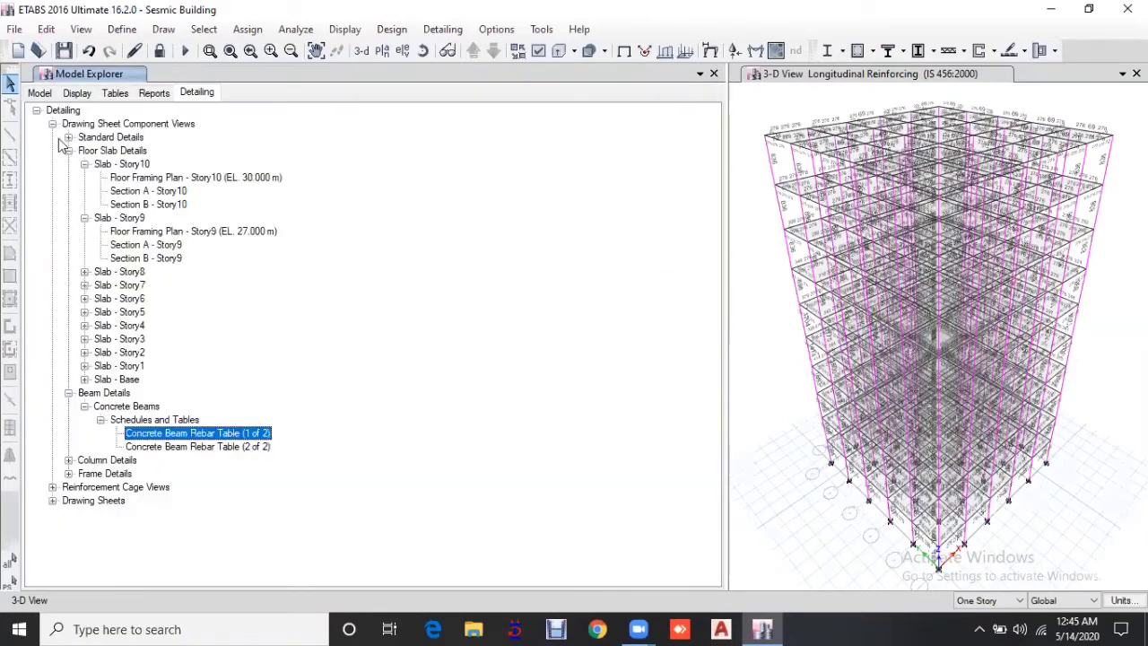
Step: Open Concrete Column Schedule (1 of 2) from the schedules and tables in the column details
left_click(52, 124)
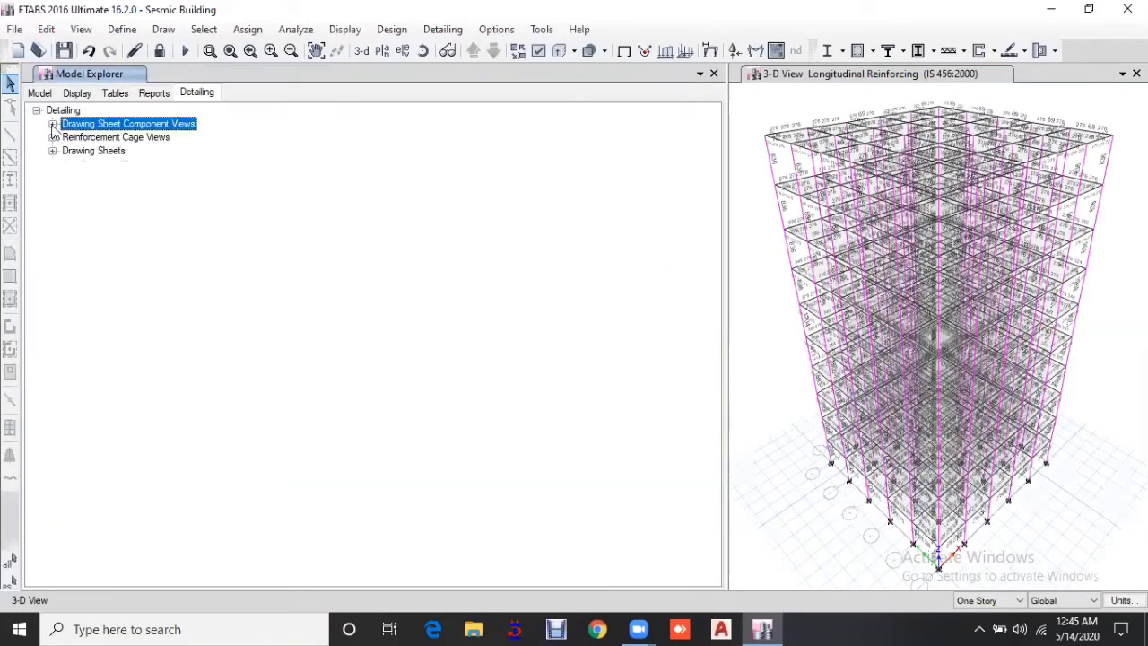
key("Right")
left_click(68, 461)
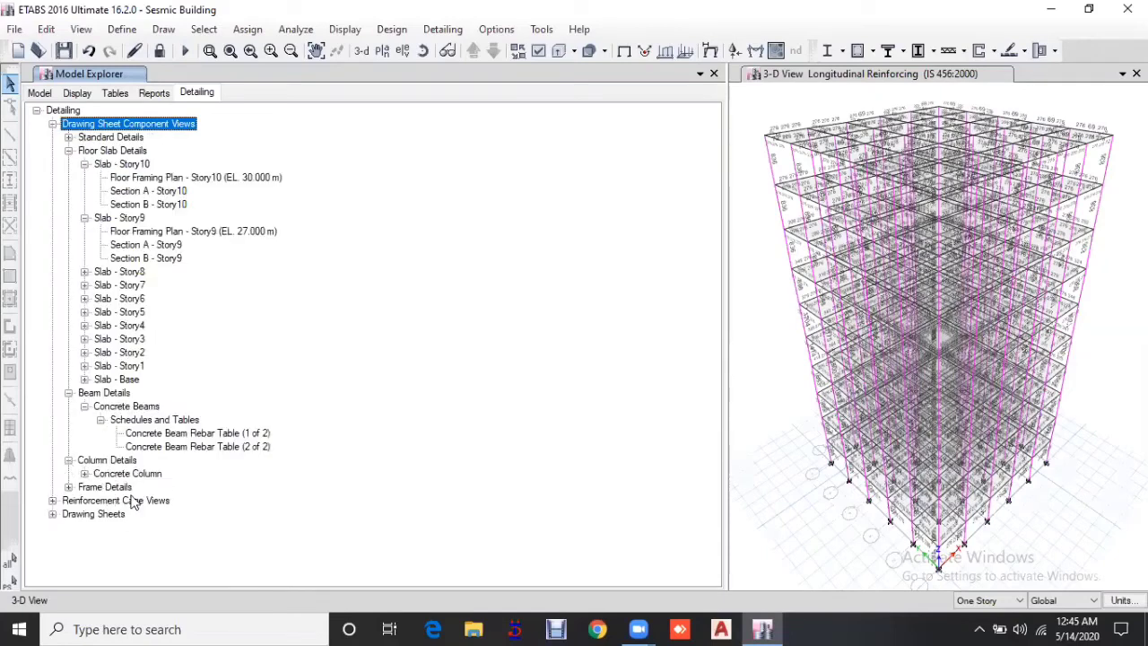
left_click(85, 474)
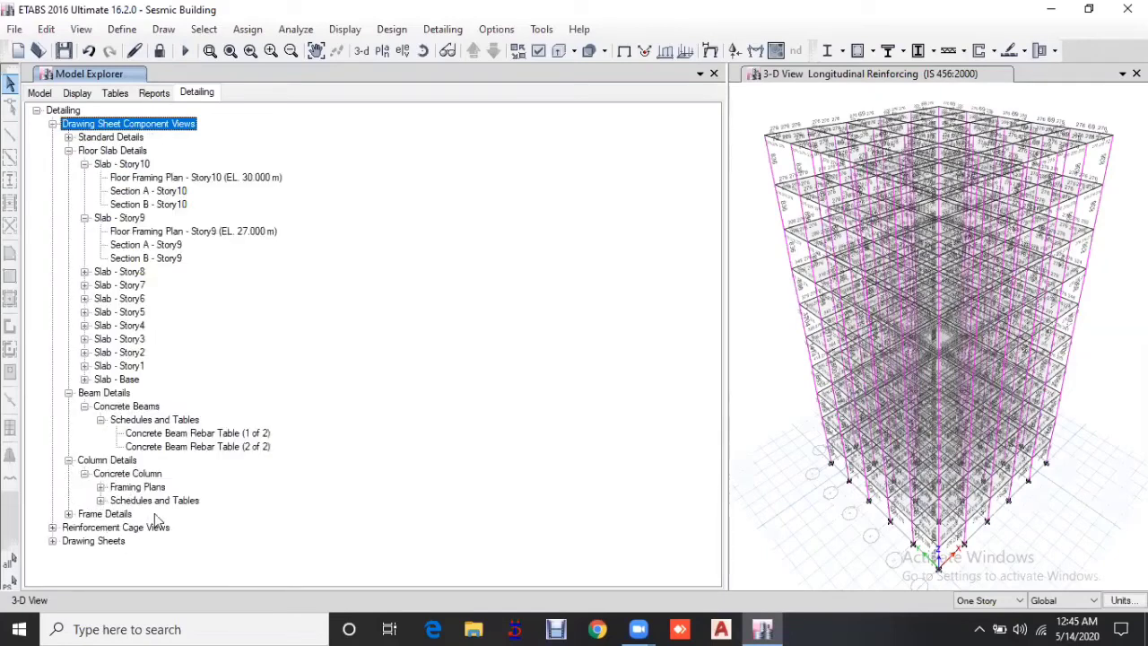
left_click(101, 501)
double_click(156, 513)
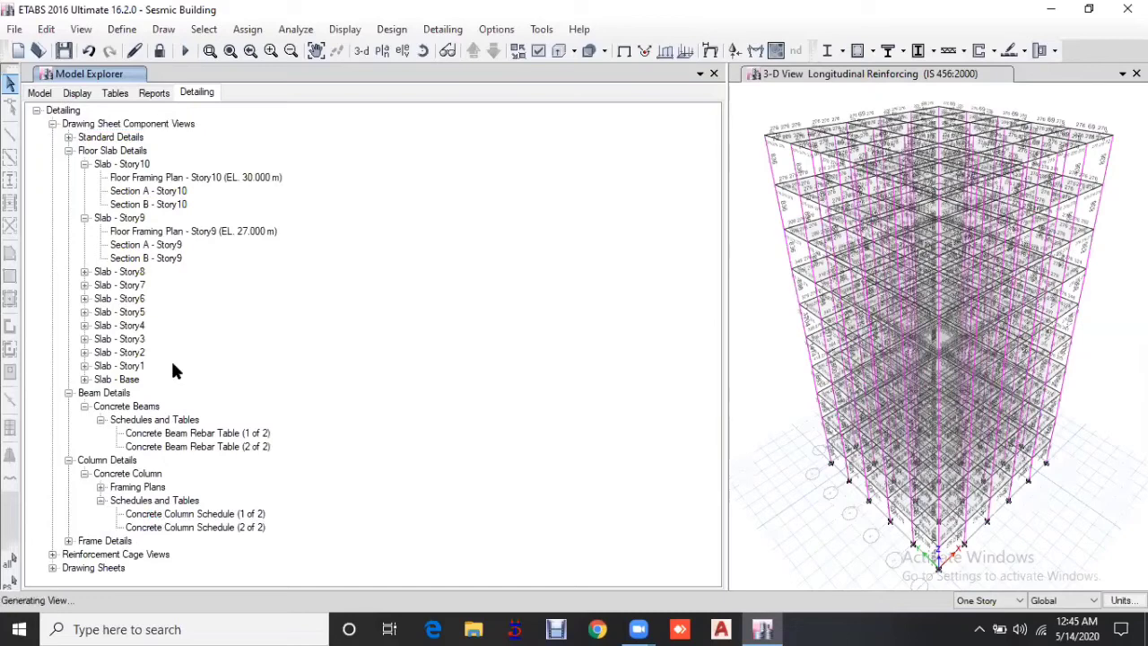
Step: Examine the column sizes, longitudinal reinforcement and ties by story in Concrete Column Schedule (1 of 2), and return to the detailing tree
scroll(166, 398, "up", 1)
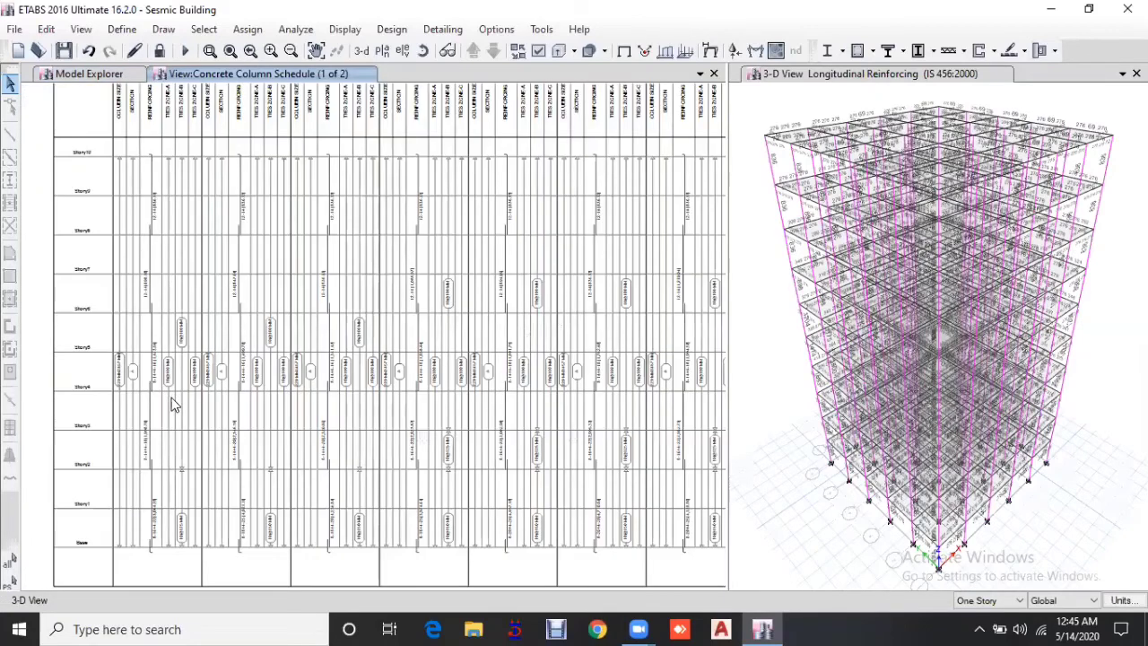
scroll(201, 459, "up", 1)
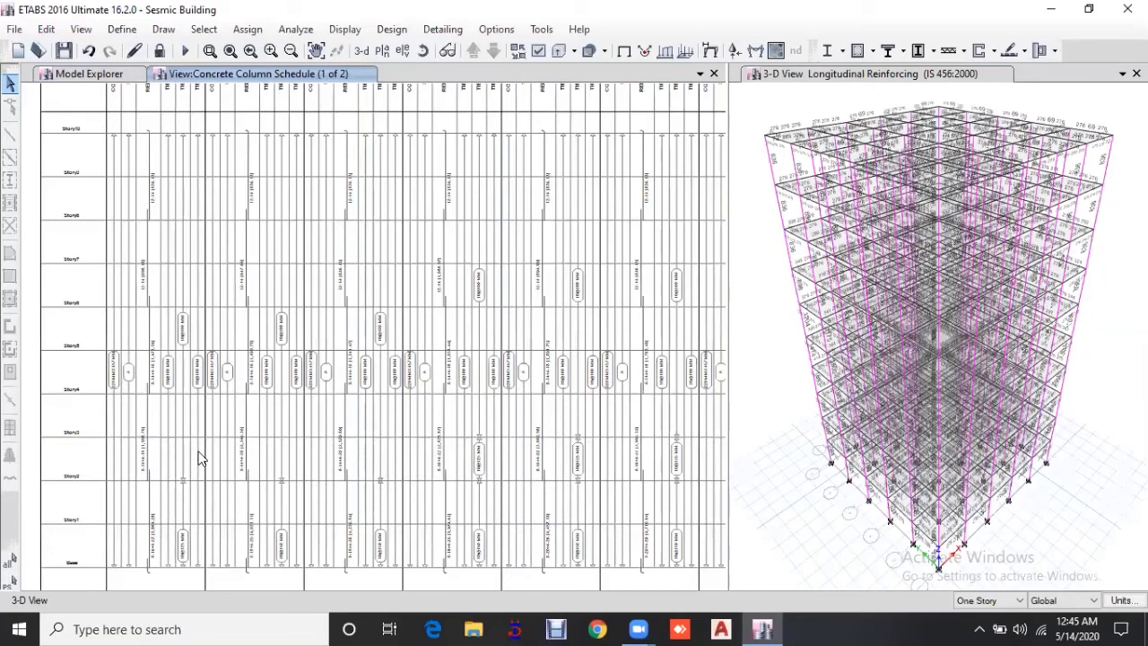
scroll(248, 449, "up", 1)
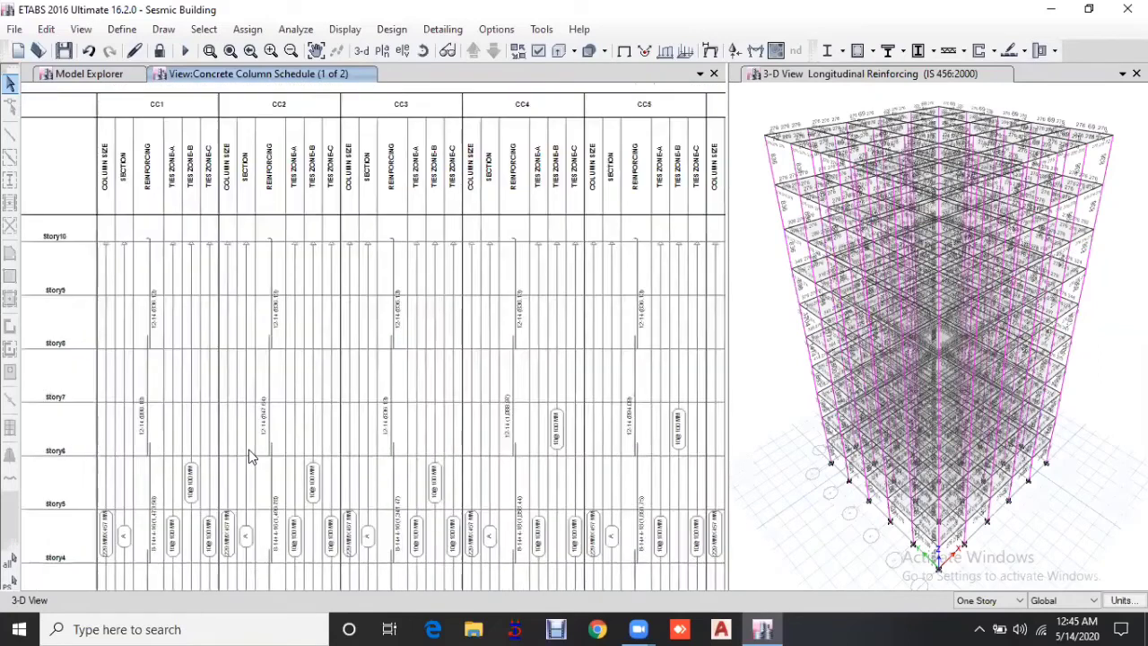
scroll(248, 450, "up", 2)
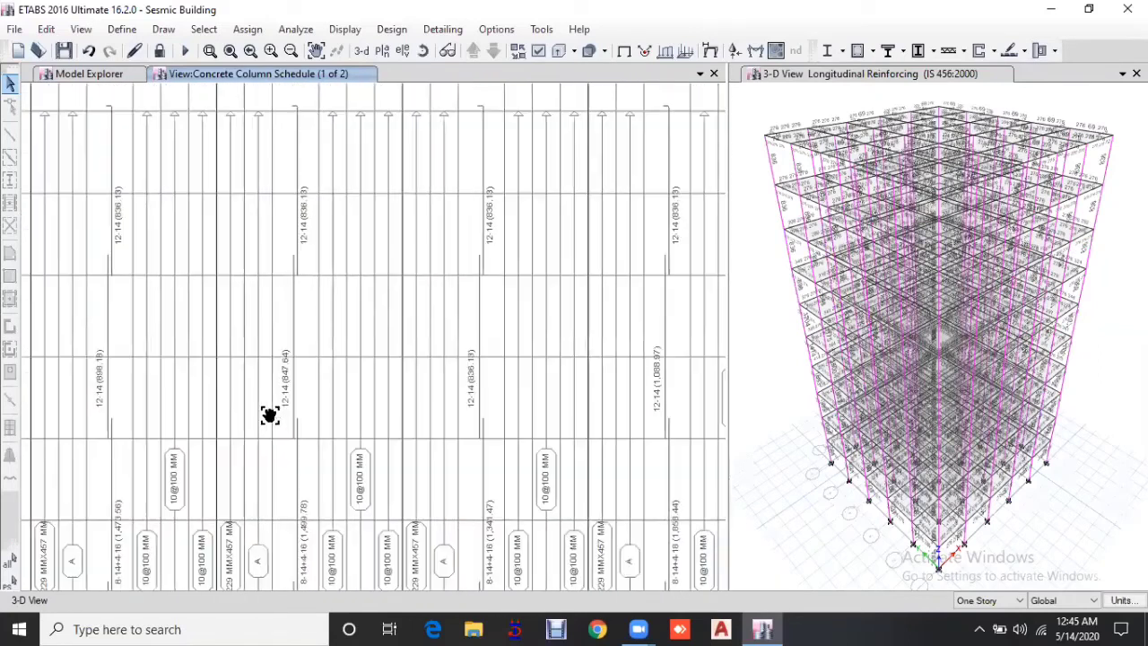
scroll(322, 405, "down", 2)
scroll(283, 396, "down", 1)
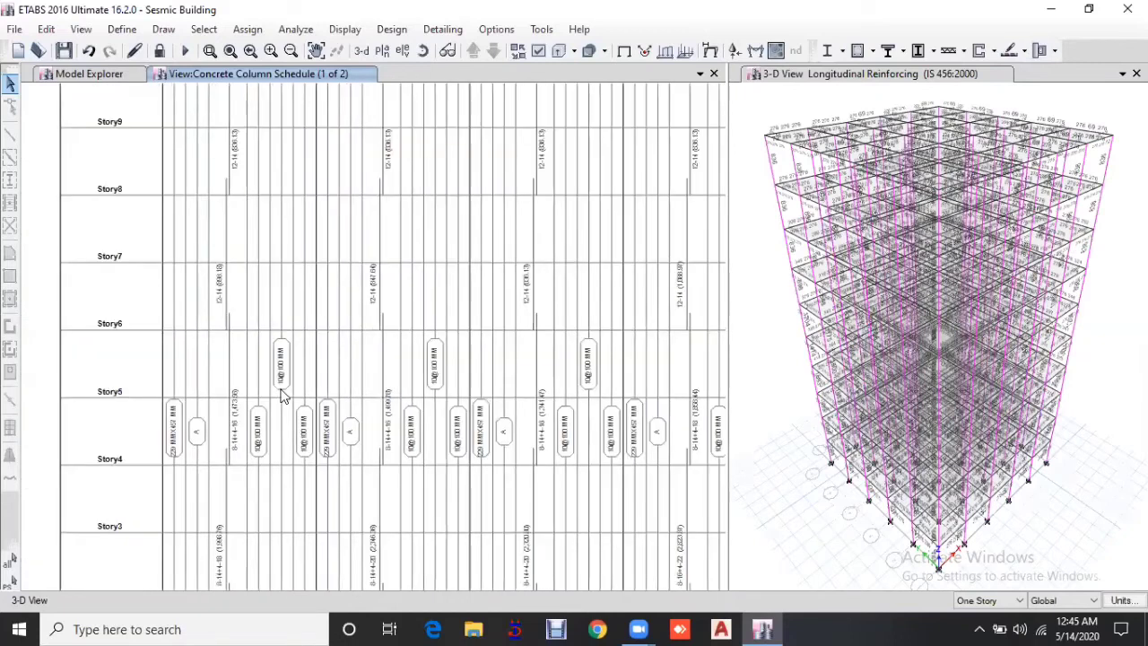
scroll(284, 396, "down", 1)
left_click(86, 74)
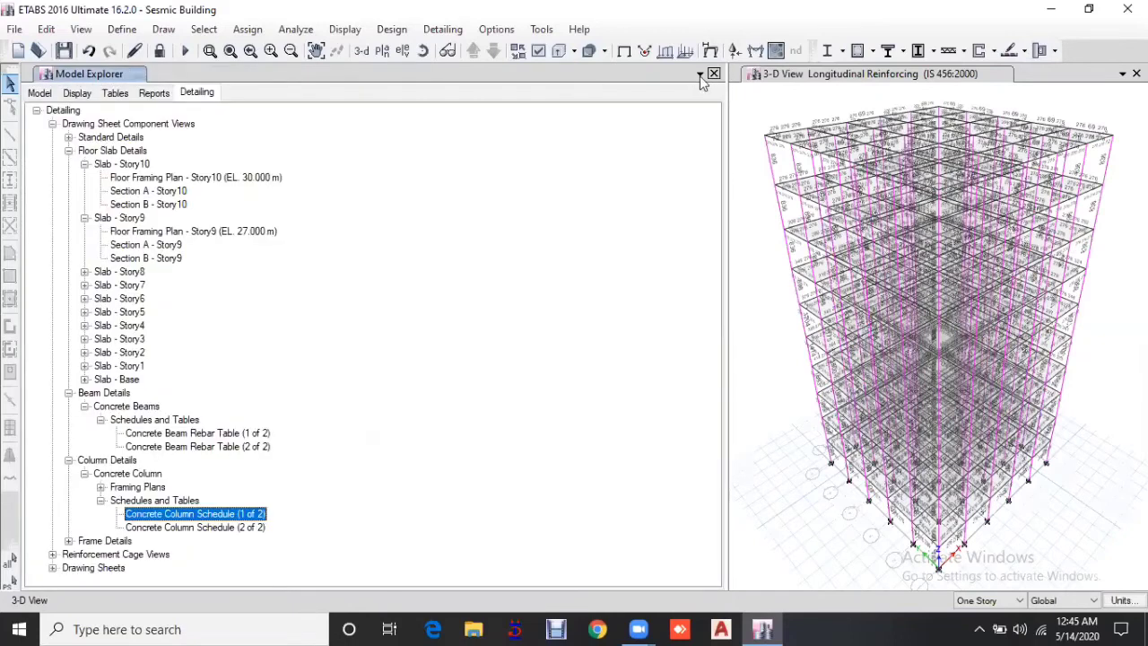
Step: Collapse the component views, expand the drawing sheets and view the Concrete Column Schedule (1 of 2) sheet
left_click(52, 124)
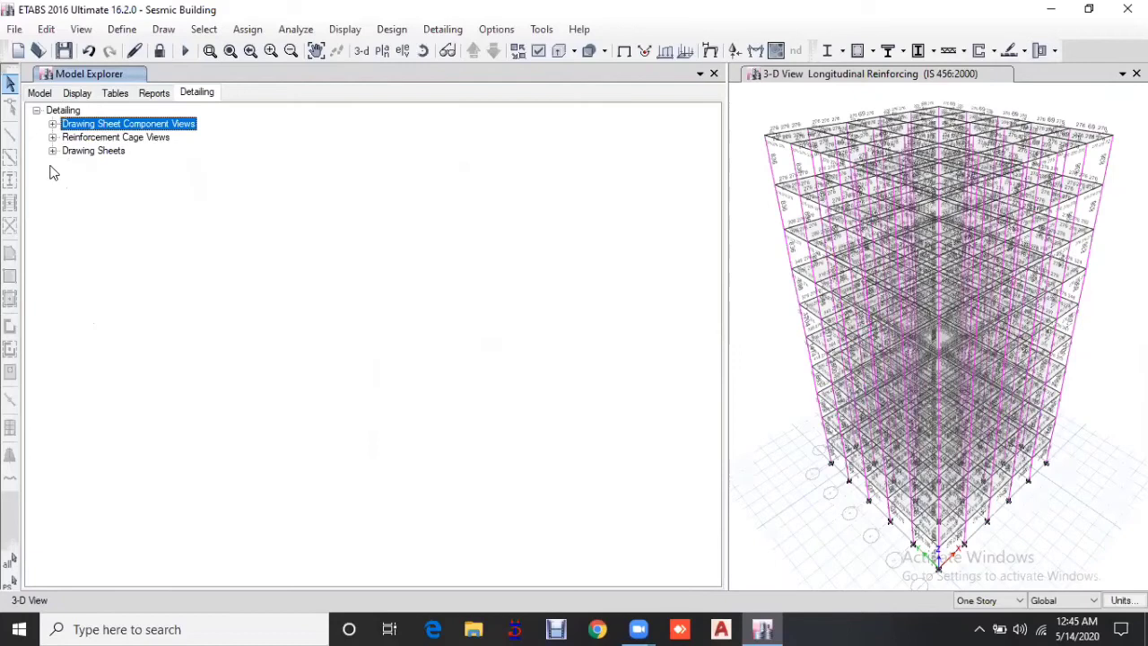
left_click(52, 151)
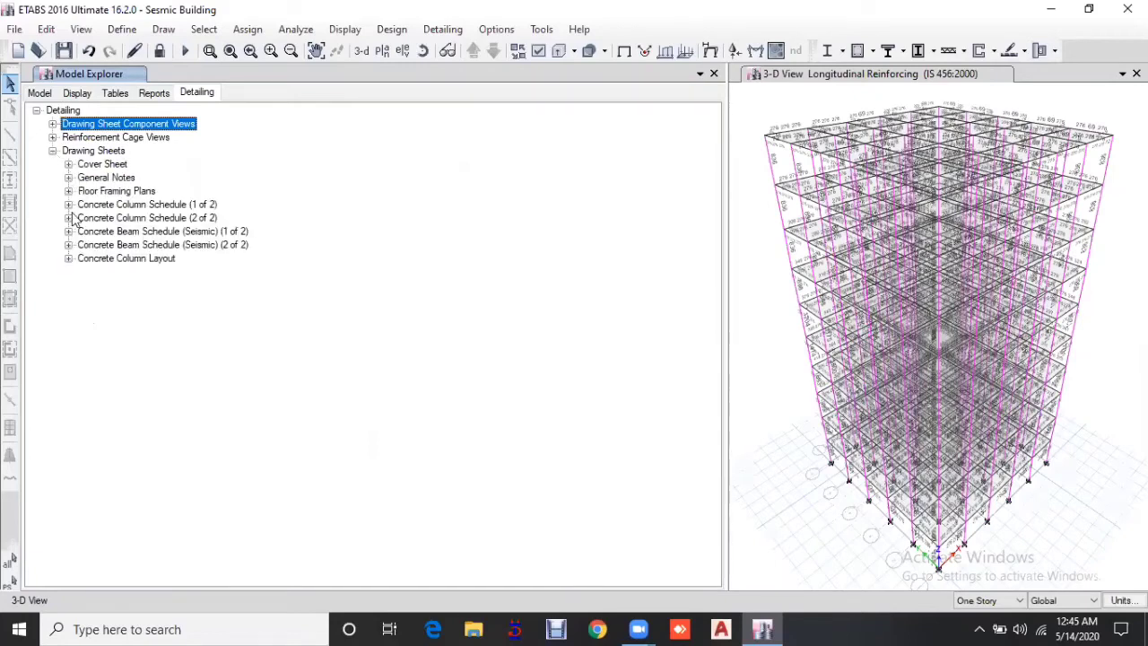
left_click(68, 259)
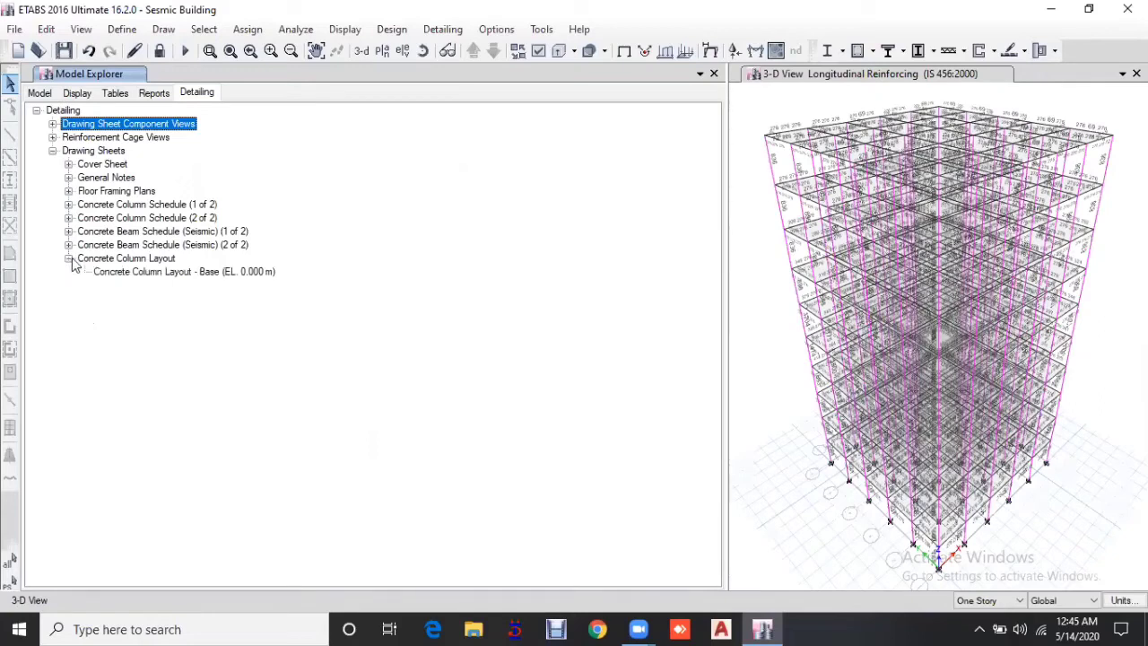
left_click(68, 205)
left_click(103, 219)
double_click(103, 218)
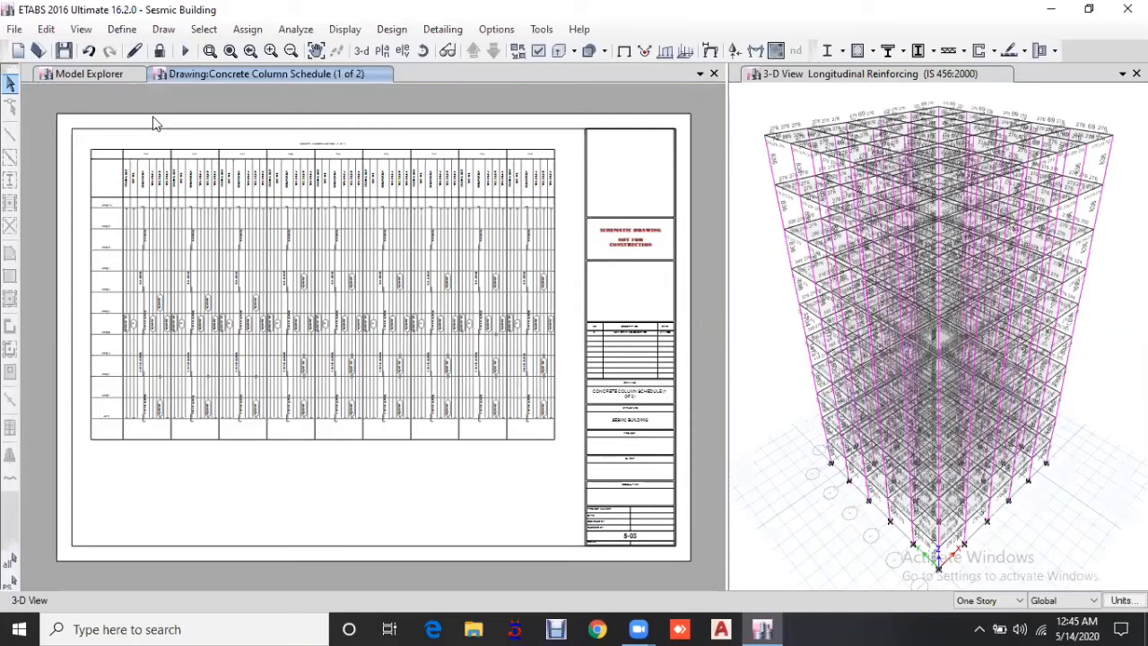
left_click(714, 73)
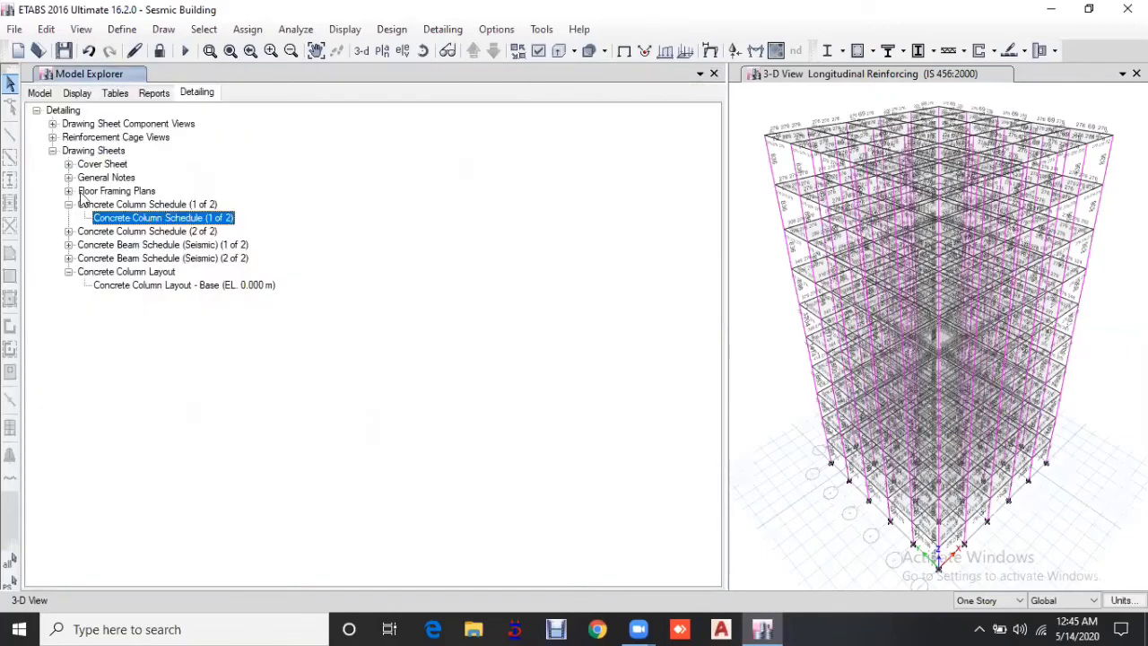
Step: View the Floor Framing Plans drawing sheet with the Story10 floor framing plan, and close it
left_click(82, 194)
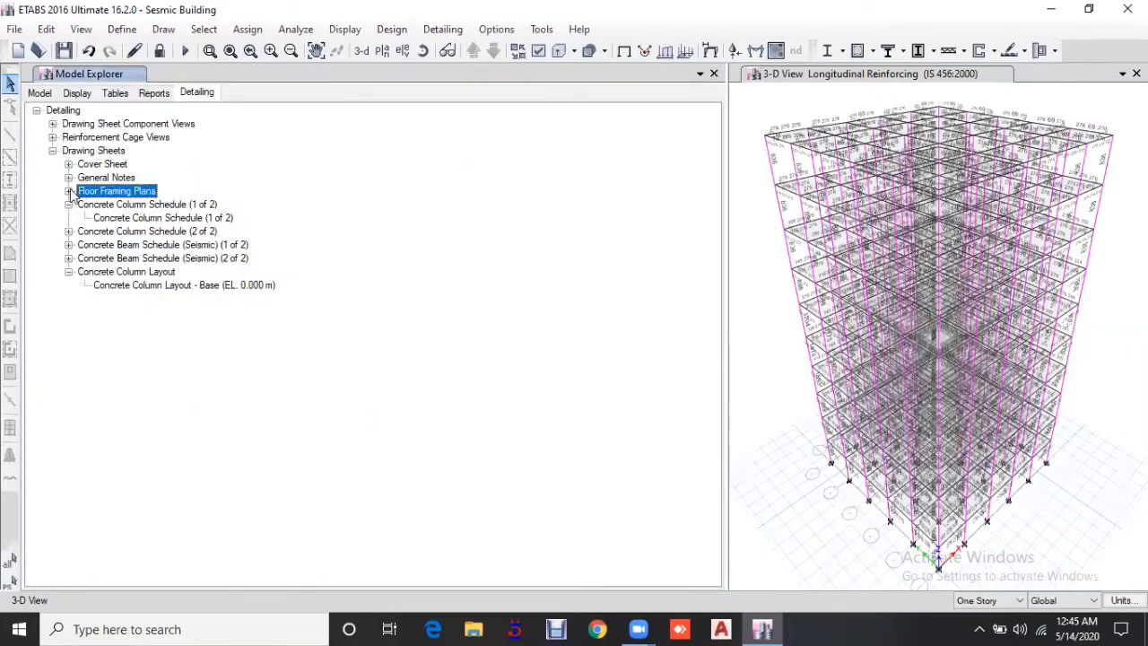
left_click(69, 191)
double_click(130, 204)
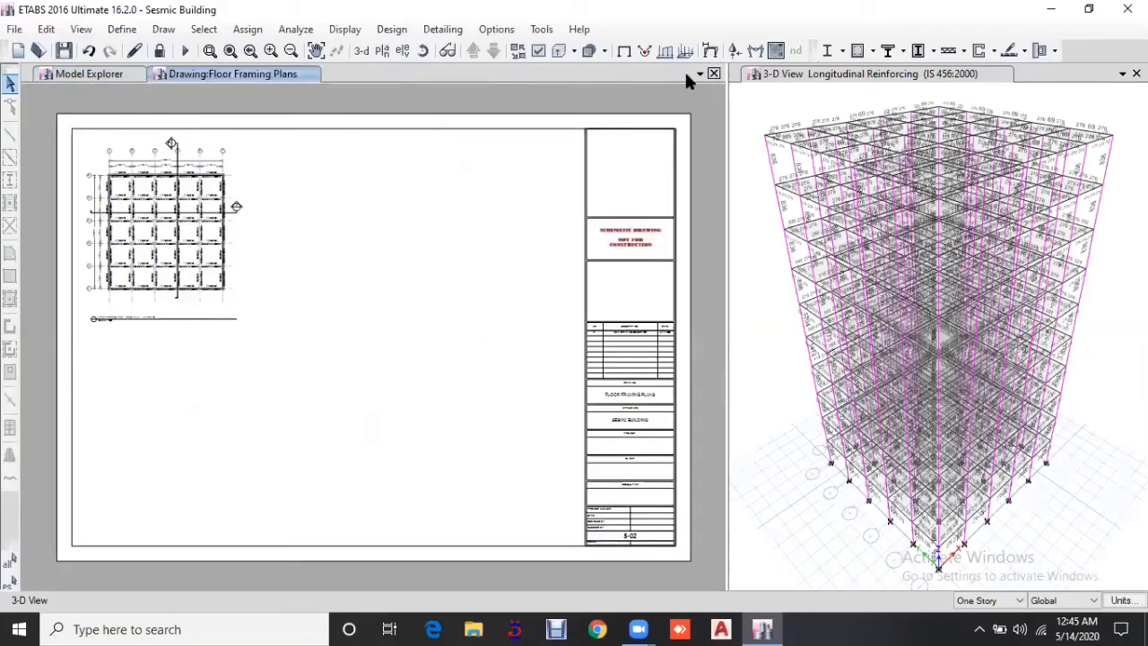
left_click(714, 73)
Step: Expand the Cover Sheet and General Notes, and examine the General Notes sheet with its typical beam and column details
left_click(68, 164)
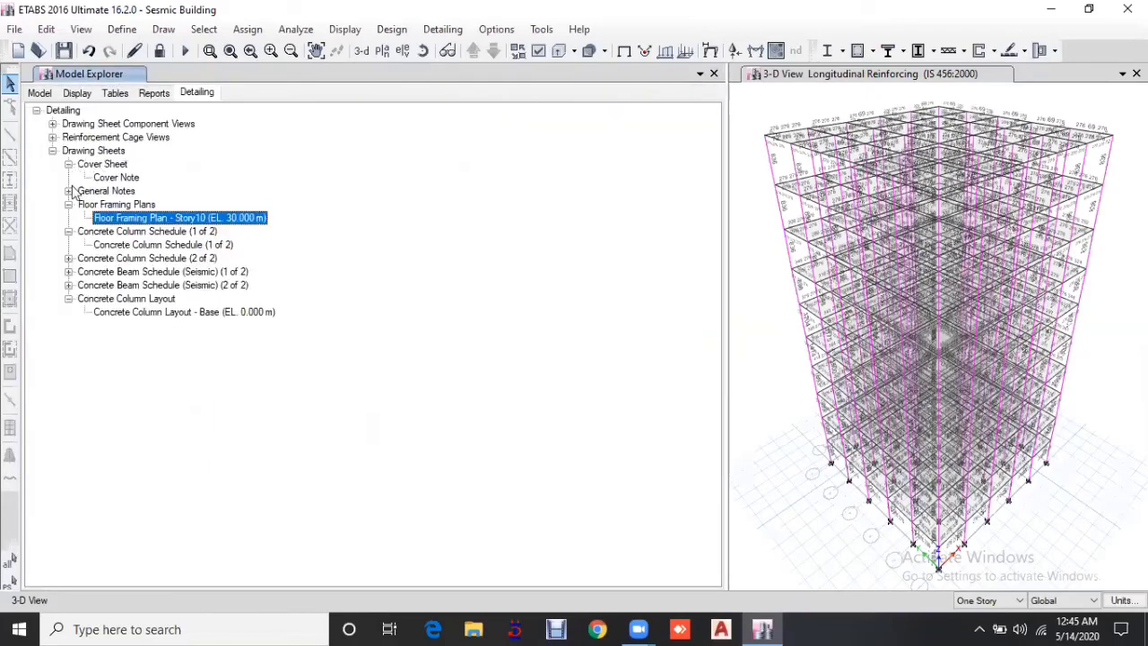
left_click(69, 192)
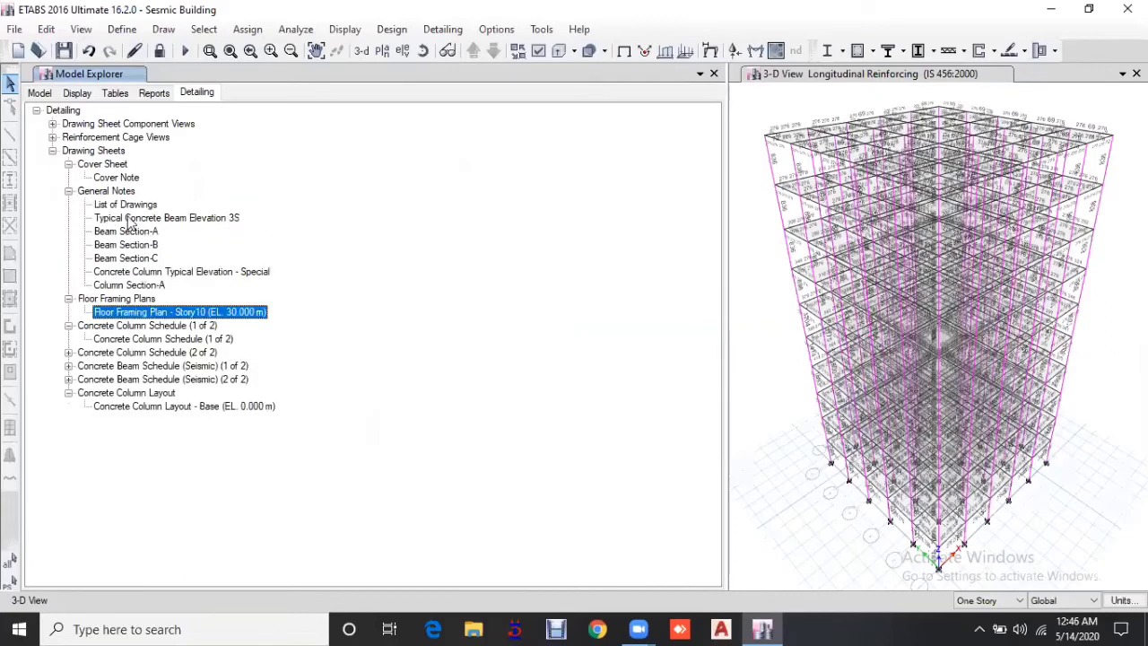
left_click(127, 206)
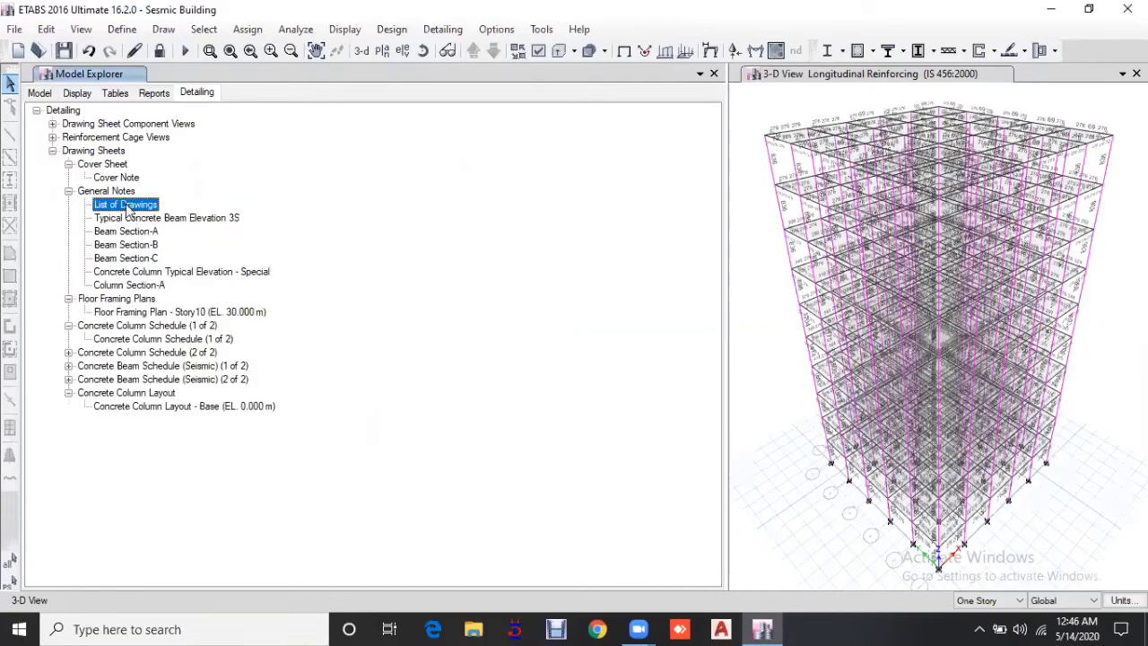
left_click(132, 219)
double_click(132, 219)
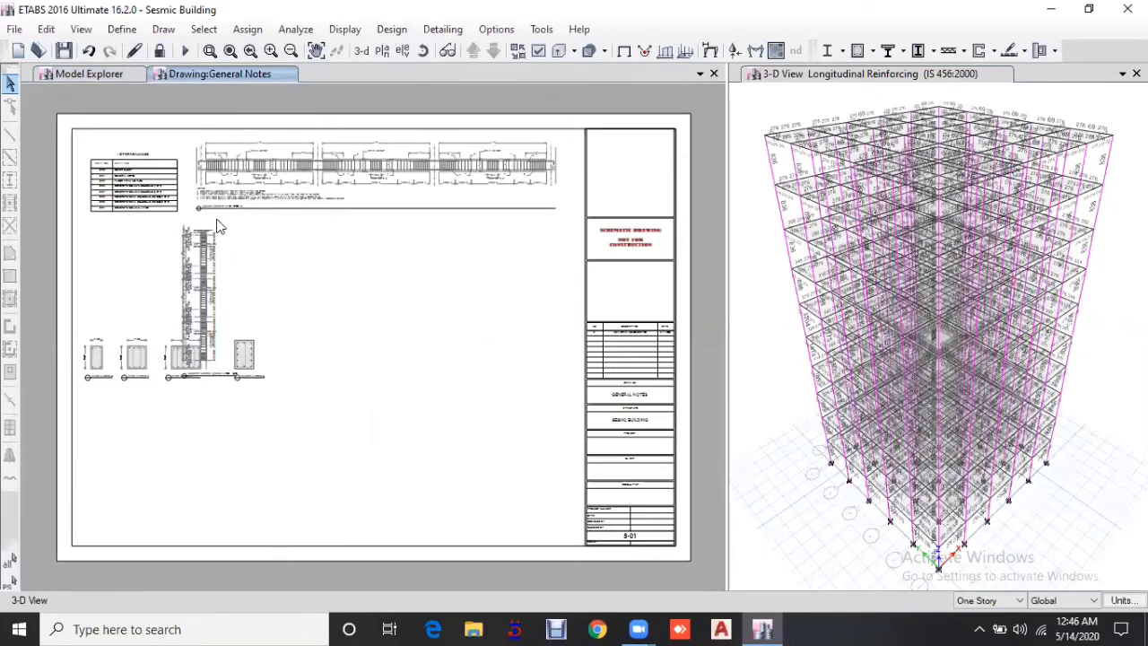
scroll(217, 226, "up", 4)
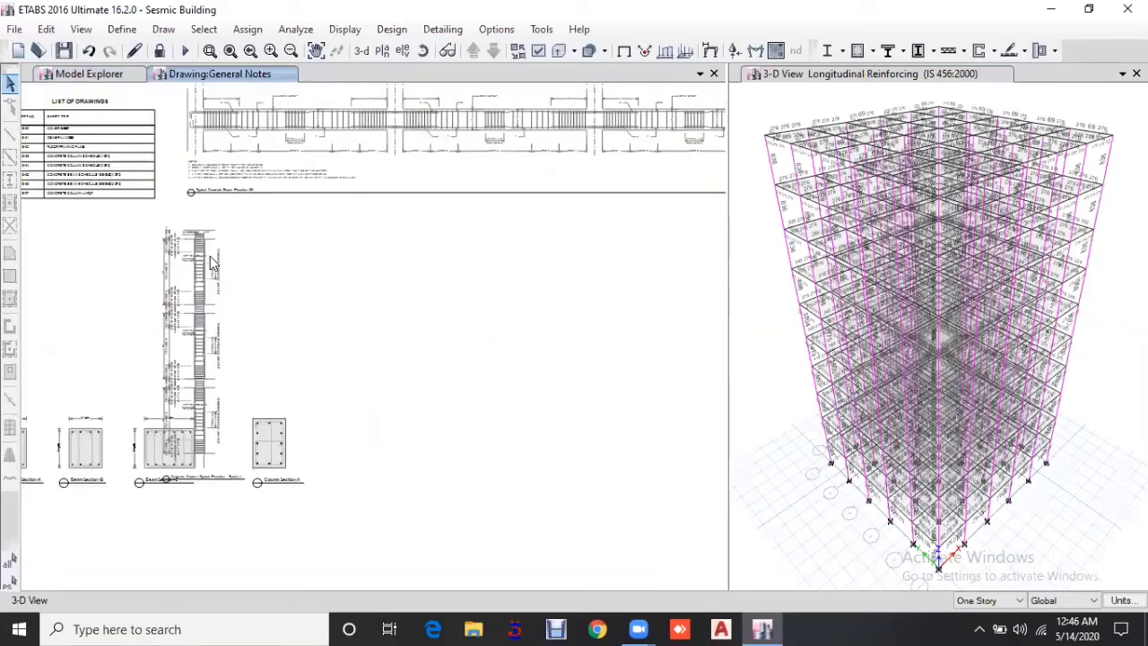
scroll(192, 98, "down", 3)
left_click(715, 76)
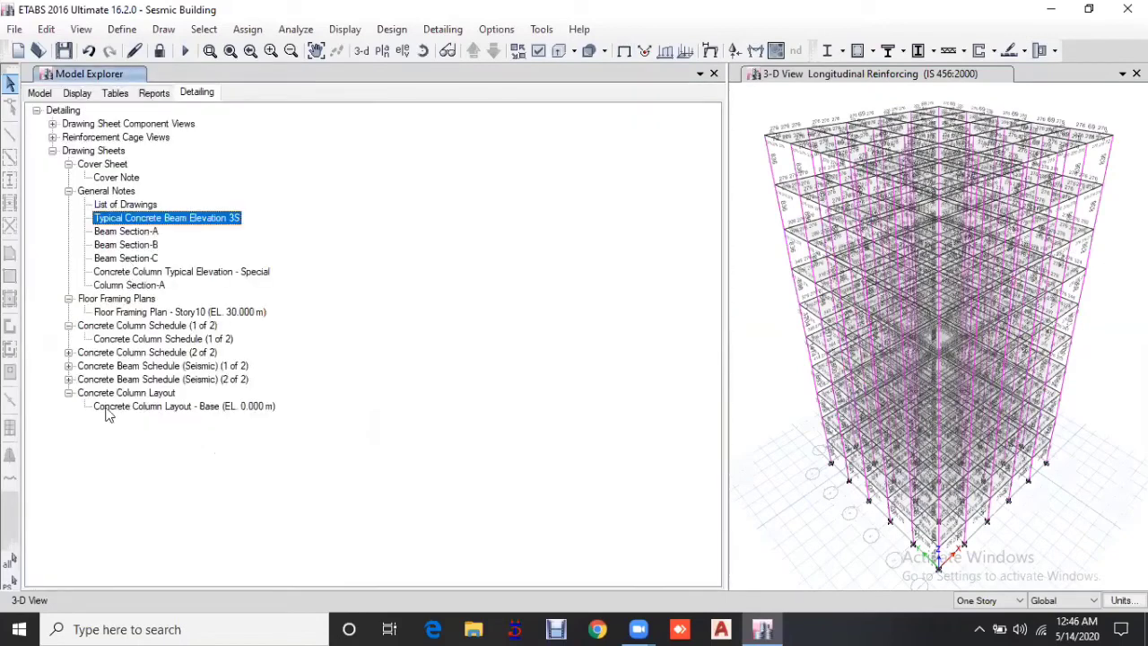
Step: Open the 3D reinforcement cage view of column CC1
left_click(53, 137)
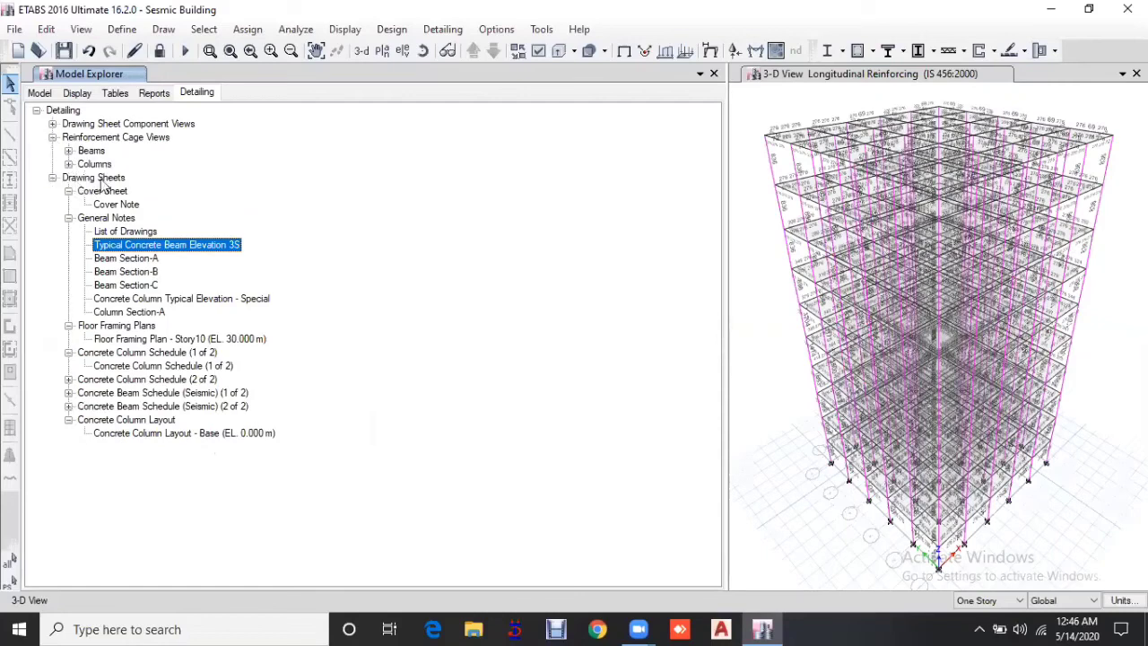
left_click(69, 164)
left_click(103, 177)
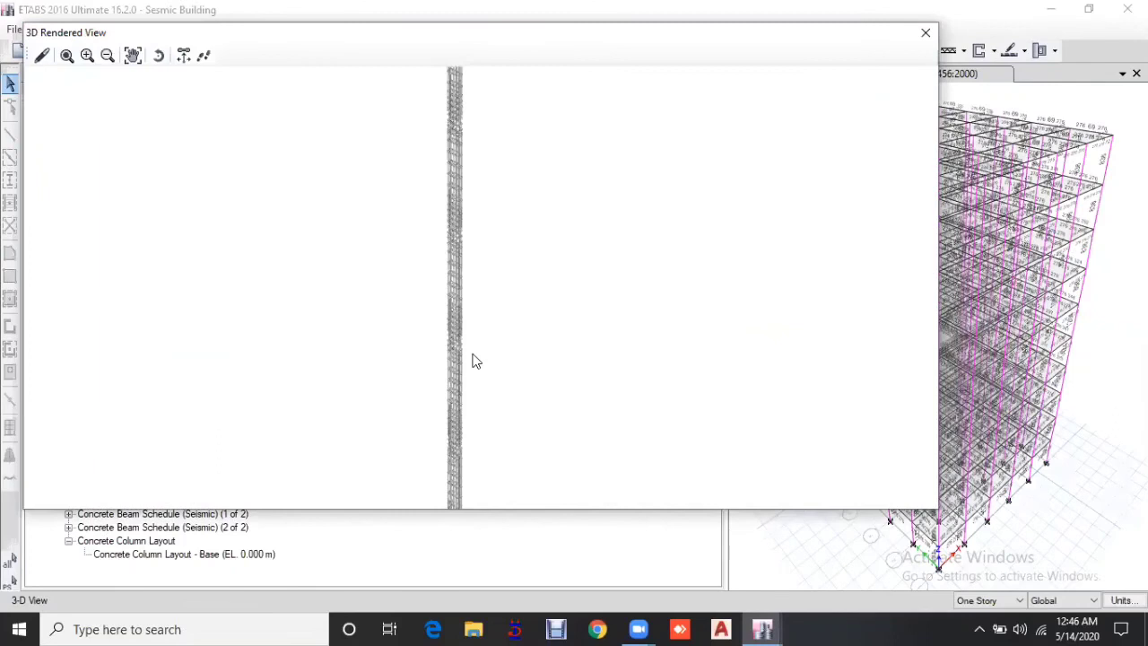
Step: Examine the column's longitudinal bars, ties and splices in the 3D cage from base to top, and close the rendered view
left_click_drag(507, 394, 560, 171)
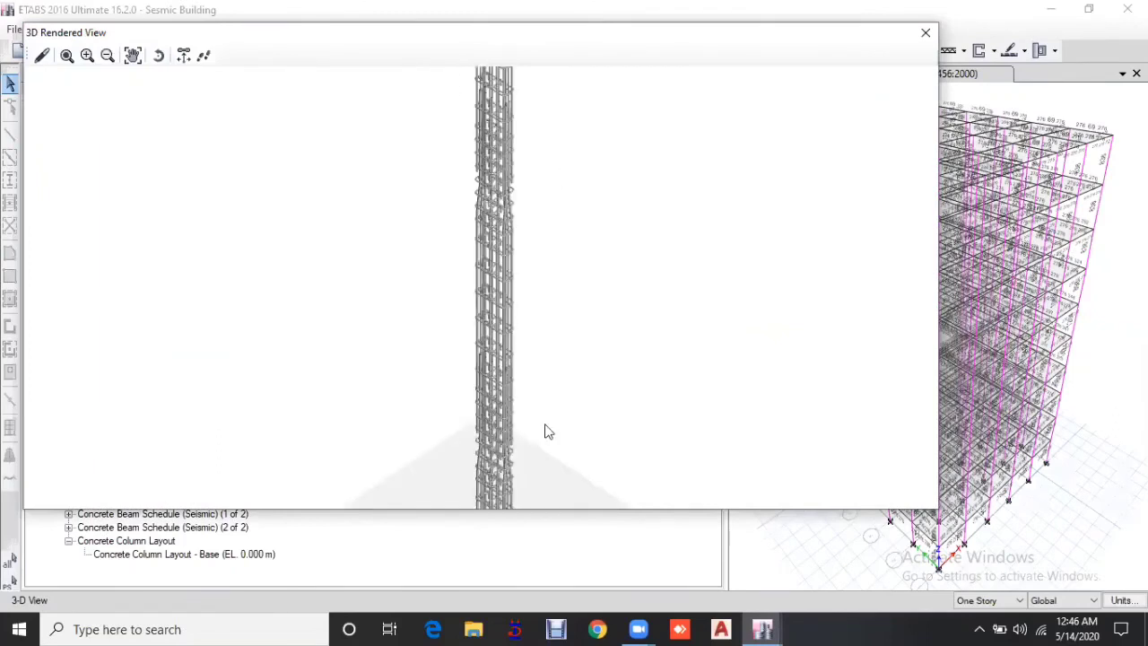
scroll(548, 431, "up", 2)
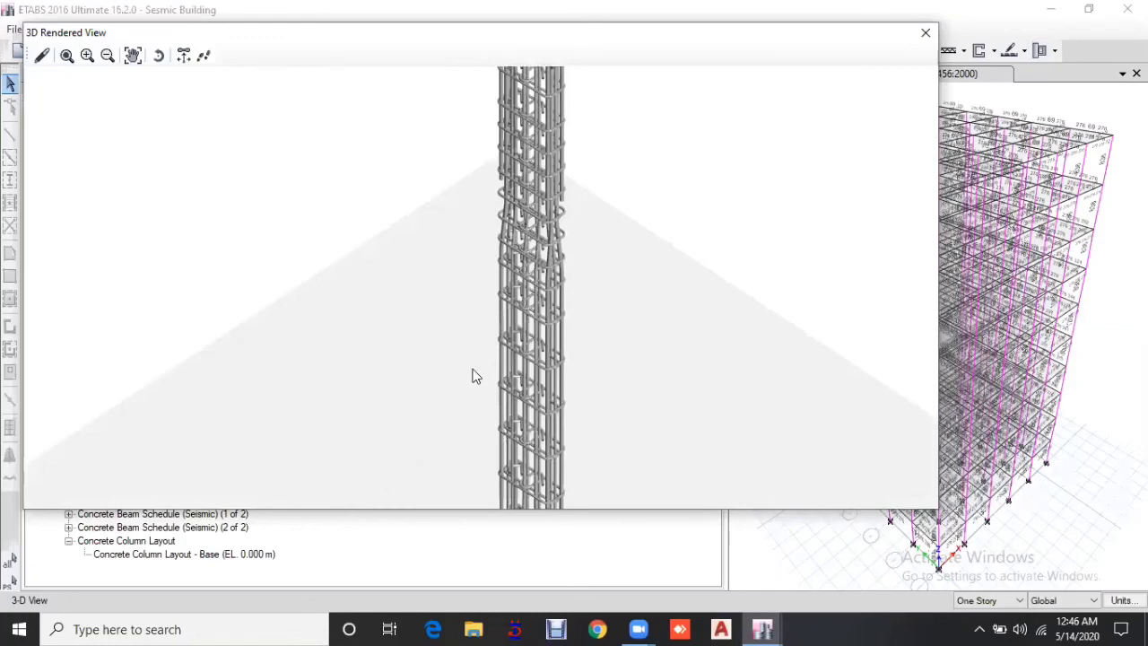
scroll(473, 375, "up", 3)
scroll(506, 295, "down", 5)
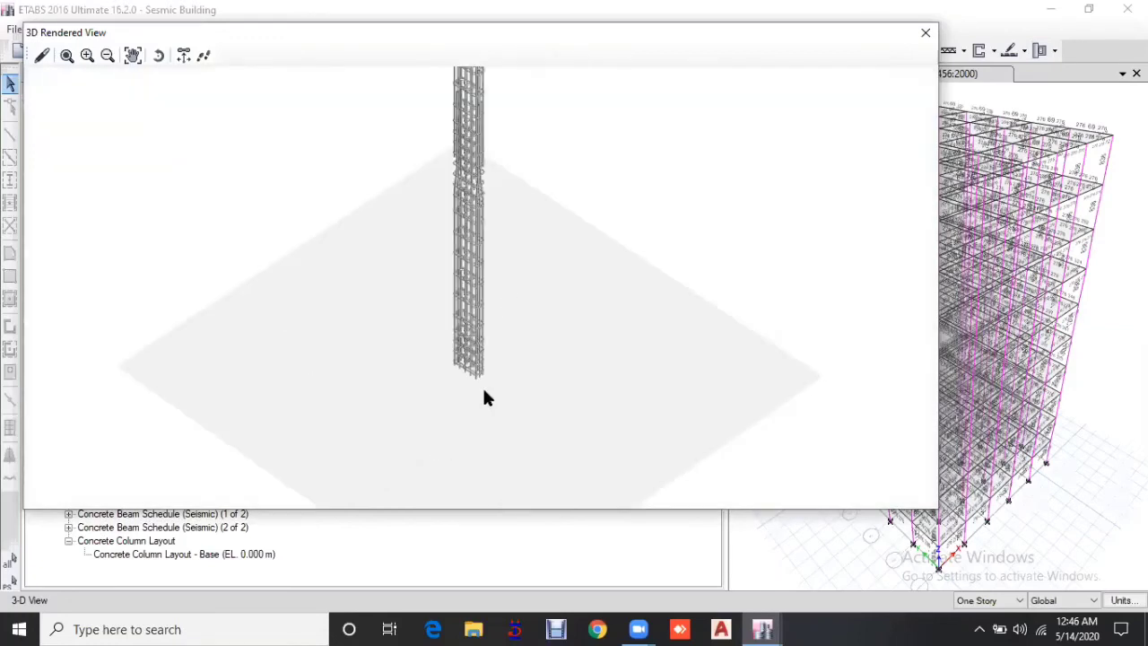
scroll(491, 375, "up", 2)
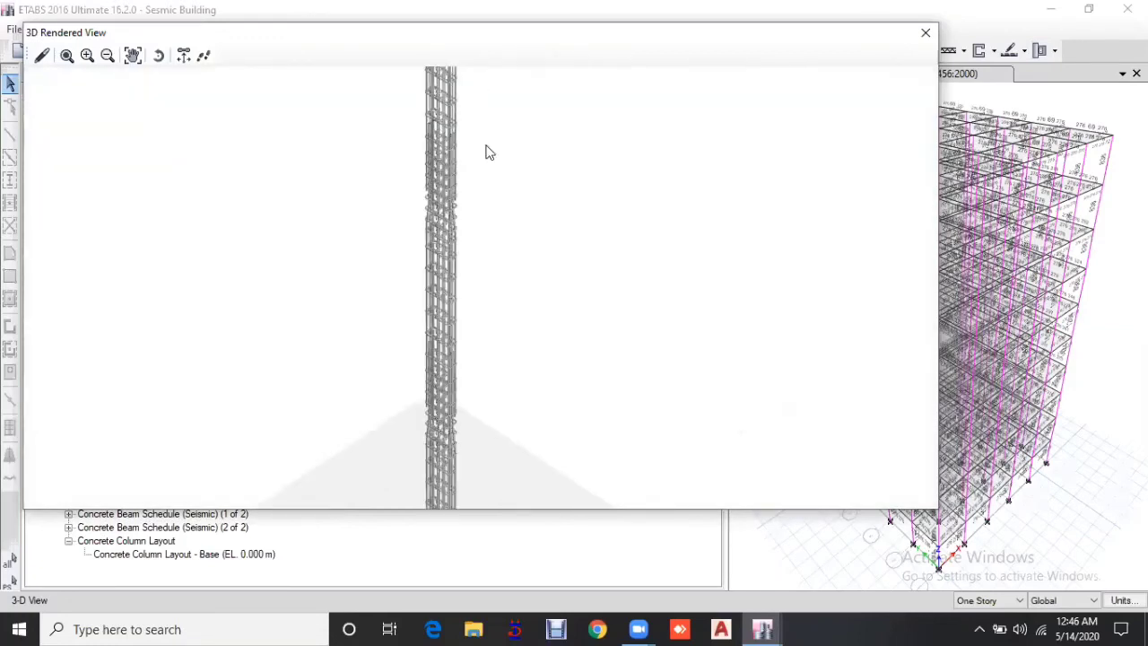
scroll(496, 175, "up", 2)
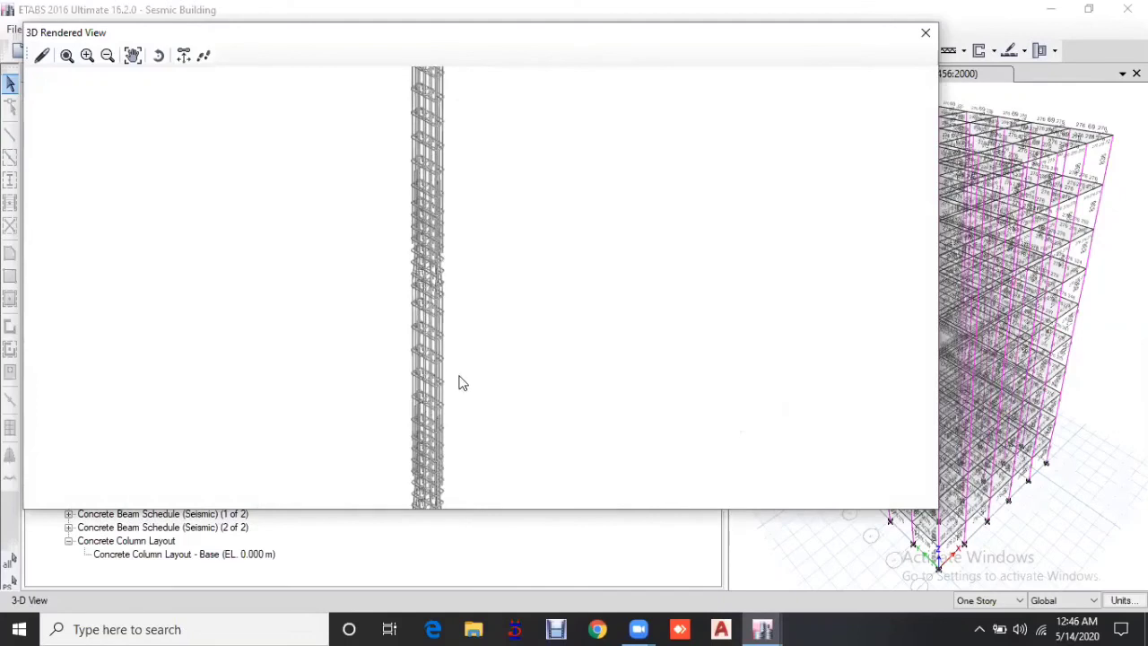
scroll(461, 382, "up", 1)
scroll(423, 395, "up", 1)
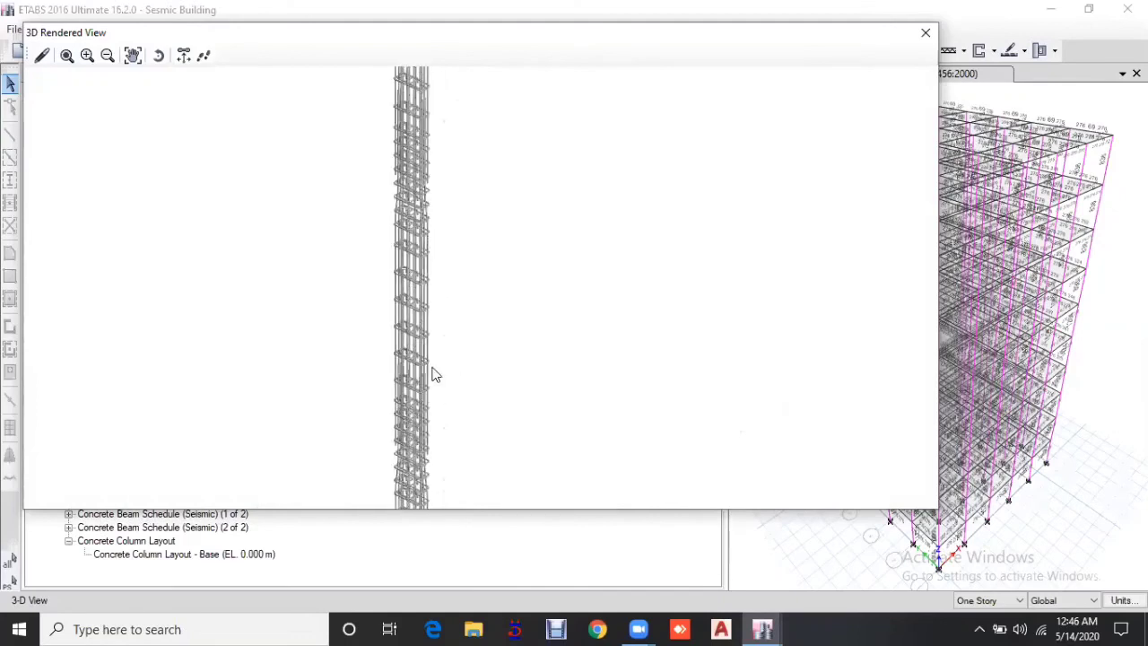
scroll(434, 374, "up", 1)
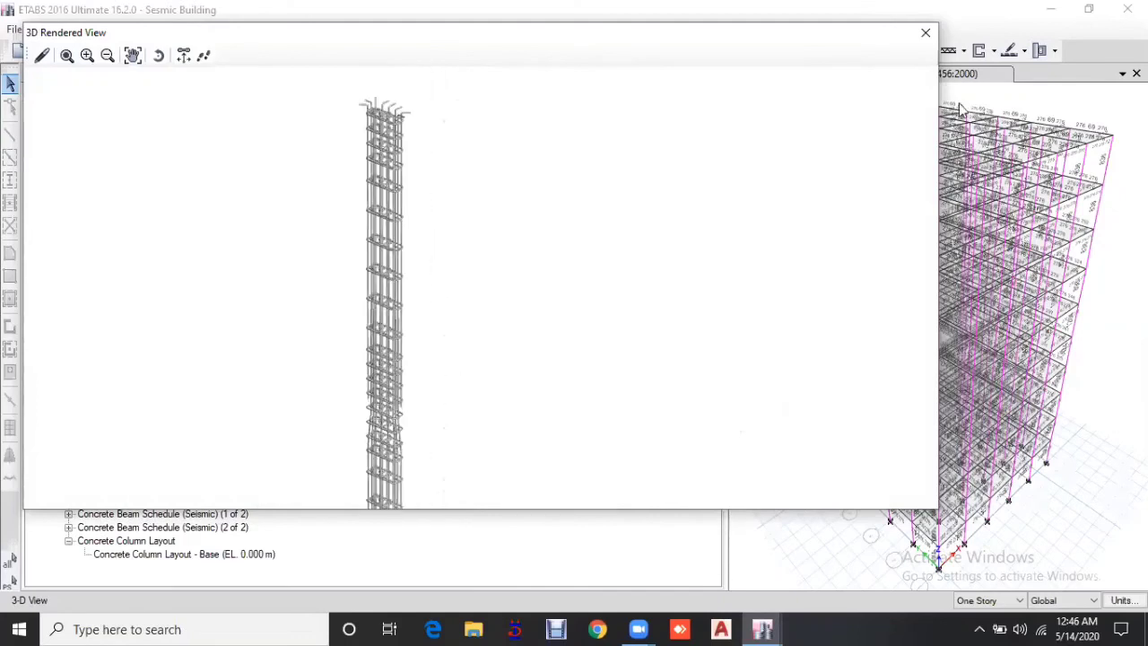
left_click(925, 34)
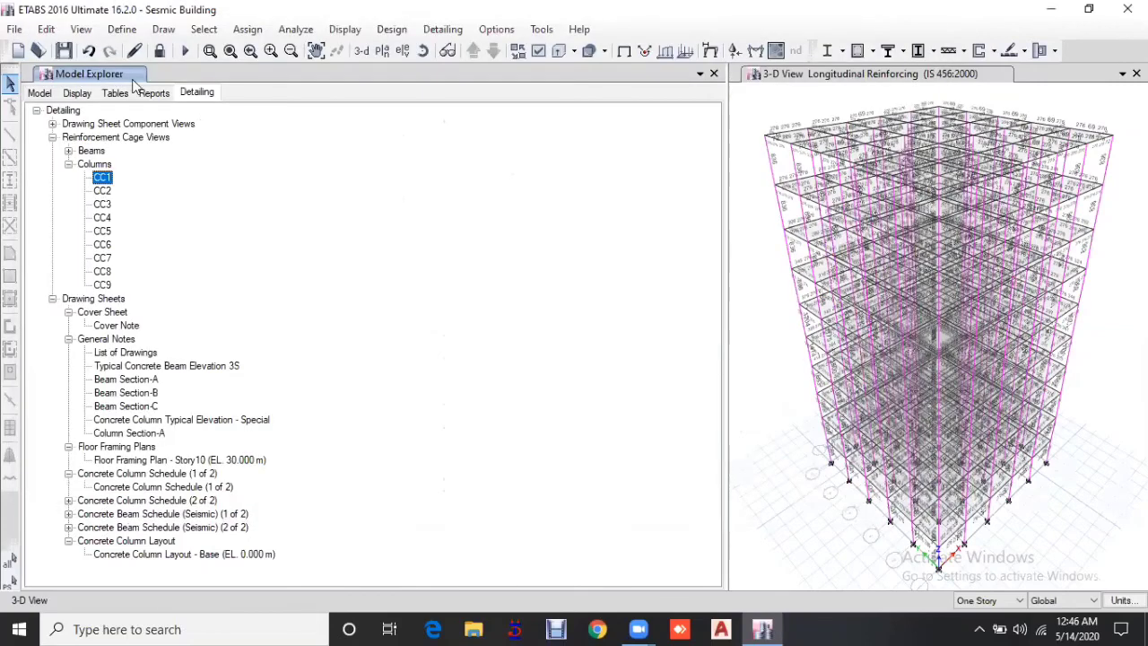
Step: Verify the analysis sections against the design sections for the concrete frames
left_click(394, 30)
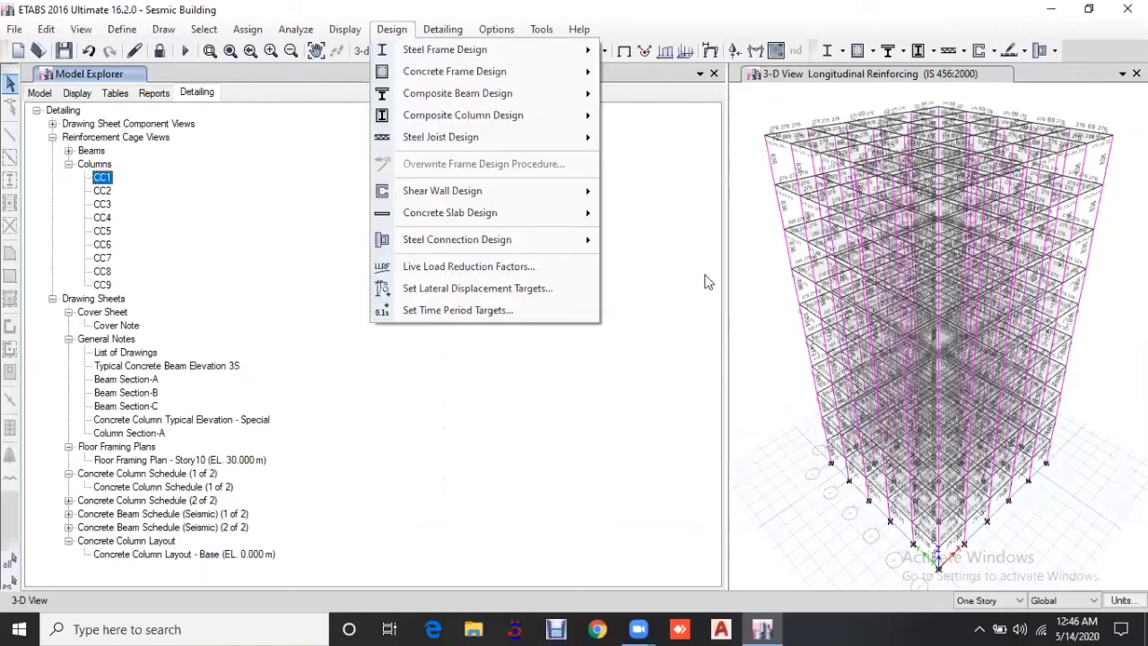
mouse_move(485, 70)
left_click(708, 346)
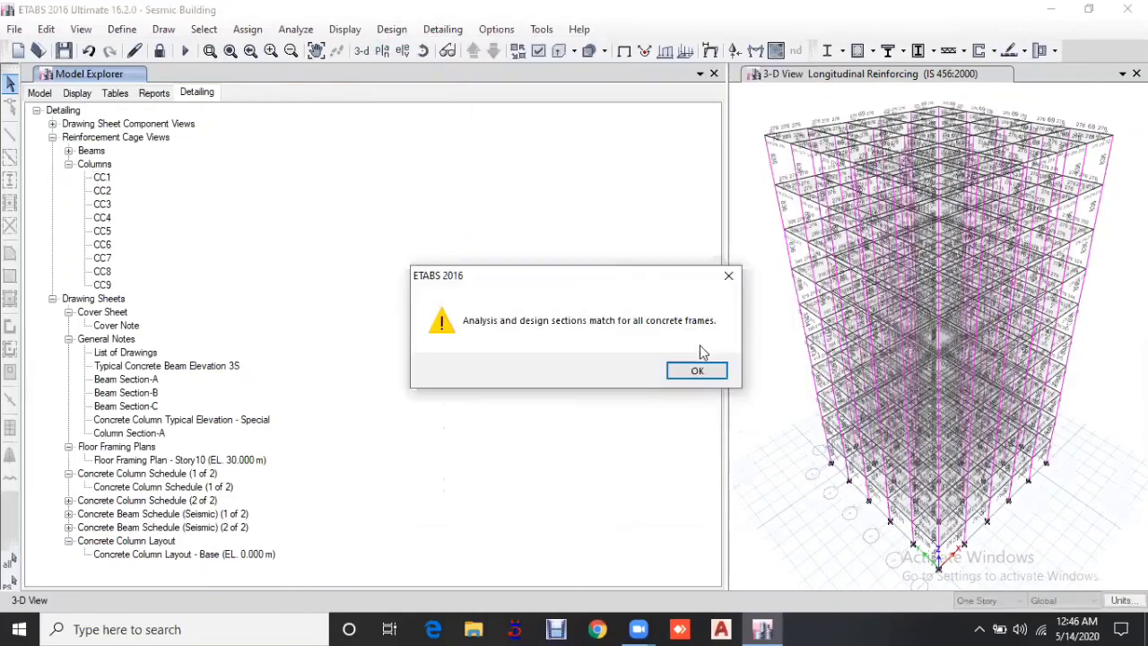
key("Return")
Step: Verify that all concrete frame members passed the design check
left_click(390, 29)
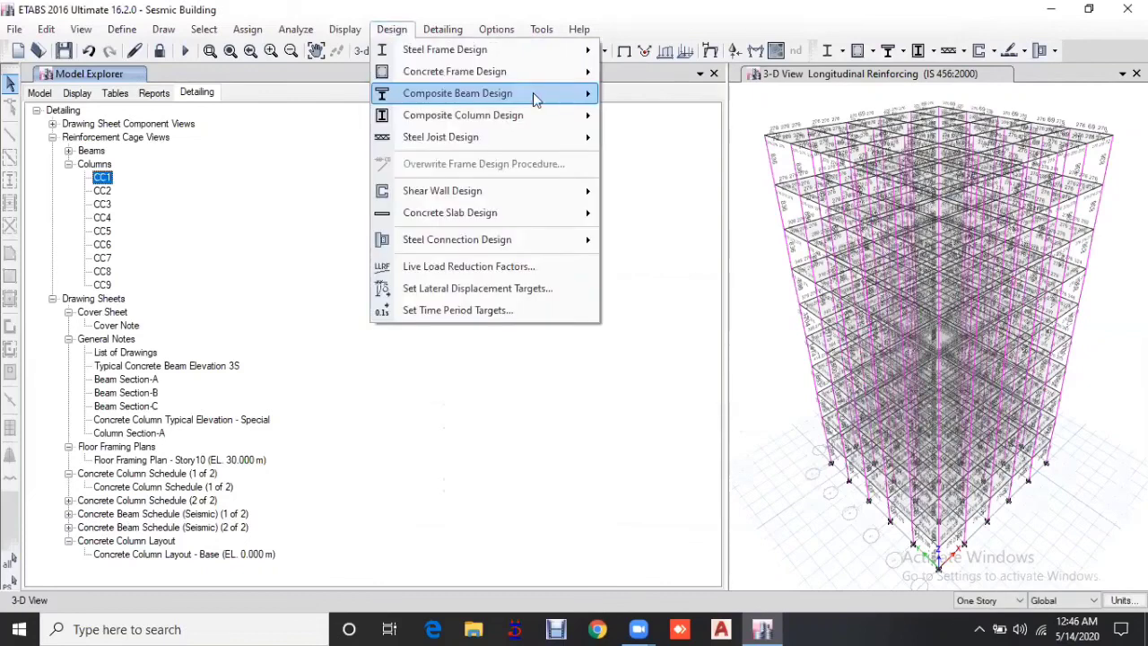
mouse_move(539, 72)
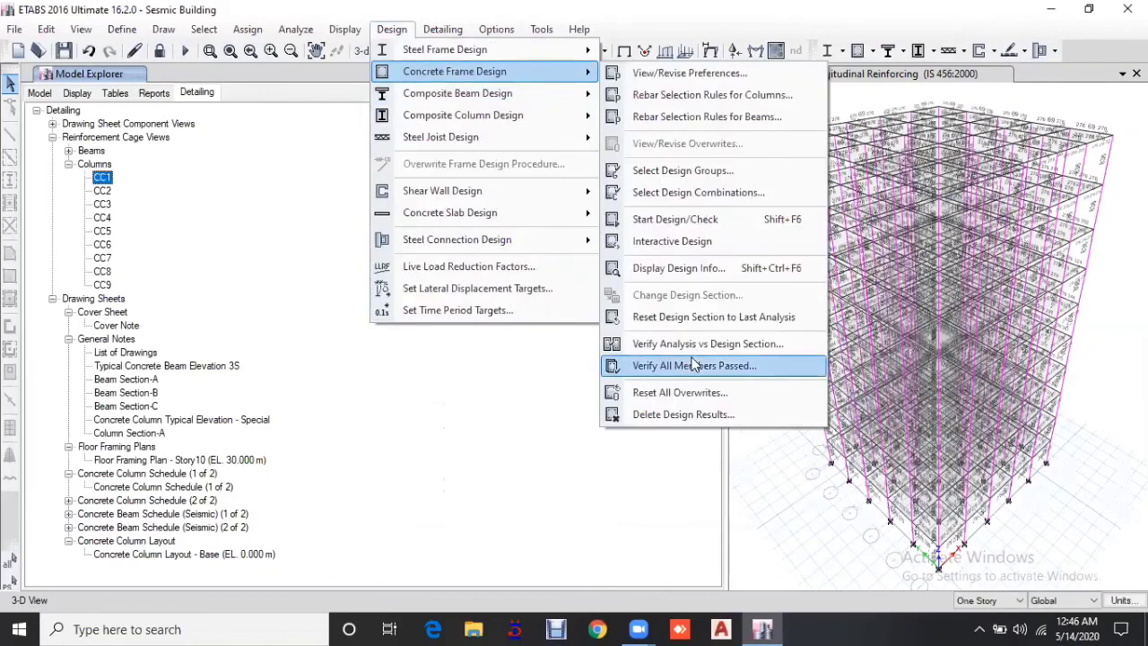
left_click(681, 370)
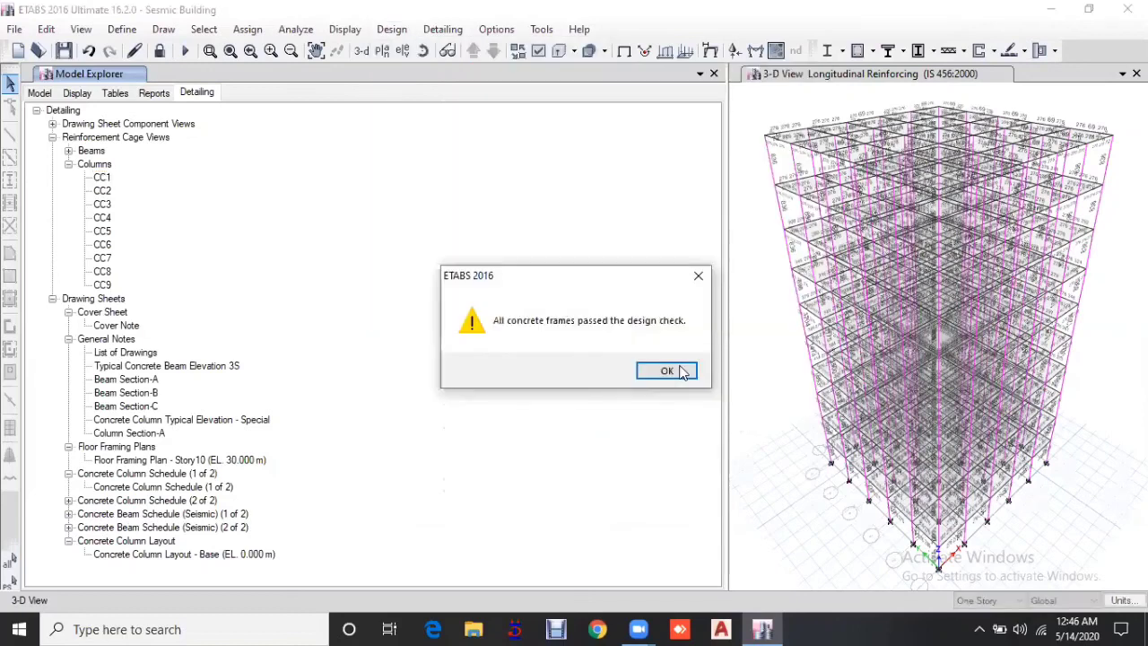